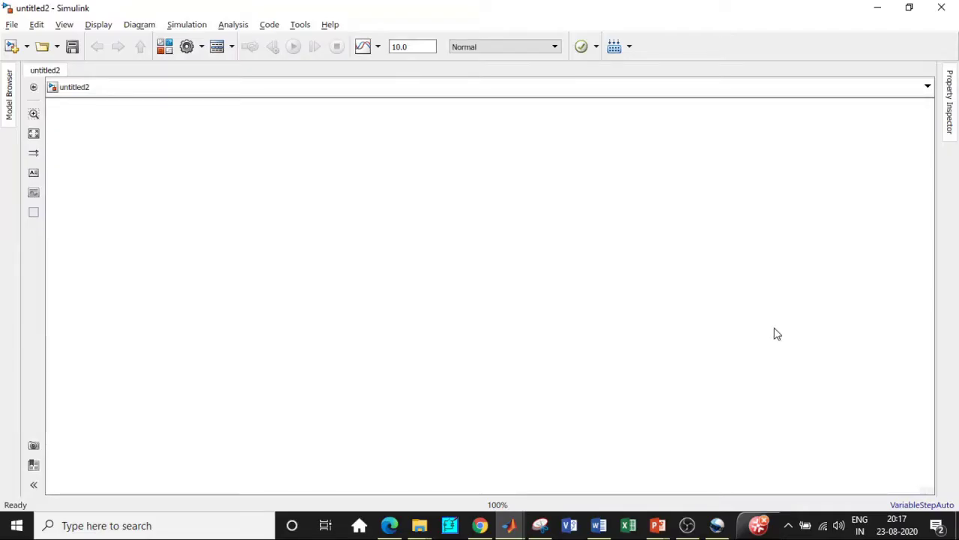
- Add the powergui and Voltage Measurement blocks from the Library Browser to untitled2
click(167, 47)
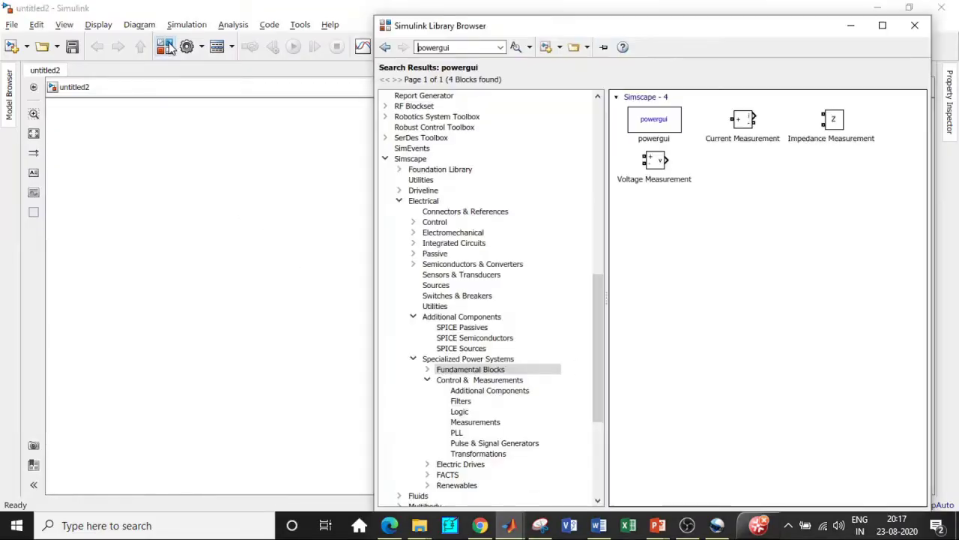
double_click(470, 48)
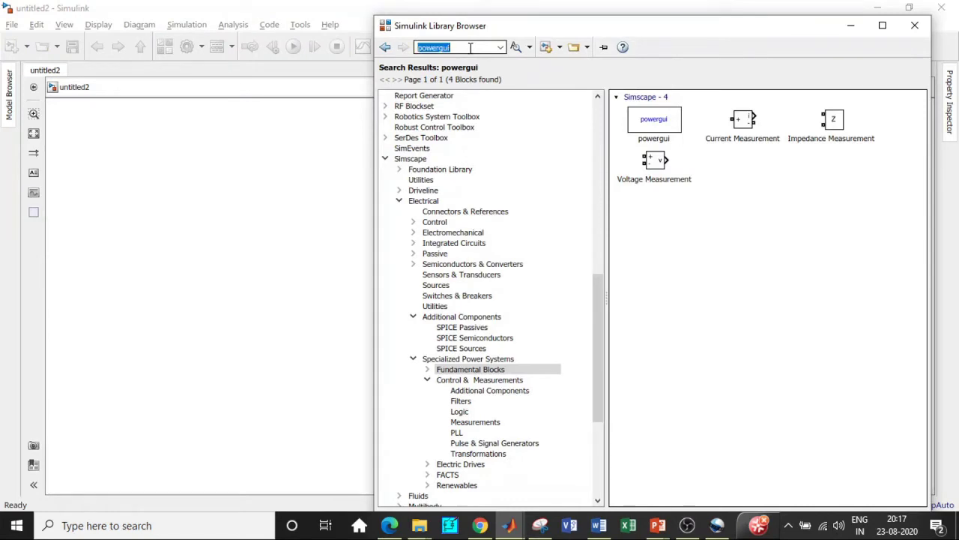
click(470, 47)
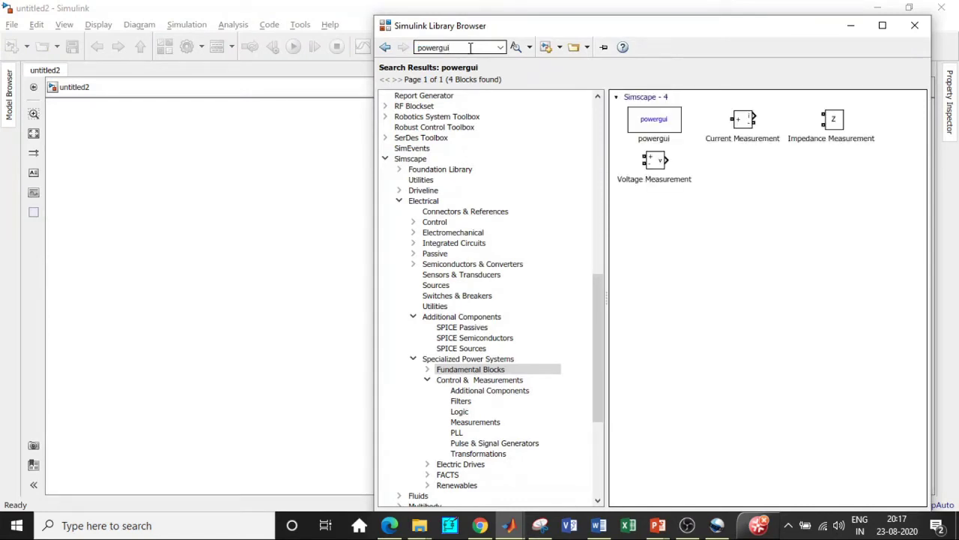
click(659, 122)
right_click(666, 121)
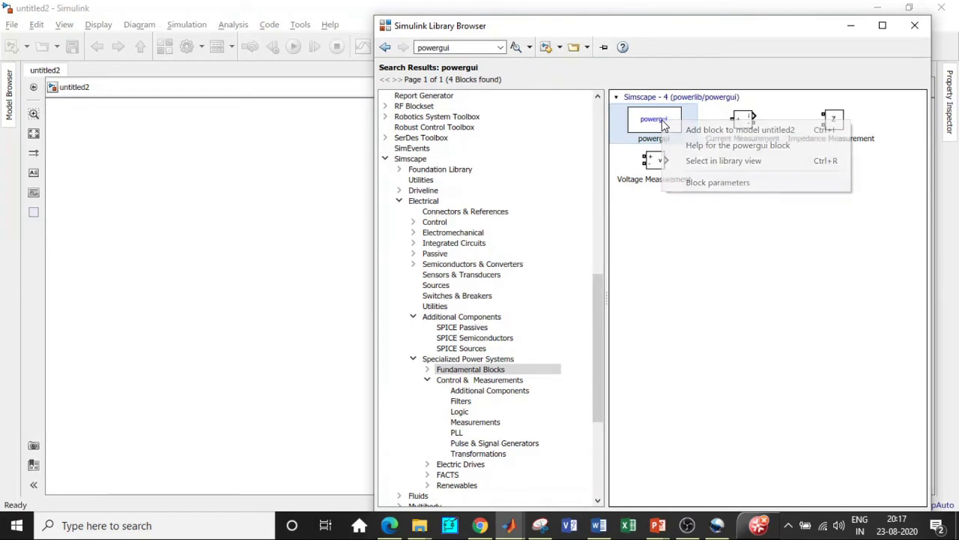
click(720, 129)
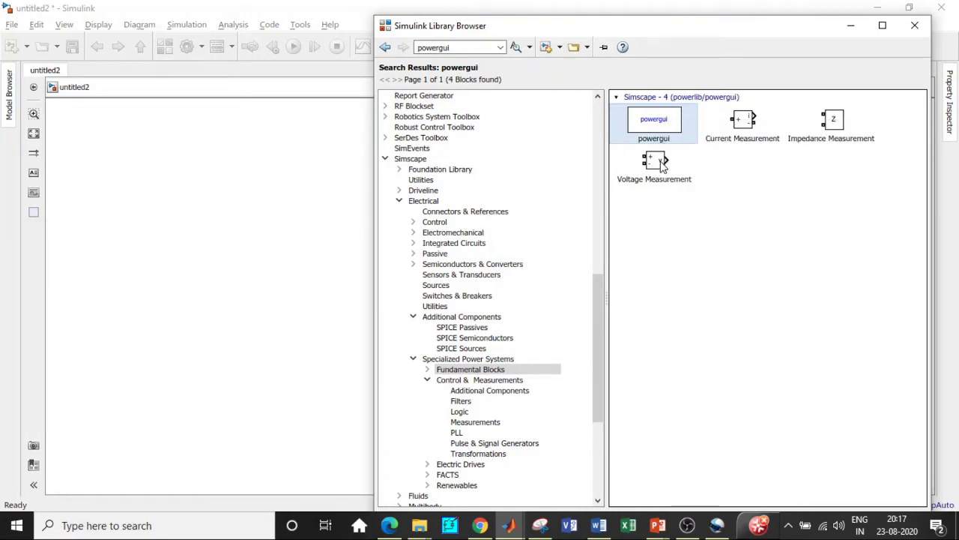
click(663, 166)
right_click(662, 166)
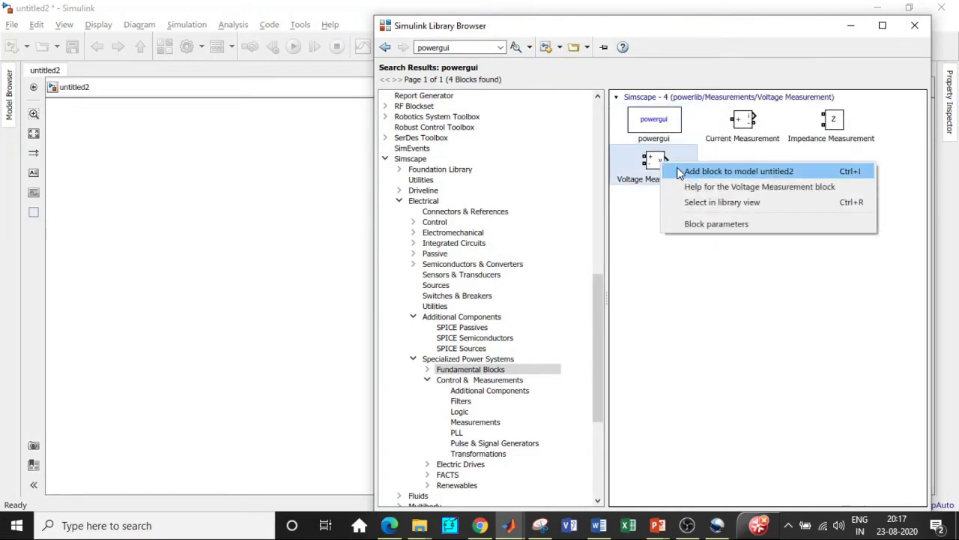
click(679, 171)
- Search the library for Three-Phase Source and add it to untitled2
click(468, 46)
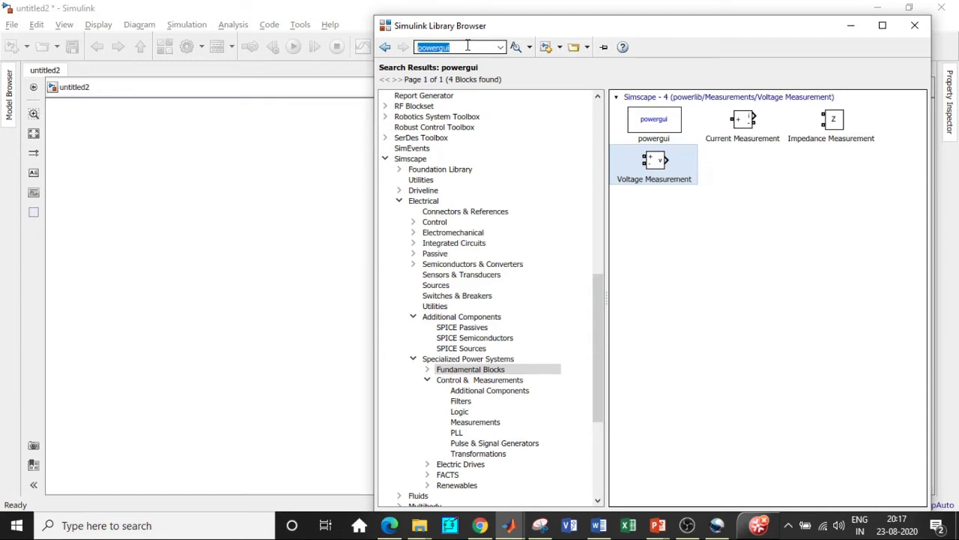
key(BackSpace)
text(thr)
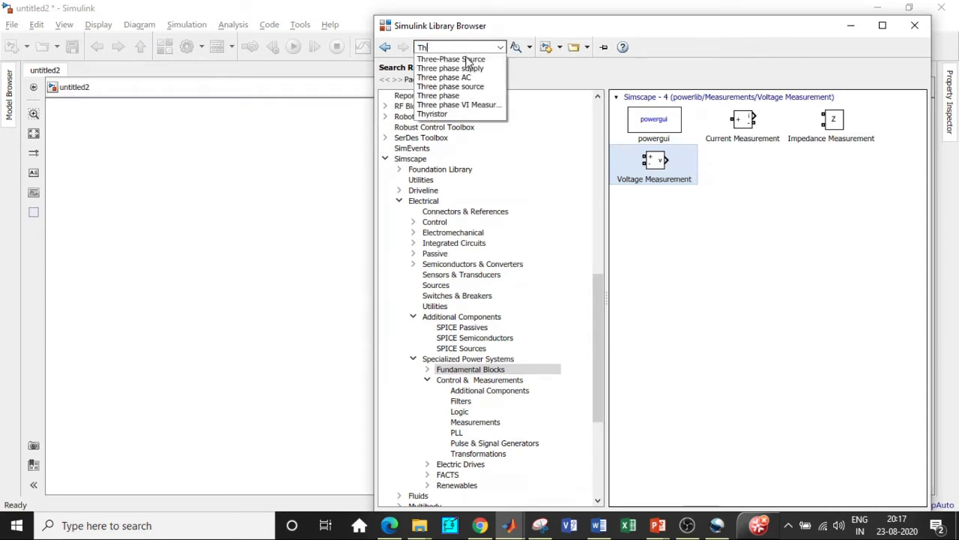
click(470, 57)
key(Return)
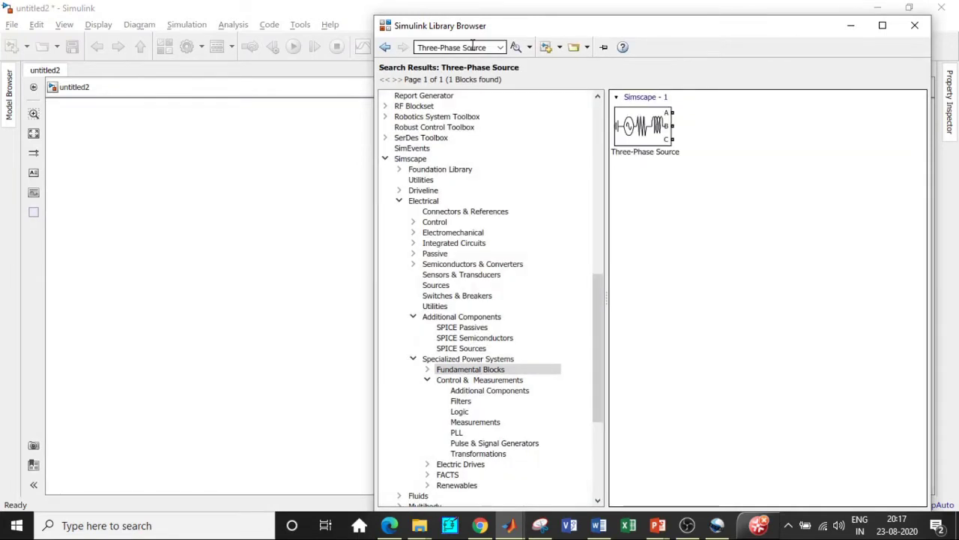
click(651, 121)
right_click(649, 120)
click(669, 131)
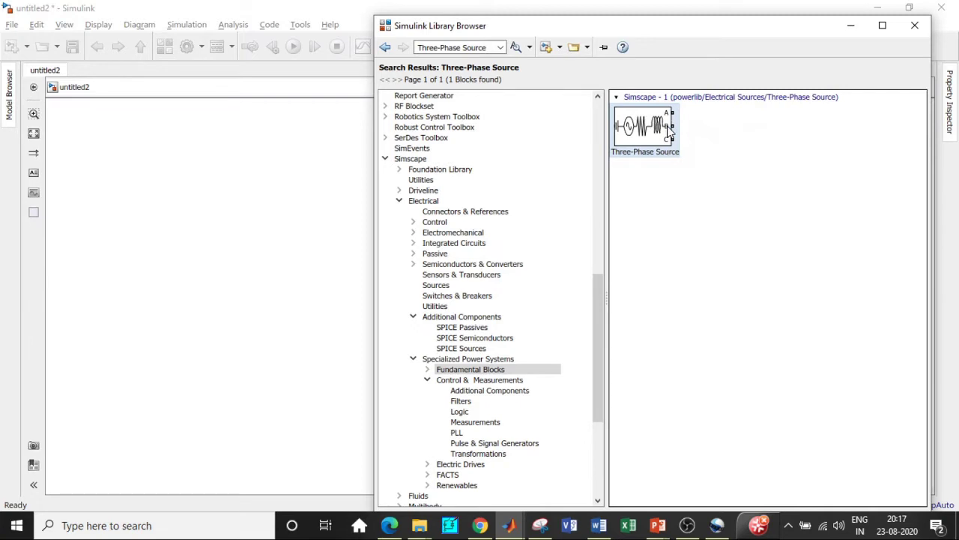
- Search for VI Measurement and add the Three-Phase V-I Measurement block to untitled2
click(465, 47)
key(BackSpace)
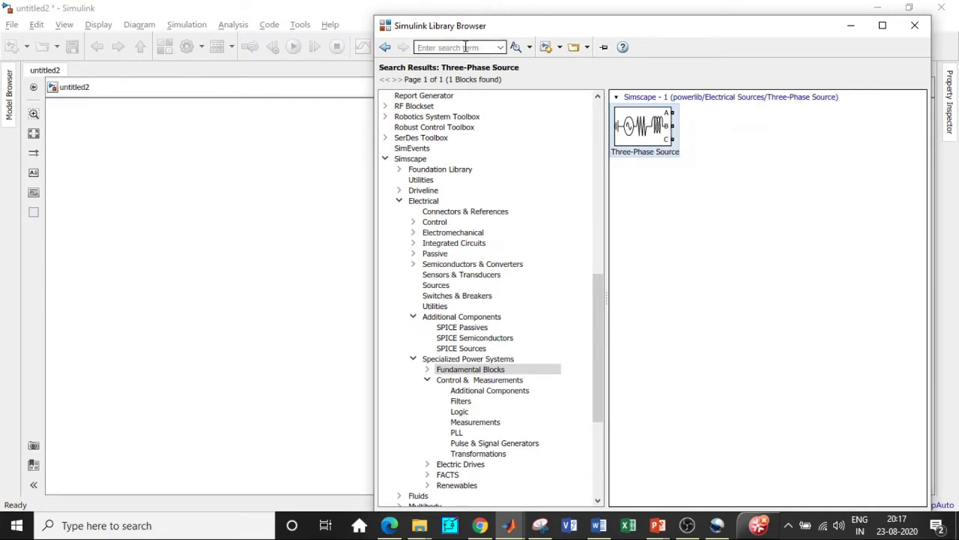
text(VI)
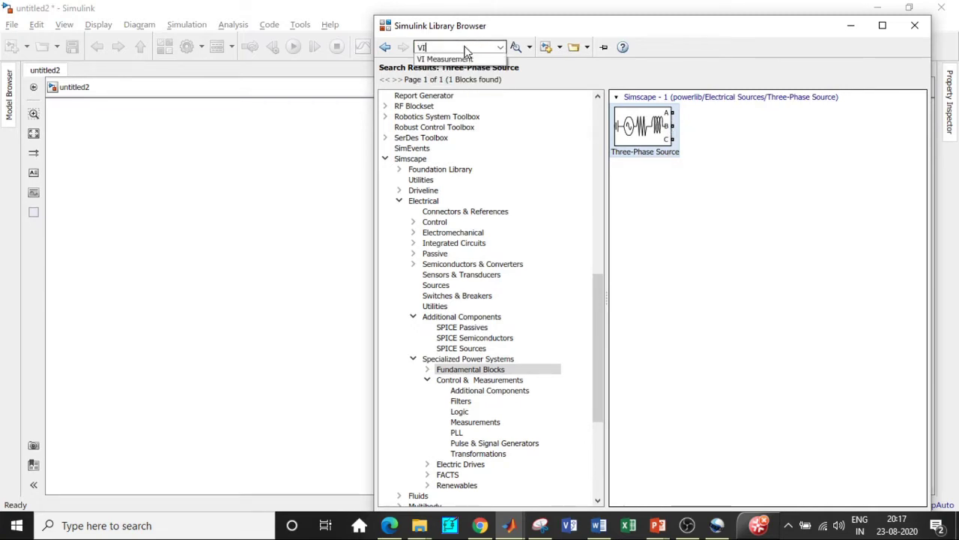
click(469, 59)
key(Return)
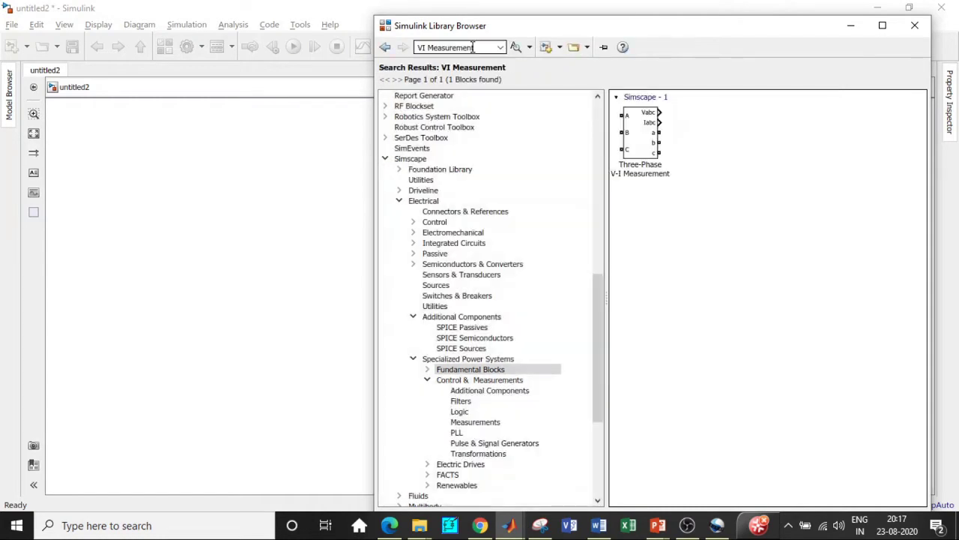
click(657, 129)
right_click(657, 128)
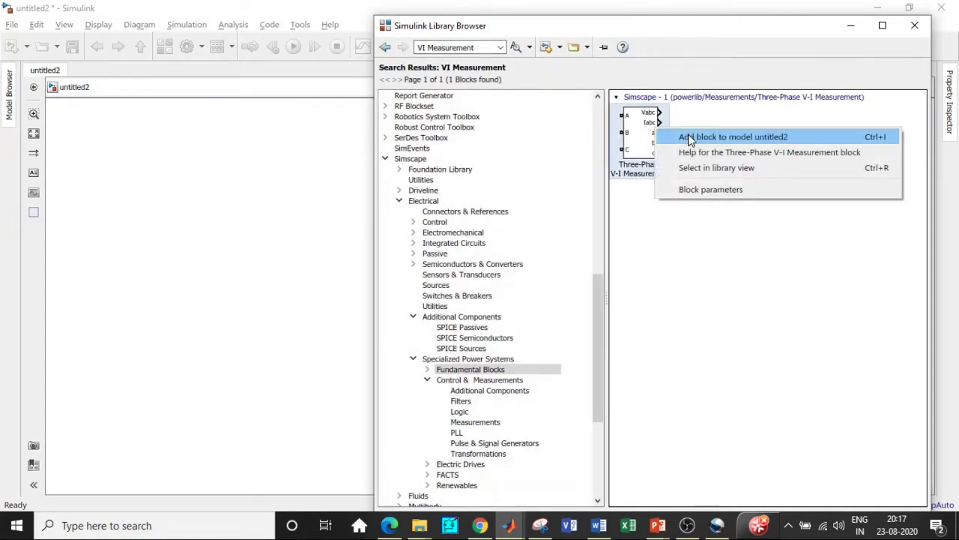
click(688, 134)
click(455, 47)
- Search for Transformer and add the Zigzag Phase-Shifting Transformer to untitled2
key(BackSpace)
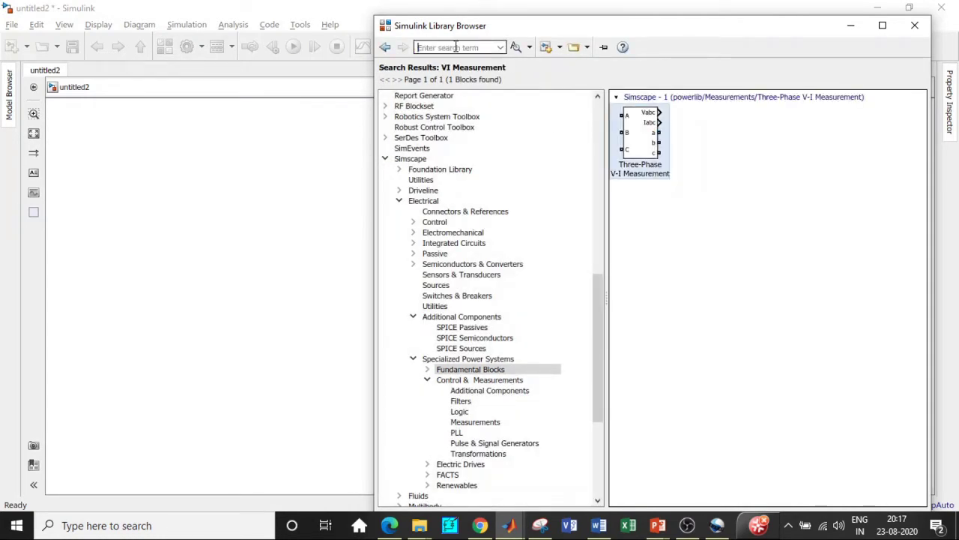
text(Tra)
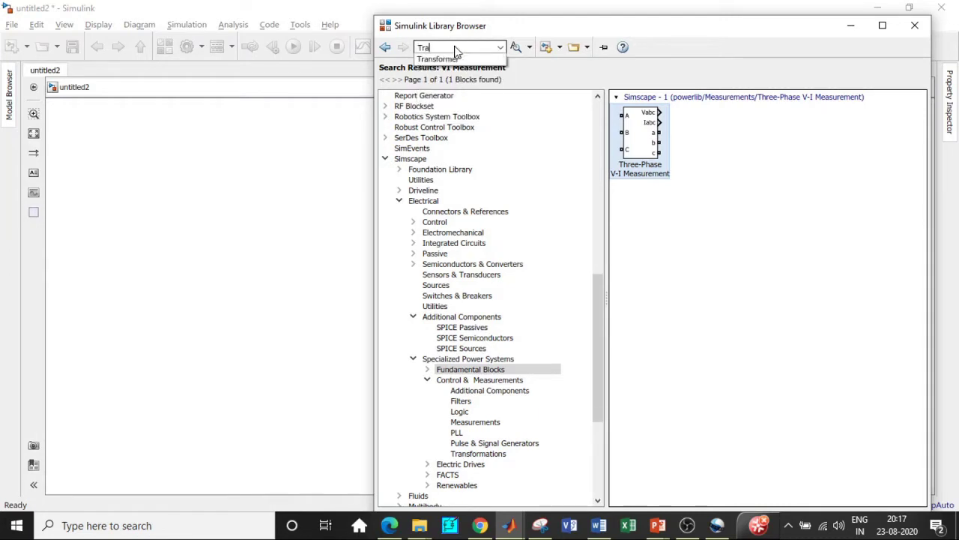
text(n)
key(Down)
key(Return)
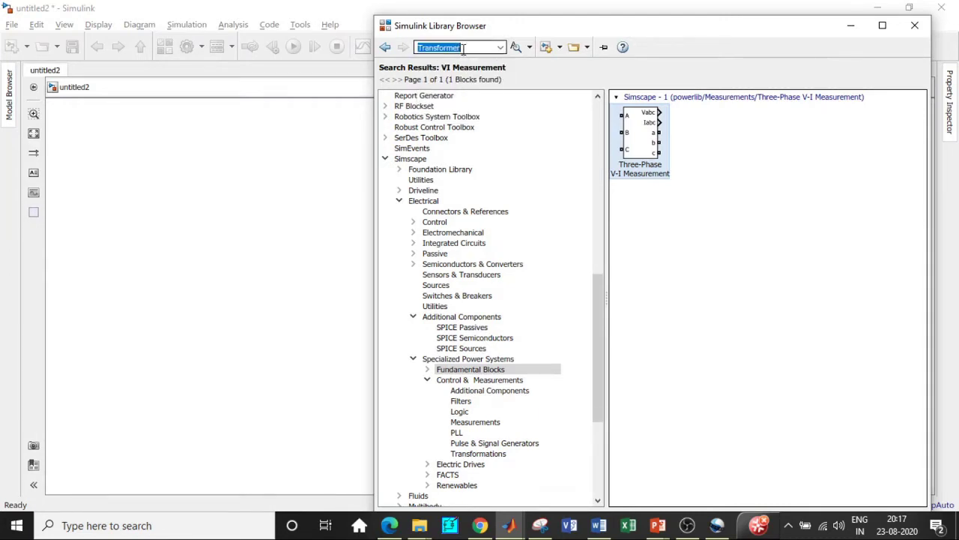
key(Return)
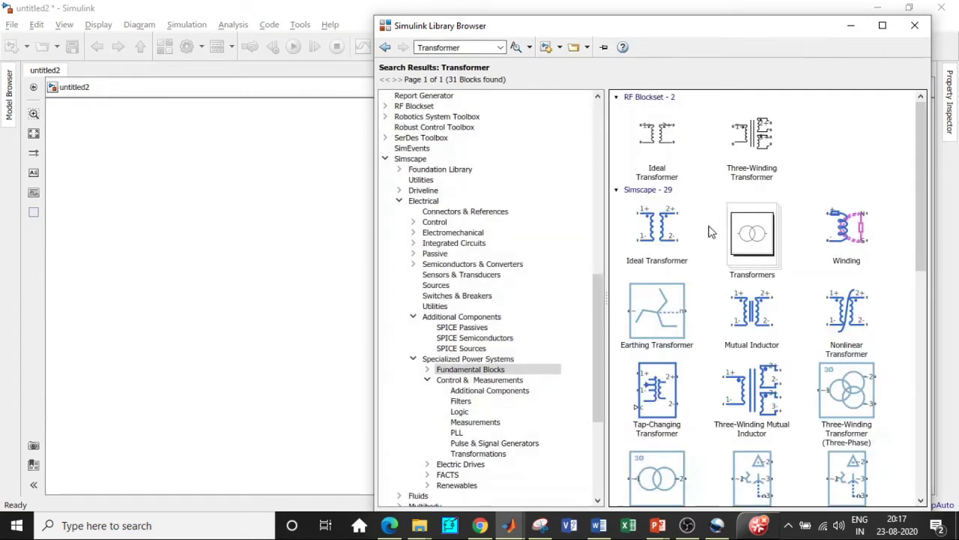
scroll(712, 225, down, 3)
scroll(710, 242, down, 3)
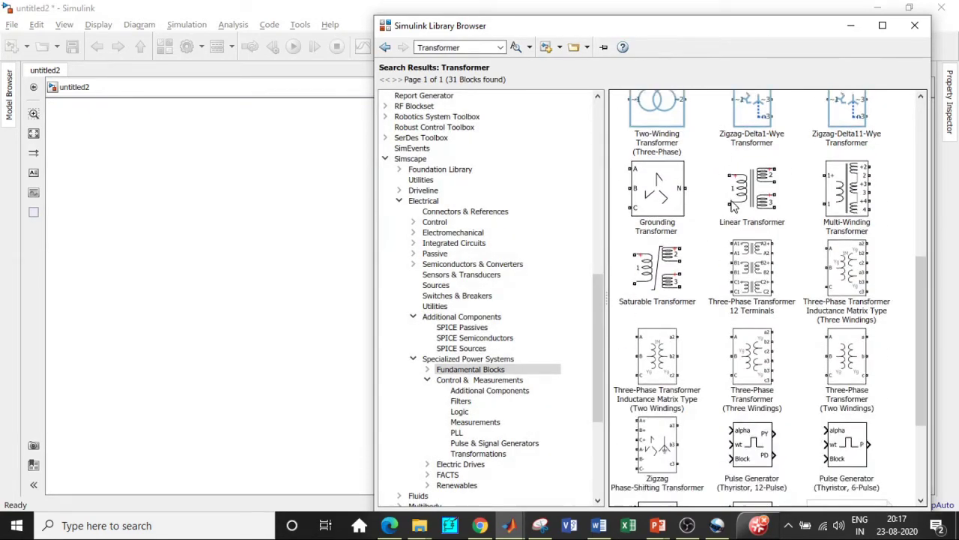
scroll(739, 213, down, 4)
right_click(667, 286)
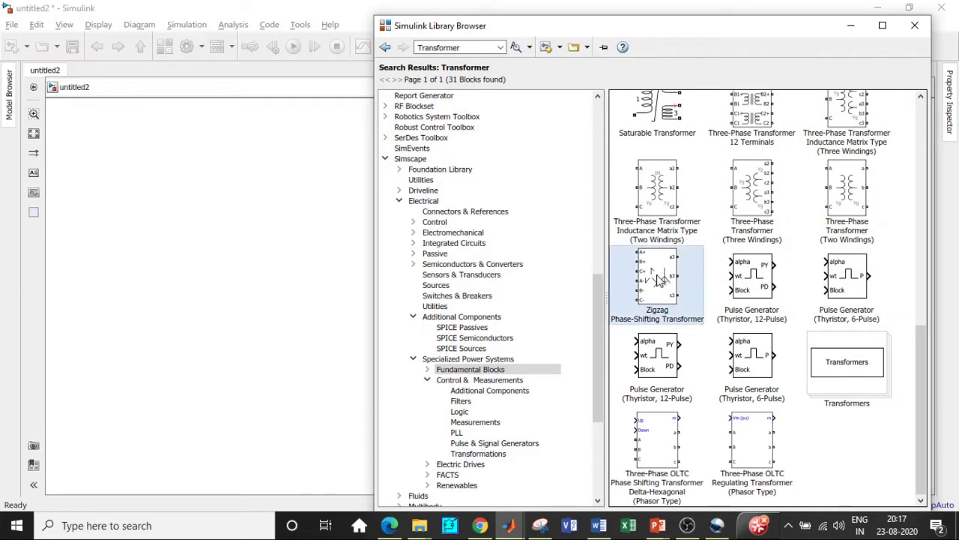
click(669, 286)
- Search for Pulse and add the Pulse Generator (Thyristor, 6-Pulse) block to untitled2
click(459, 47)
key(BackSpace)
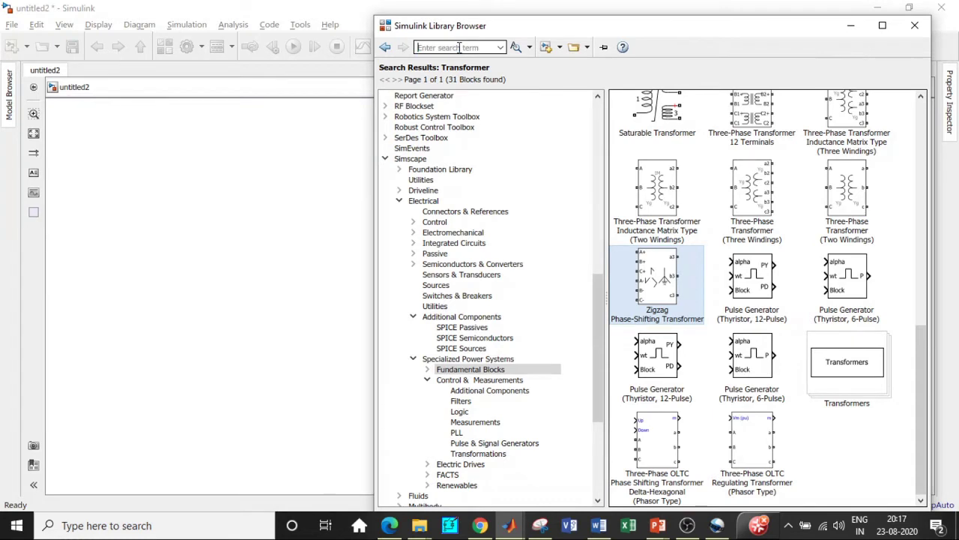
text(Pul)
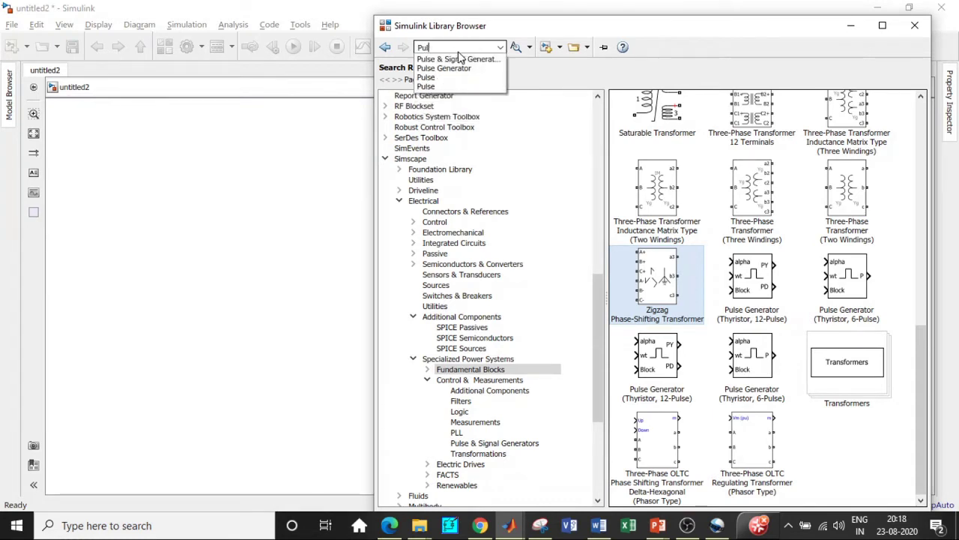
click(444, 77)
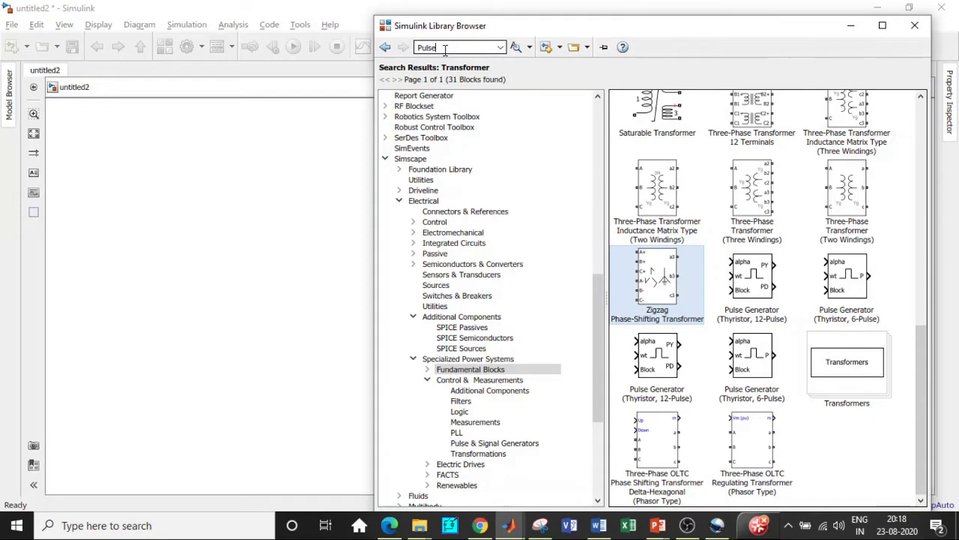
key(Return)
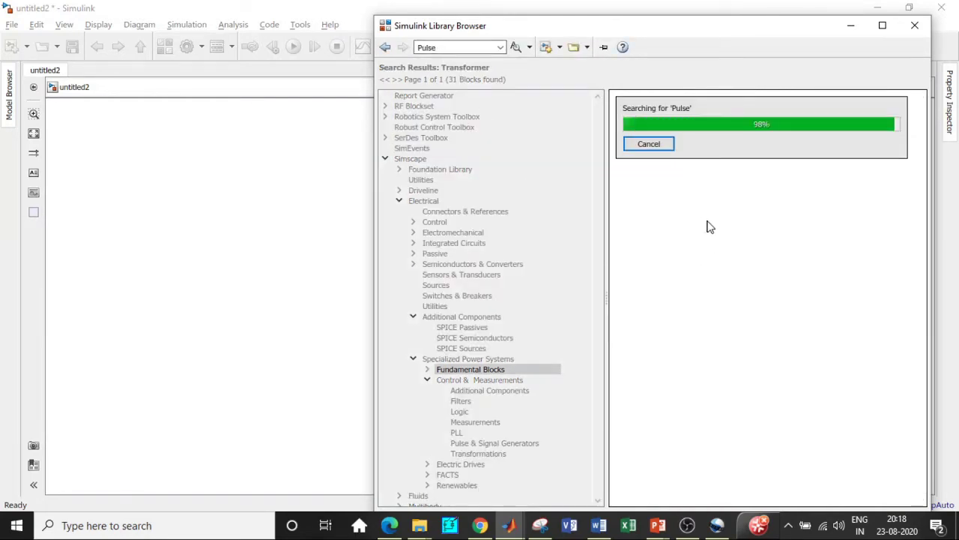
scroll(715, 233, down, 8)
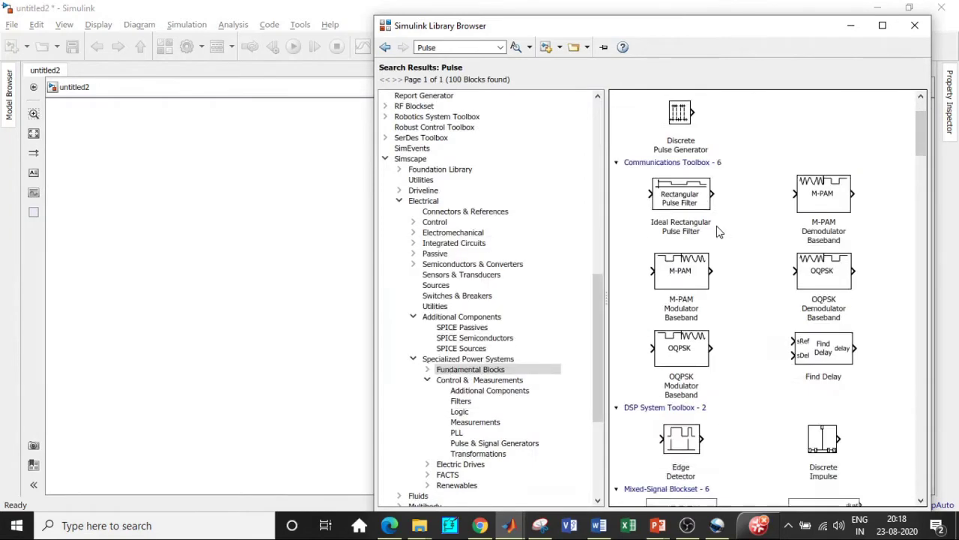
scroll(744, 242, down, 5)
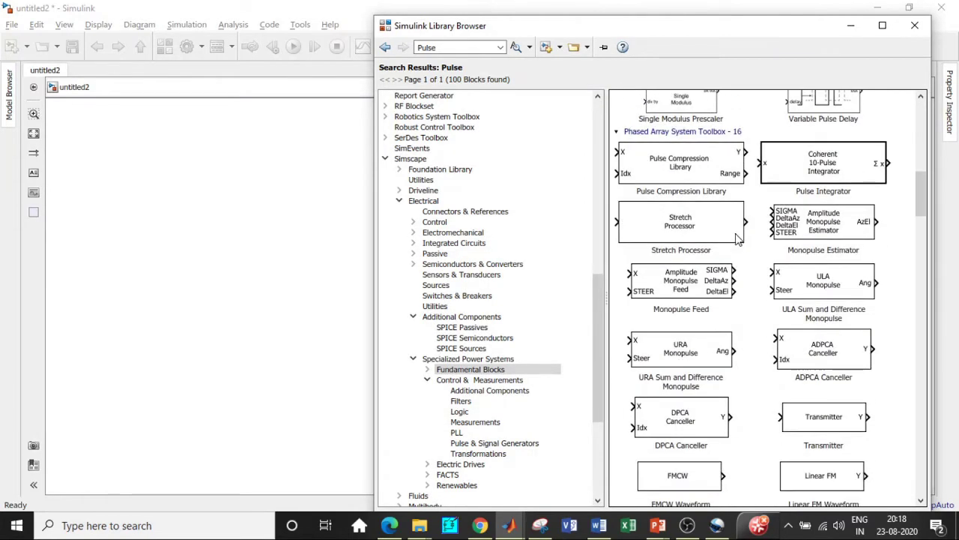
scroll(742, 244, down, 10)
scroll(745, 248, down, 15)
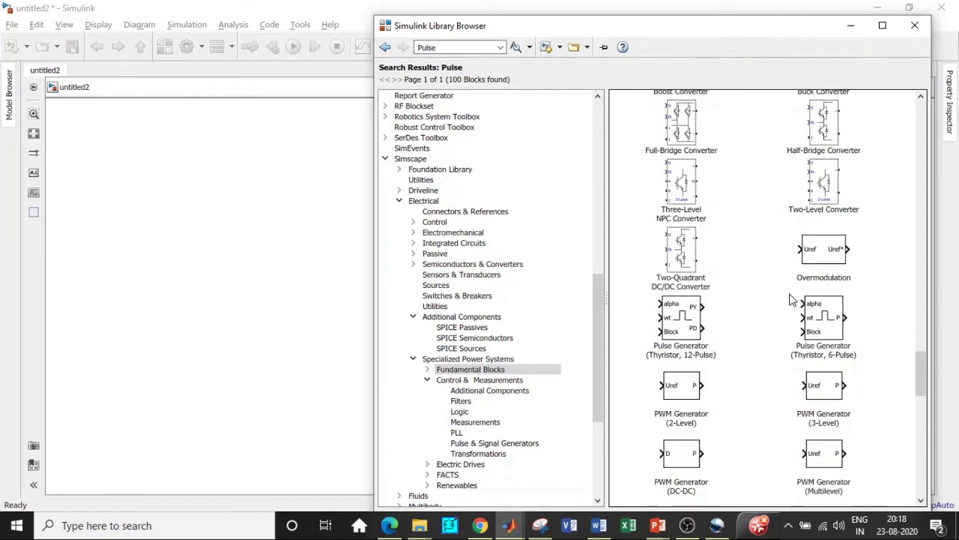
click(831, 318)
right_click(829, 317)
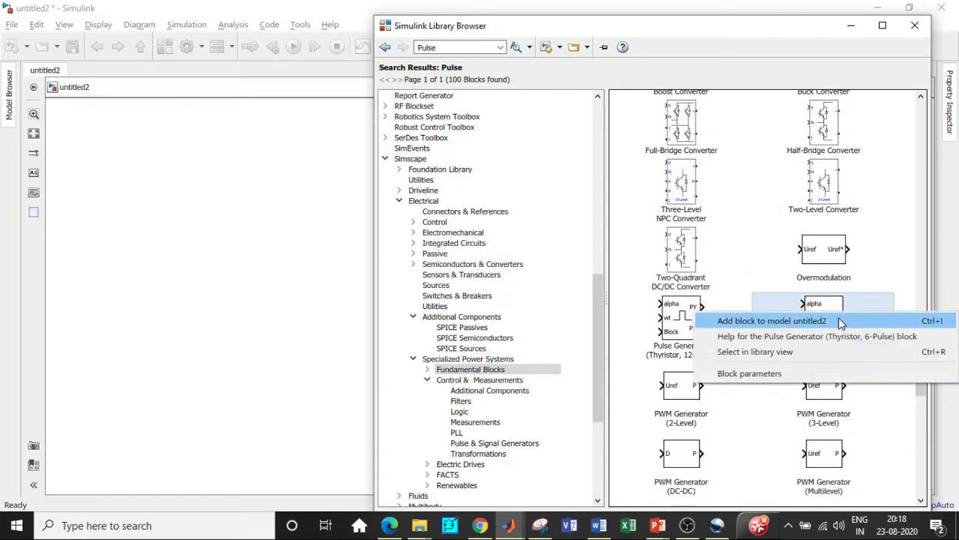
click(772, 321)
- Search for Thyristor and add the Universal Bridge block to the model
click(466, 48)
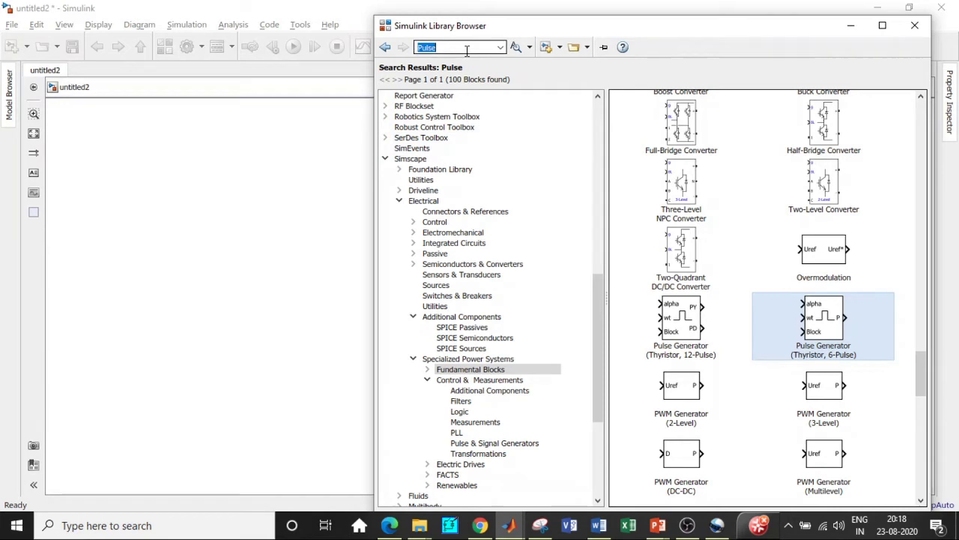
key(BackSpace)
text(Thy)
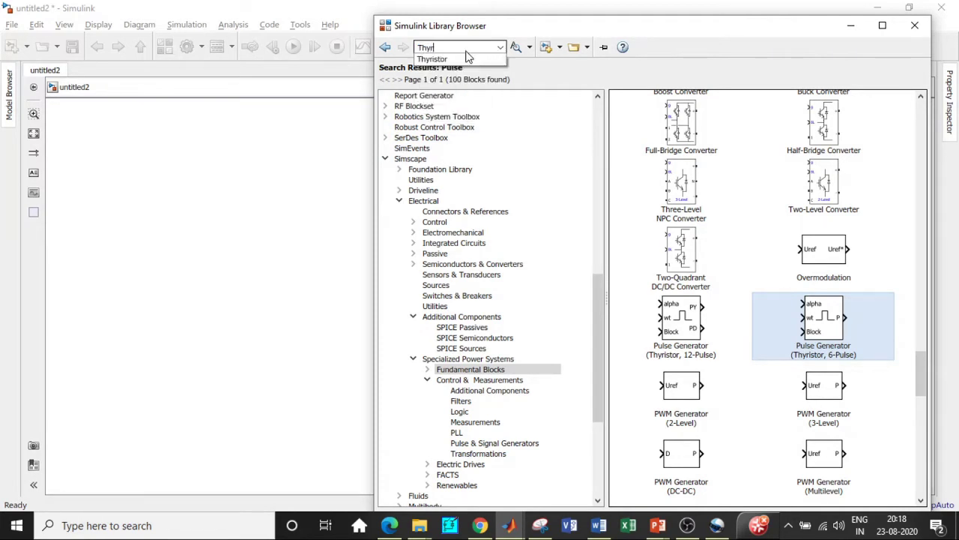
text(r)
click(467, 58)
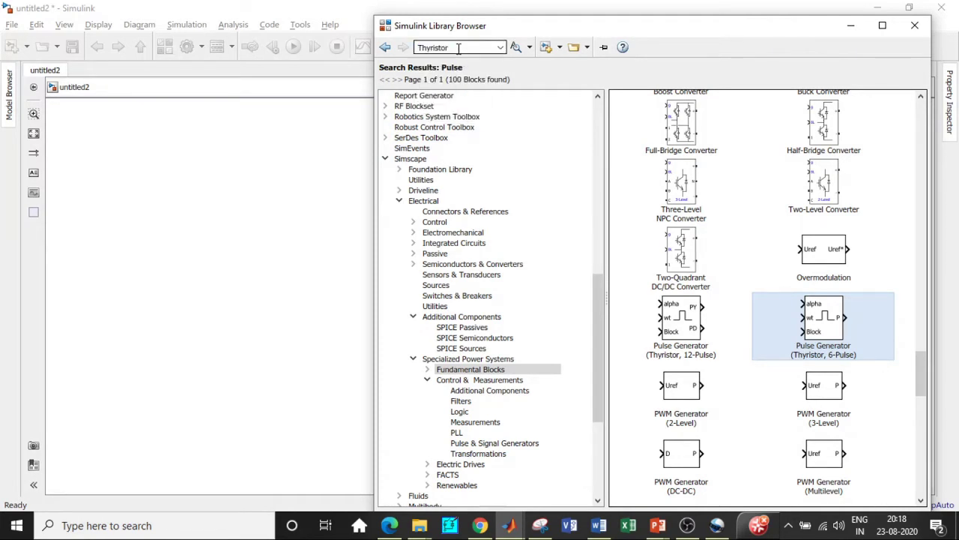
key(Return)
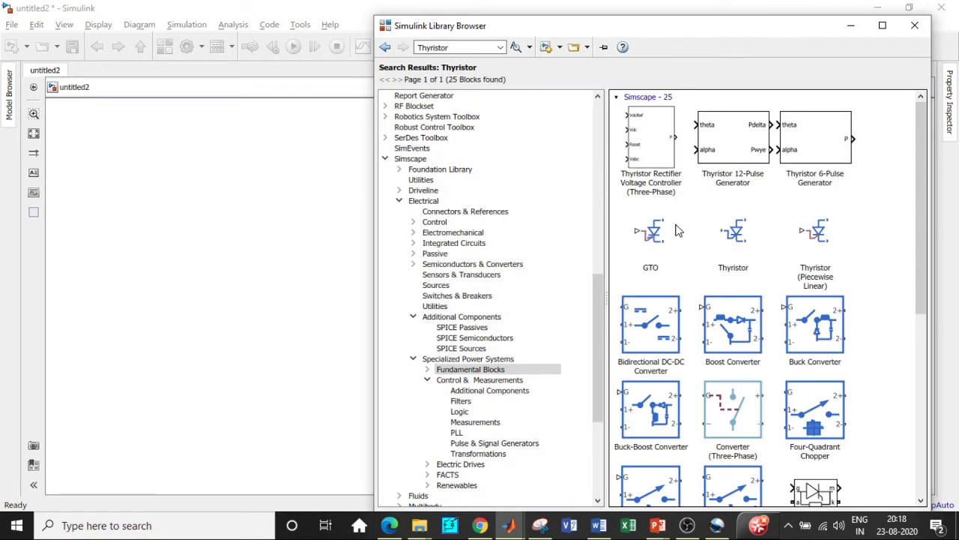
scroll(787, 334, down, 5)
click(808, 292)
right_click(809, 284)
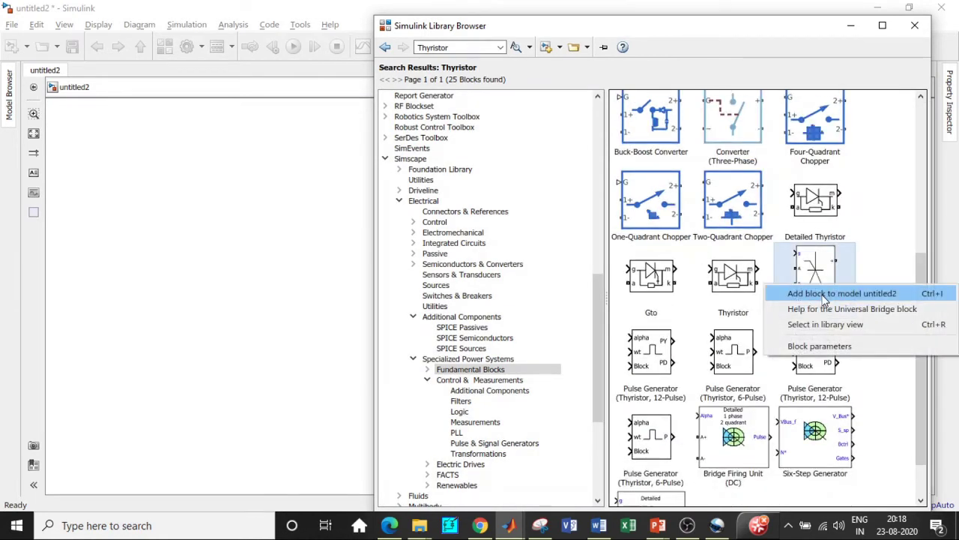
key(Escape)
double_click(454, 48)
- Search for Series RLC and add the Series RLC Branch block to the model
key(BackSpace)
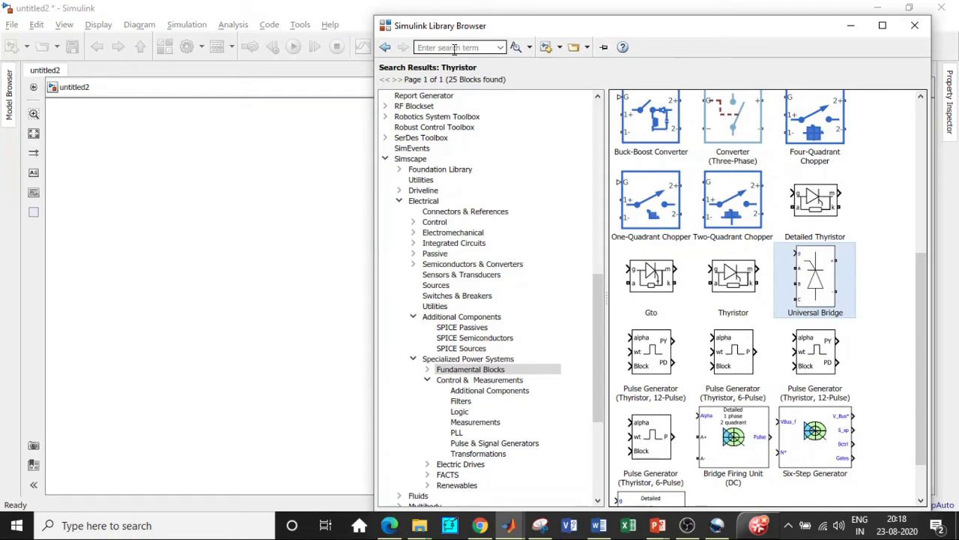
text(Ser)
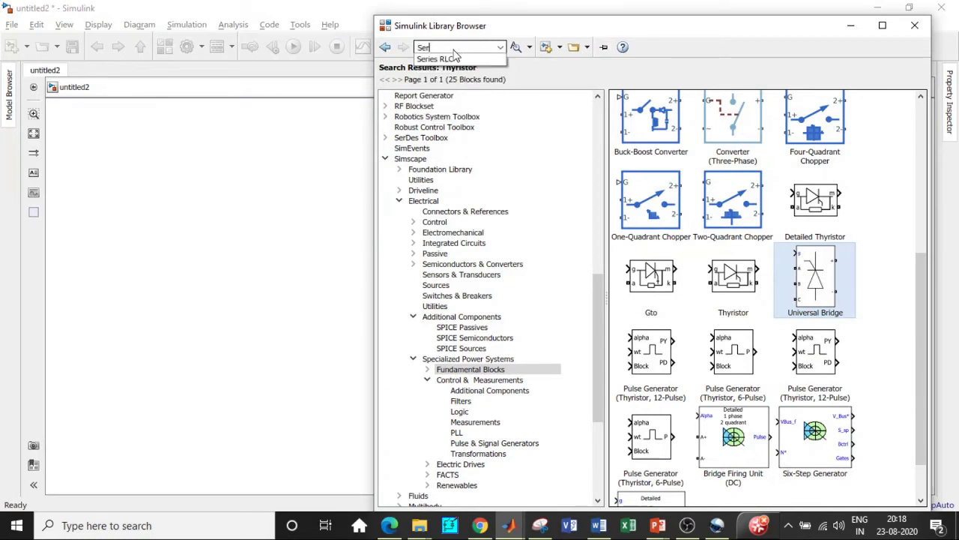
click(455, 58)
key(Return)
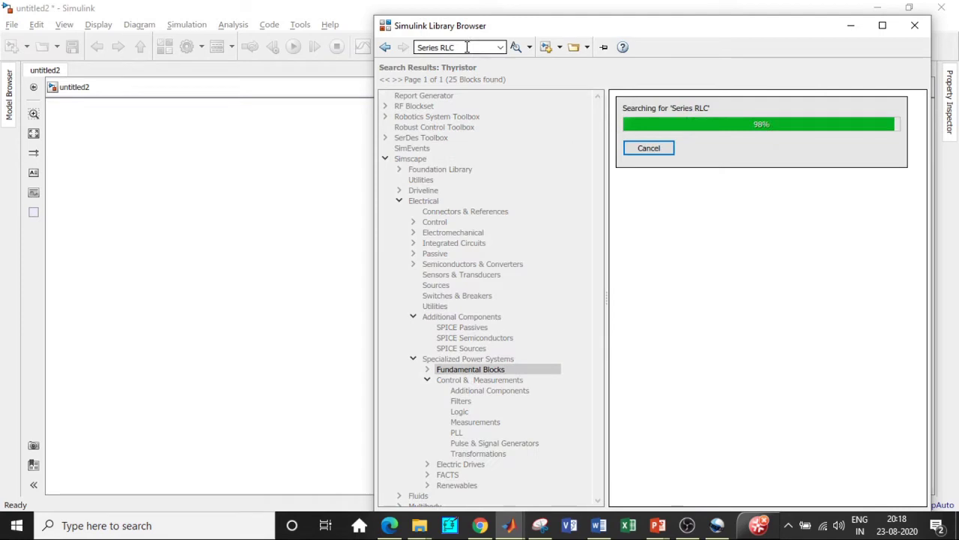
right_click(637, 217)
click(678, 227)
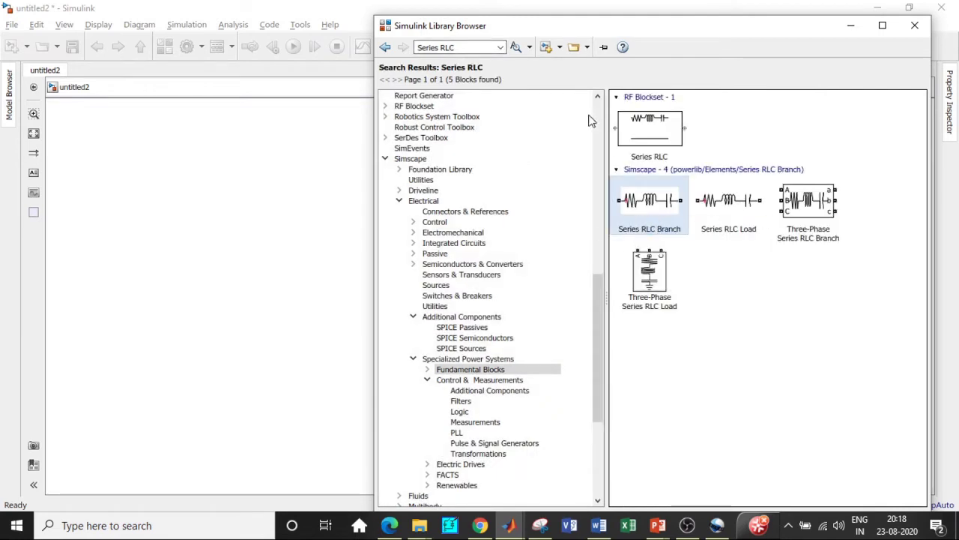
- Search for Mean and add the RMS block to the model
click(478, 49)
key(BackSpace)
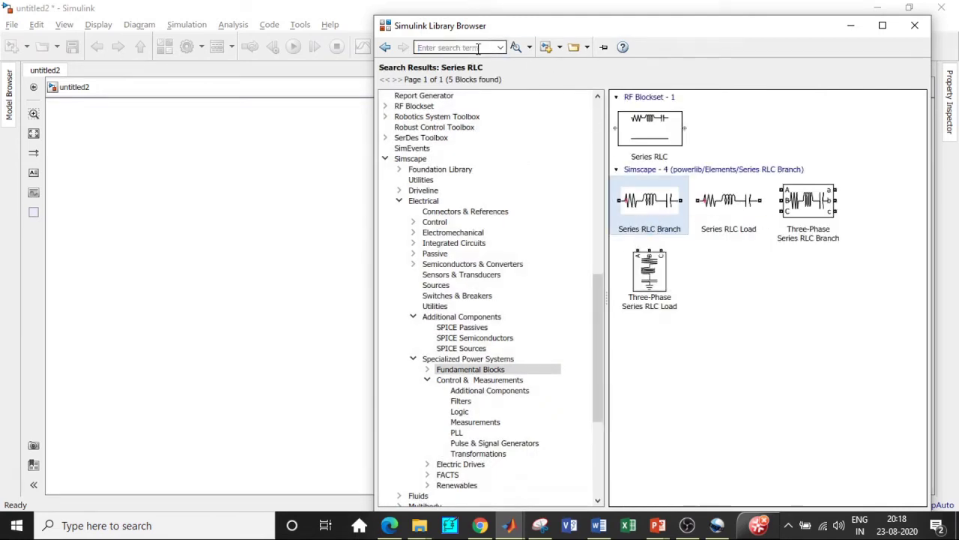
text(Me)
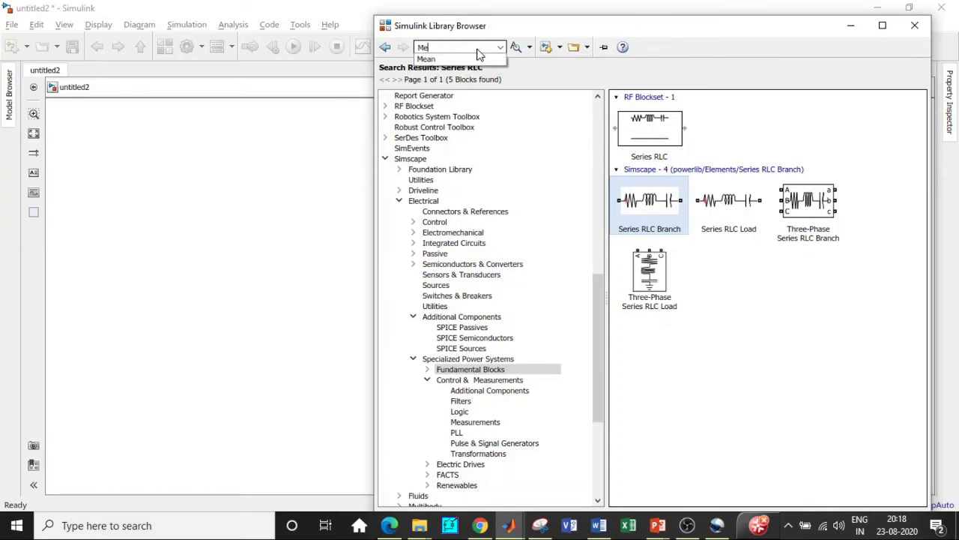
text(an)
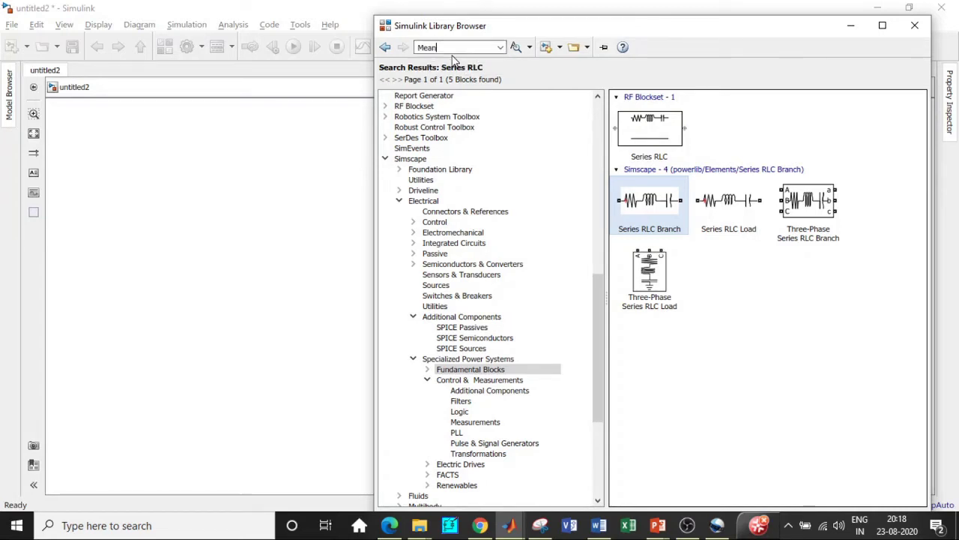
click(453, 46)
key(Return)
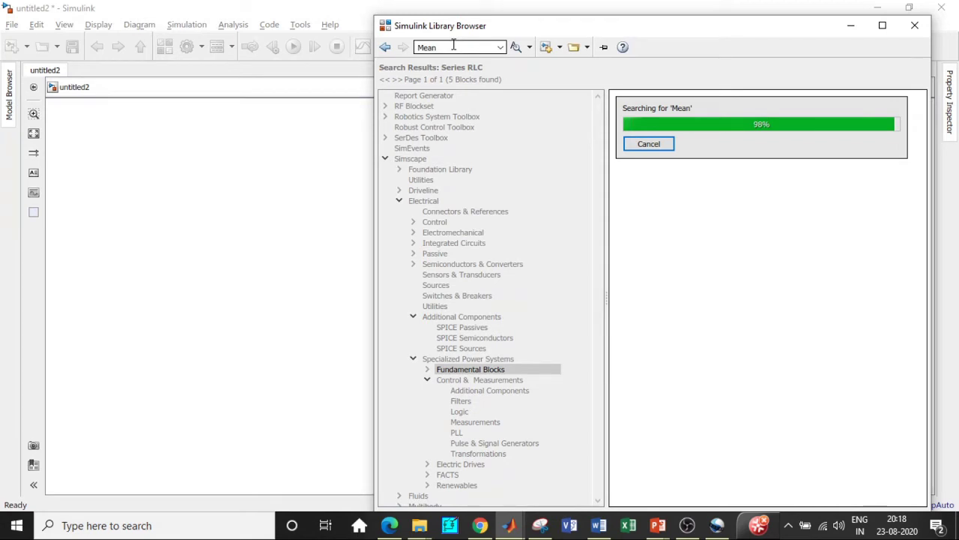
scroll(693, 242, down, 3)
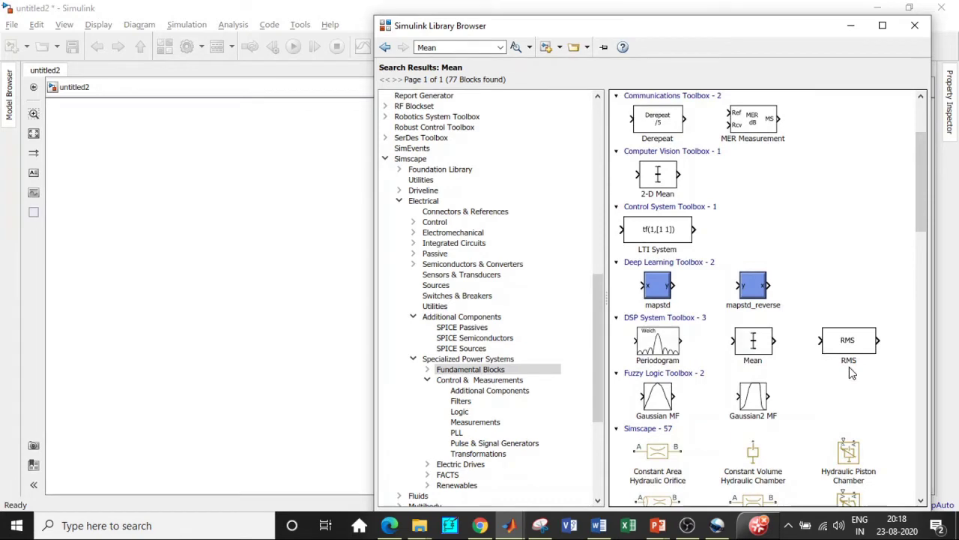
scroll(850, 353, down, 1)
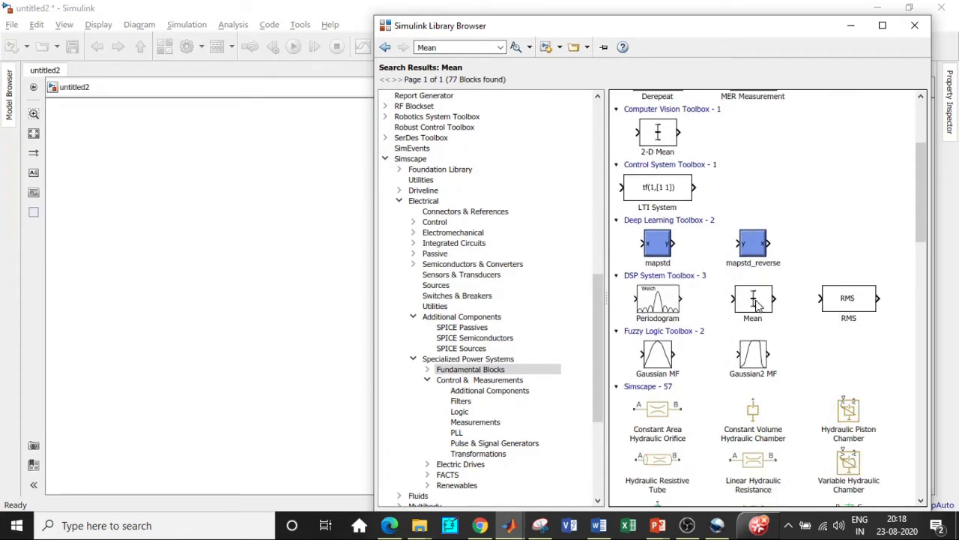
scroll(752, 295, down, 17)
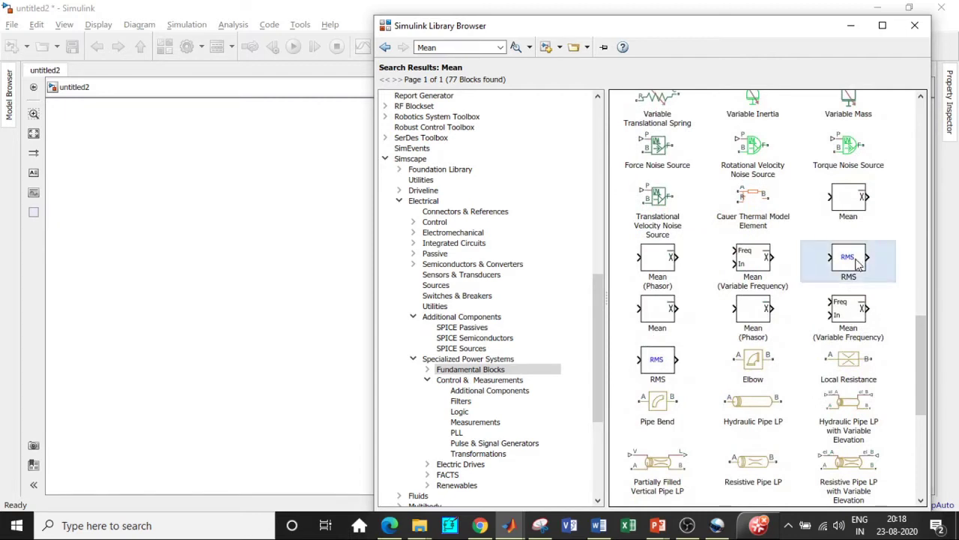
right_click(805, 260)
click(832, 268)
- Search for Display and add the Display and Scope blocks to the model
click(444, 46)
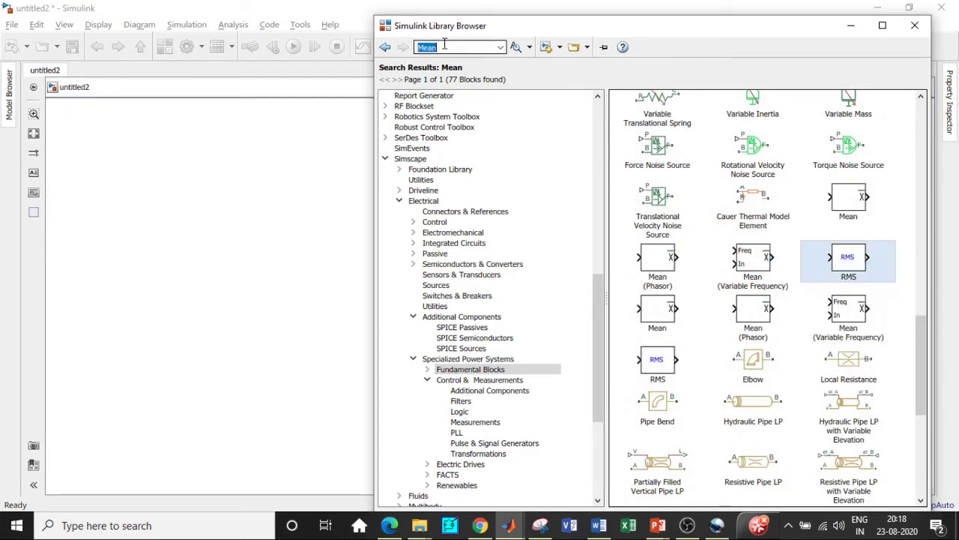
key(BackSpace)
text(Disp)
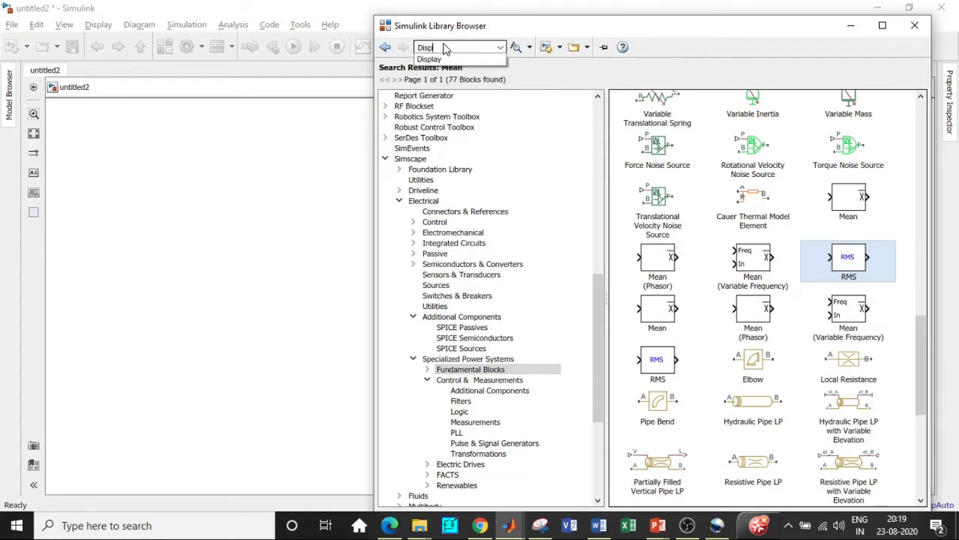
click(457, 59)
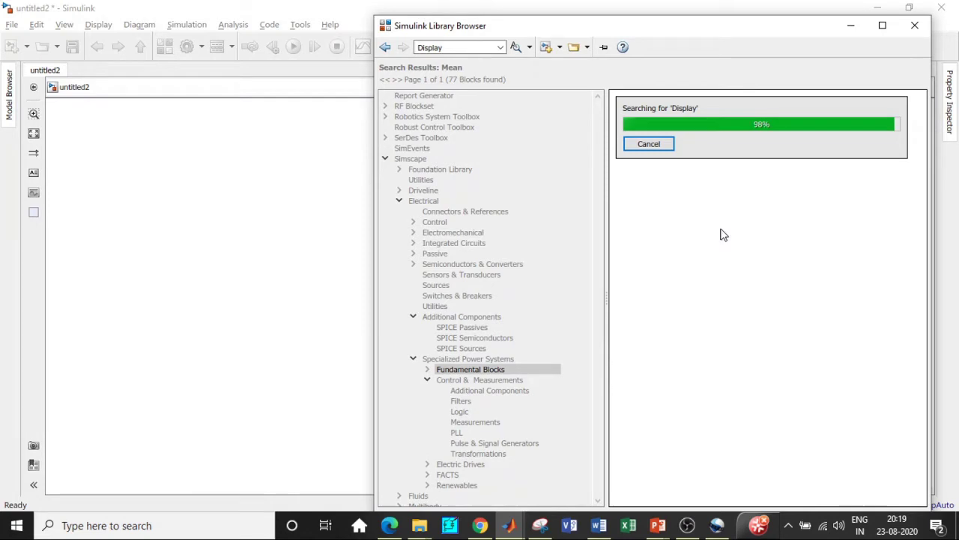
click(817, 288)
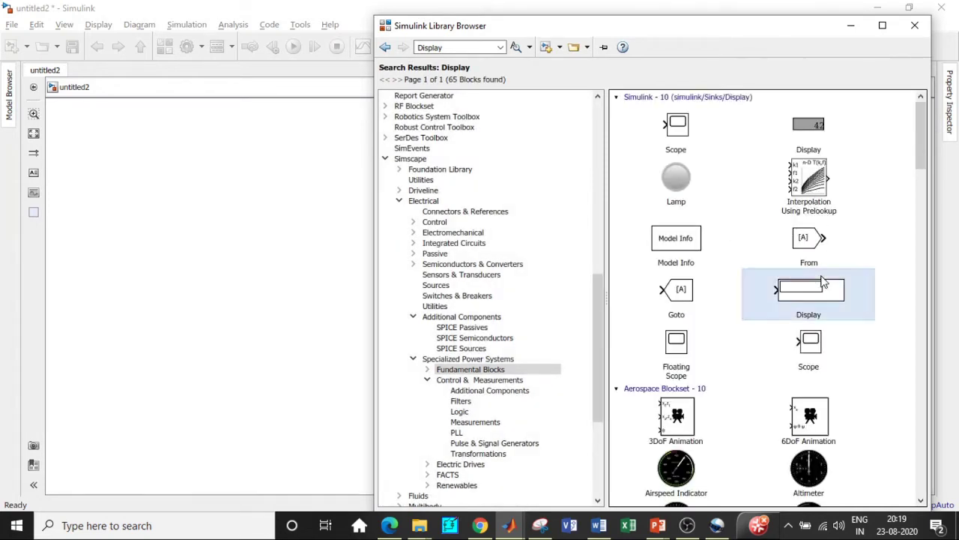
right_click(769, 276)
key(Escape)
click(678, 129)
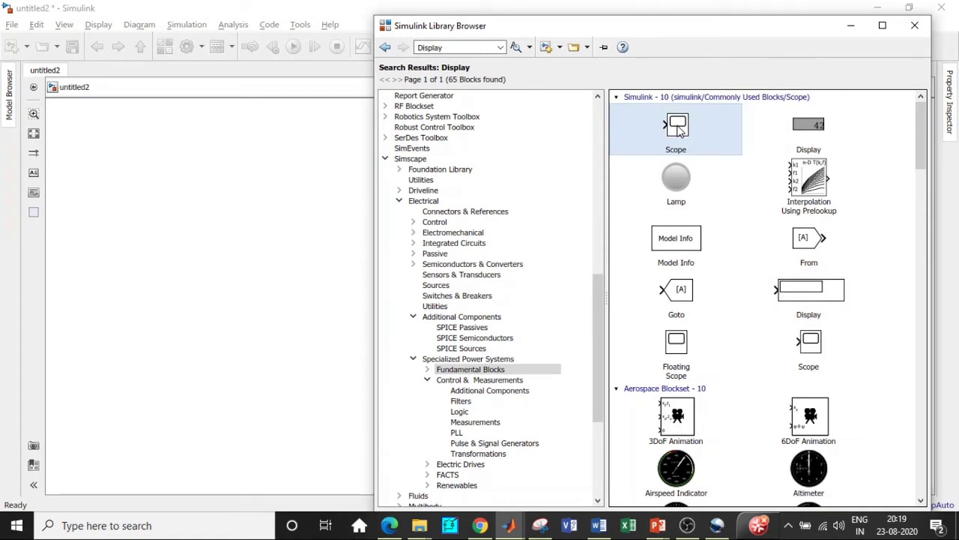
right_click(678, 129)
key(Escape)
- Search for constant, add the Constant block and minimize the Library Browser
click(445, 48)
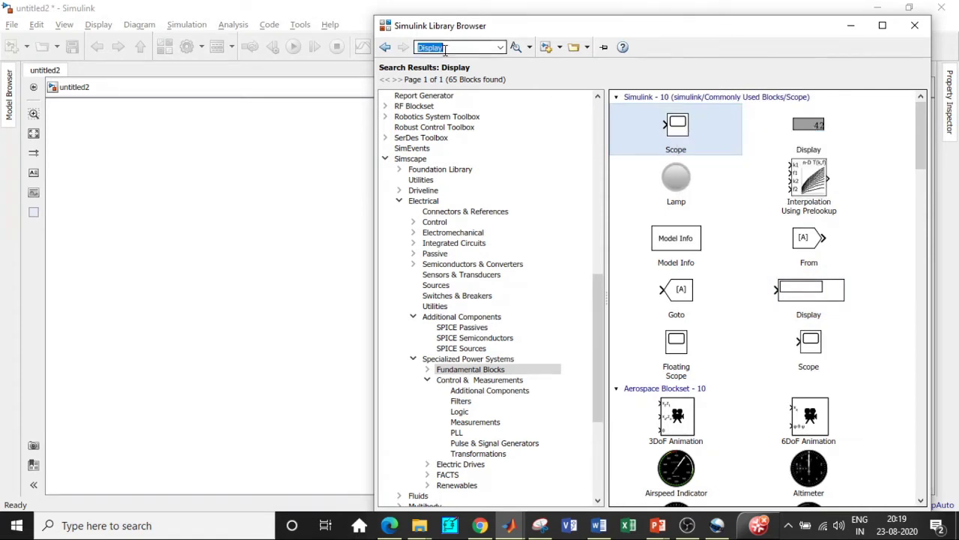
text(Const)
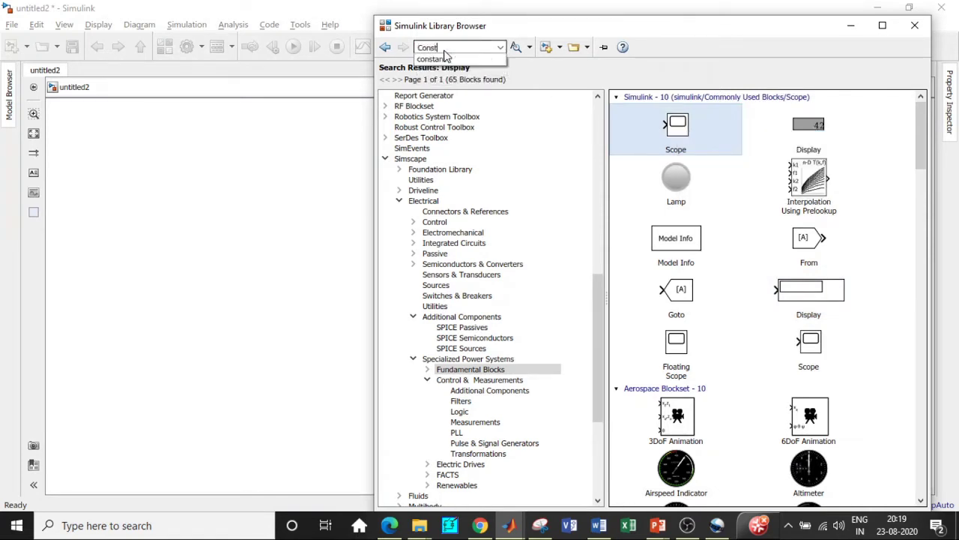
click(435, 59)
click(453, 48)
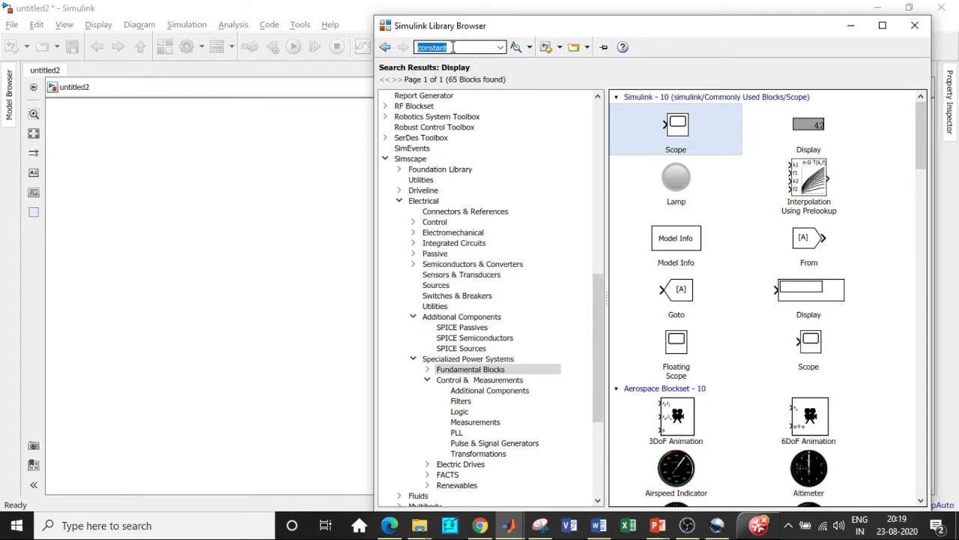
key(Return)
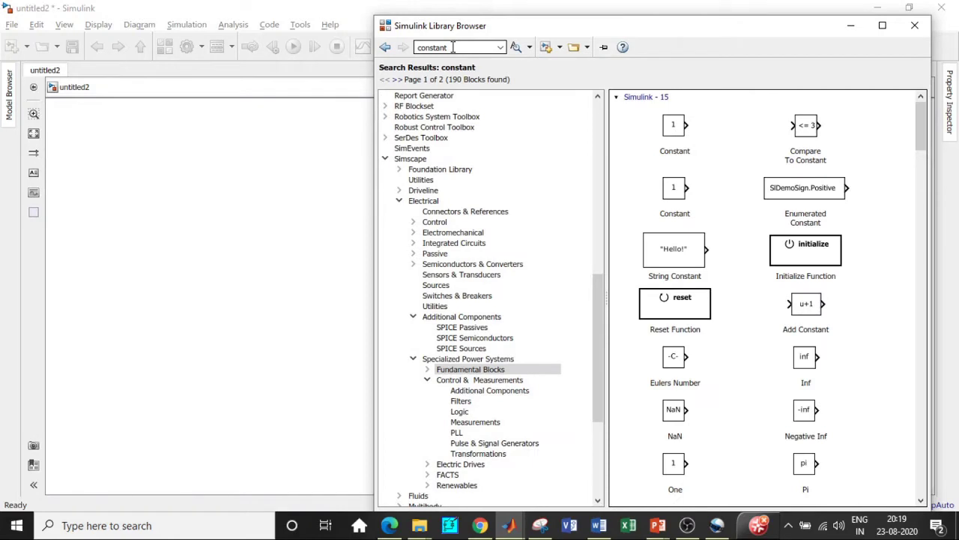
right_click(663, 128)
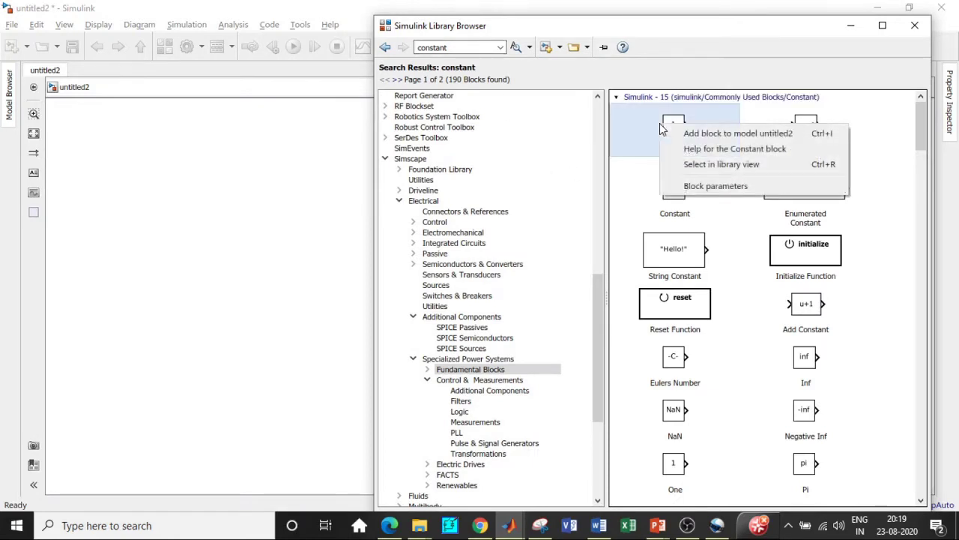
click(673, 129)
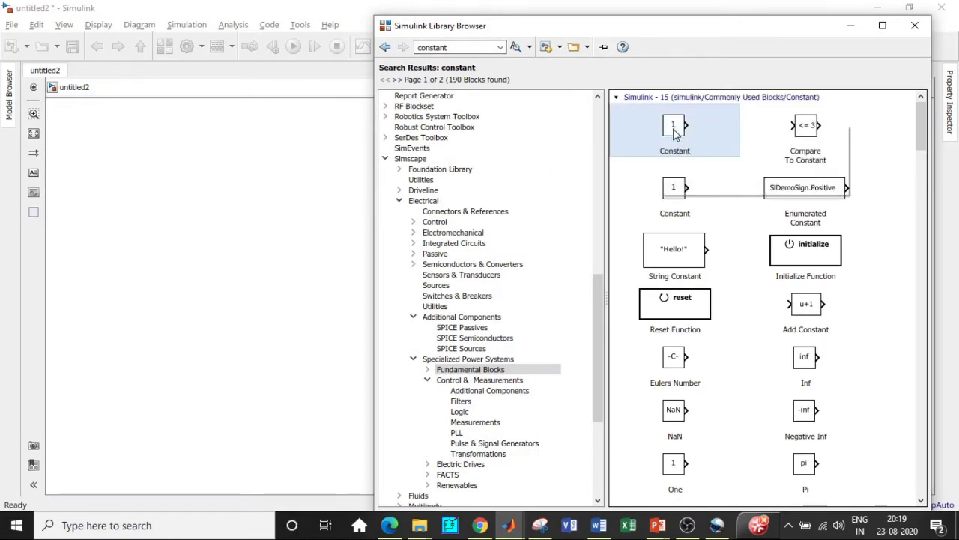
click(851, 25)
- Pull the Constant, Scope, Display, RMS and Series RLC Branch blocks out of the pile
drag(487, 293, 674, 196)
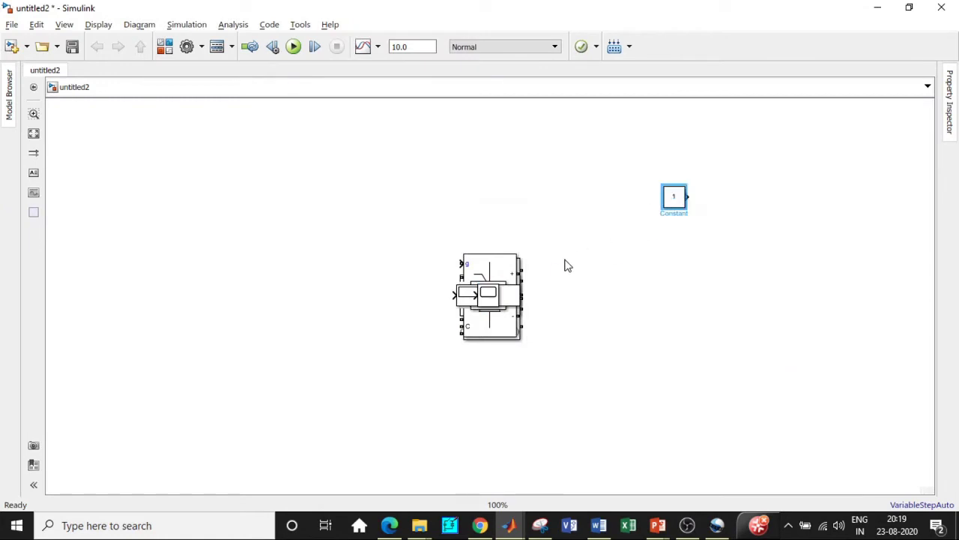
drag(488, 294, 772, 256)
drag(491, 294, 733, 326)
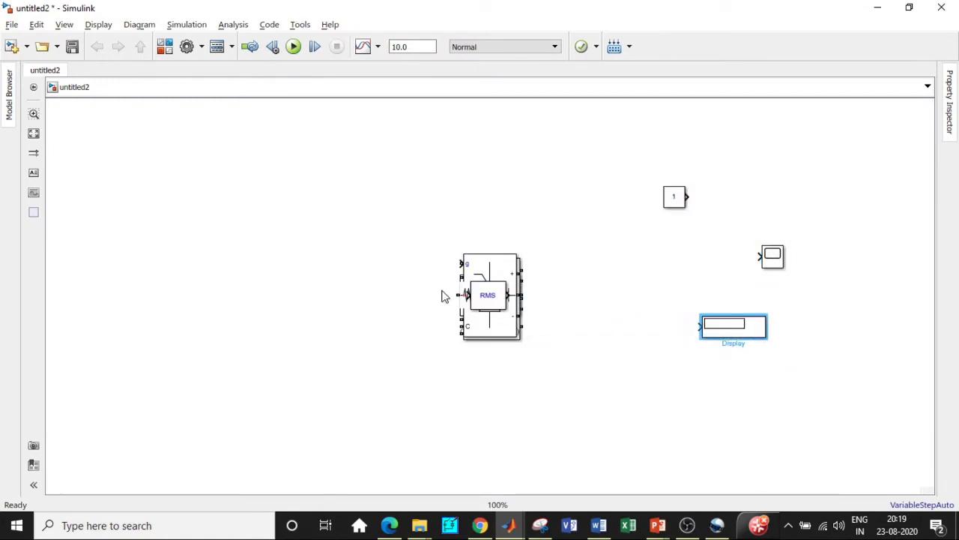
drag(491, 294, 692, 383)
drag(491, 295, 229, 236)
- Arrange Three-Phase Source, V-I Measurement and zigzag transformer left to right before the bridge
drag(488, 292, 106, 272)
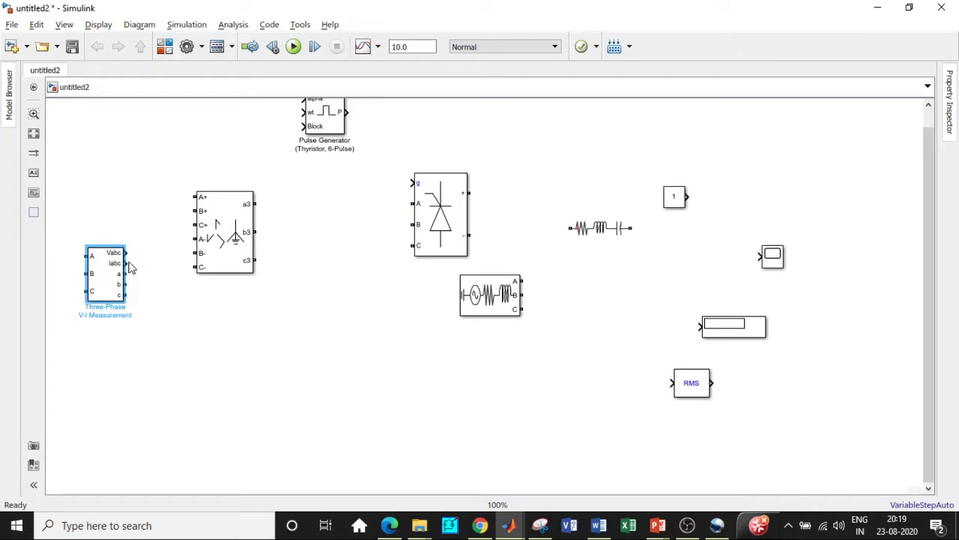
drag(244, 246, 388, 232)
drag(124, 262, 200, 248)
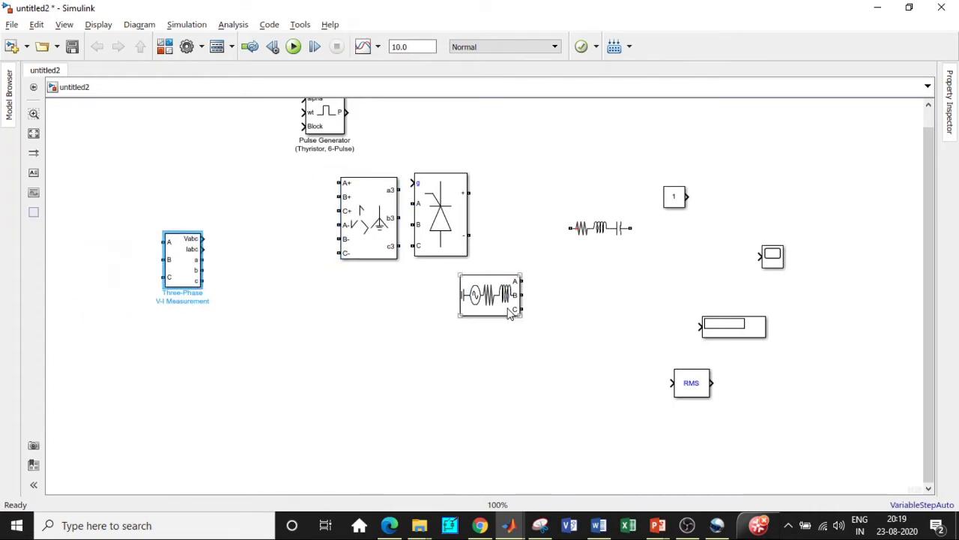
drag(491, 296, 113, 300)
drag(184, 270, 220, 226)
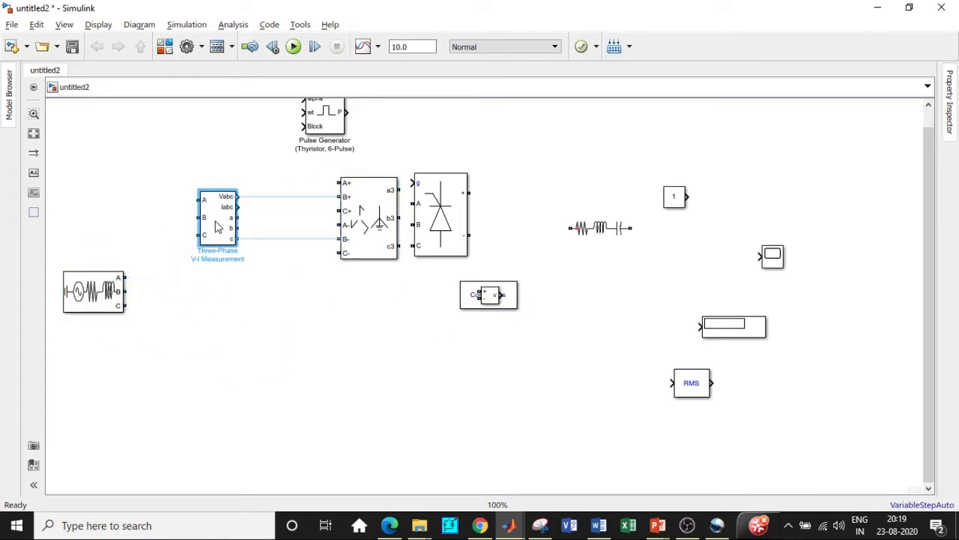
drag(107, 290, 110, 233)
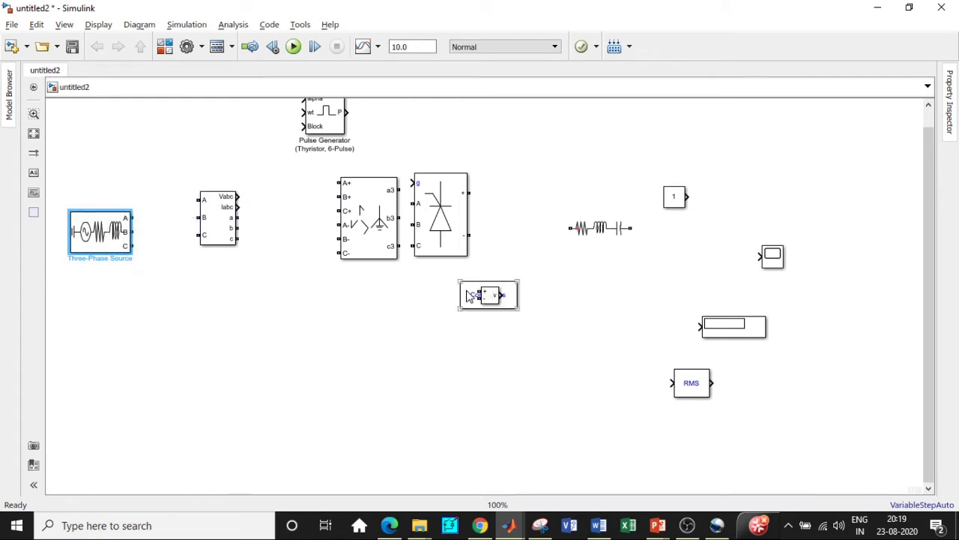
- Place powergui at top-left, Voltage Measurement at right, and adjust the RLC branch and transformer
drag(467, 295, 118, 128)
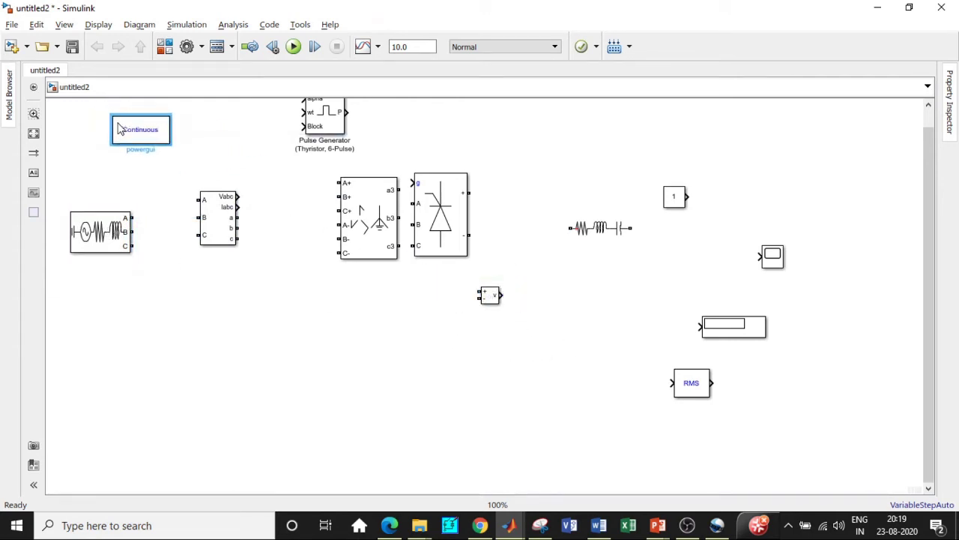
drag(321, 124, 322, 129)
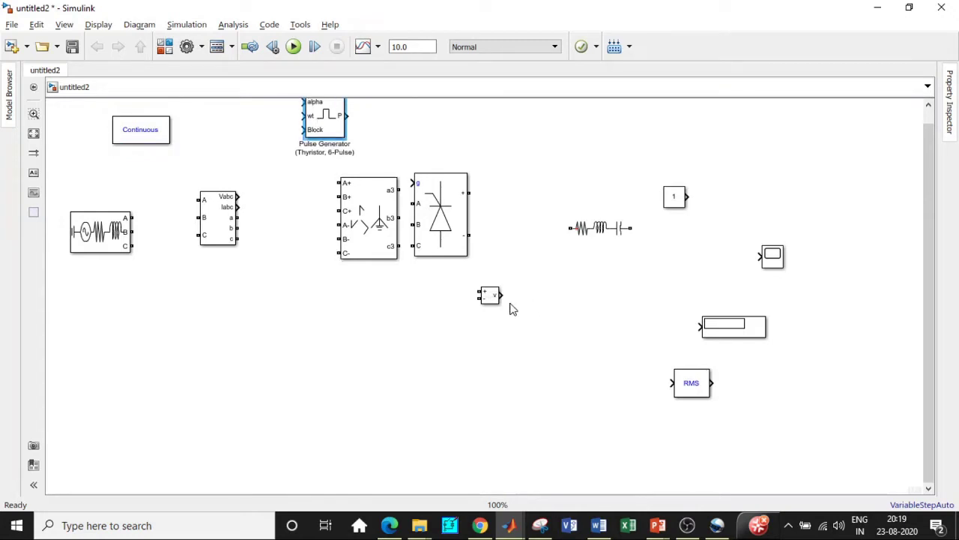
drag(493, 296, 691, 285)
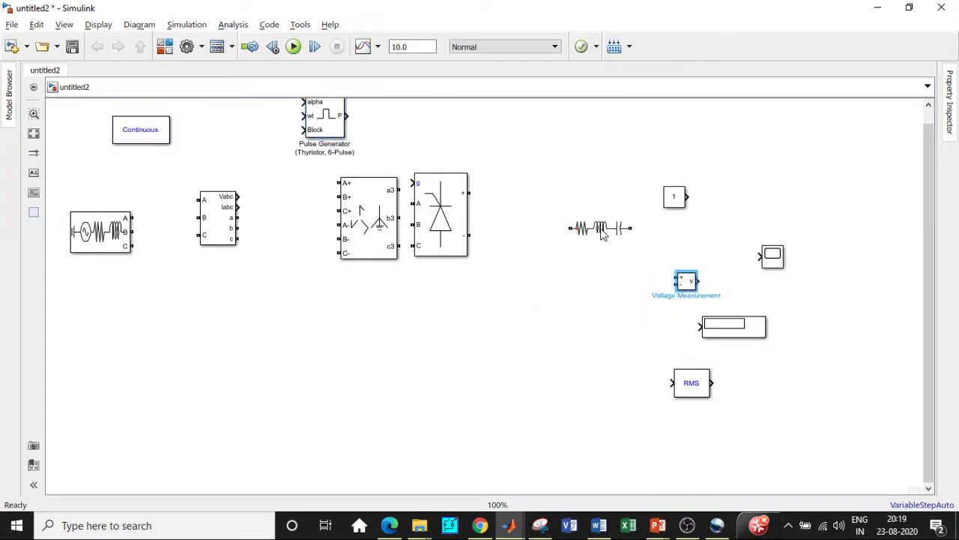
drag(603, 234, 583, 186)
drag(375, 221, 374, 217)
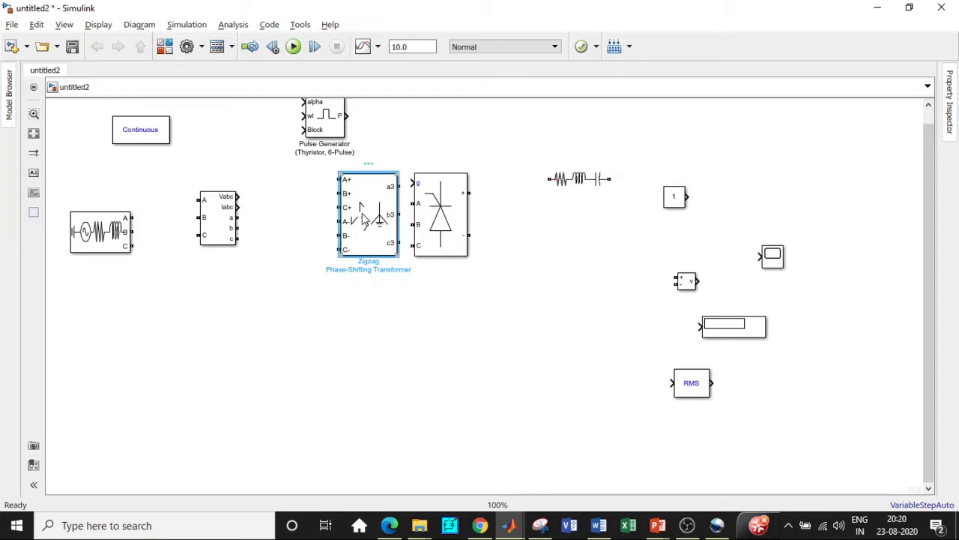
- Change the zigzag transformer's nominal power and frequency from 100e6/60 Hz to [50e3 50] and confirm
double_click(363, 219)
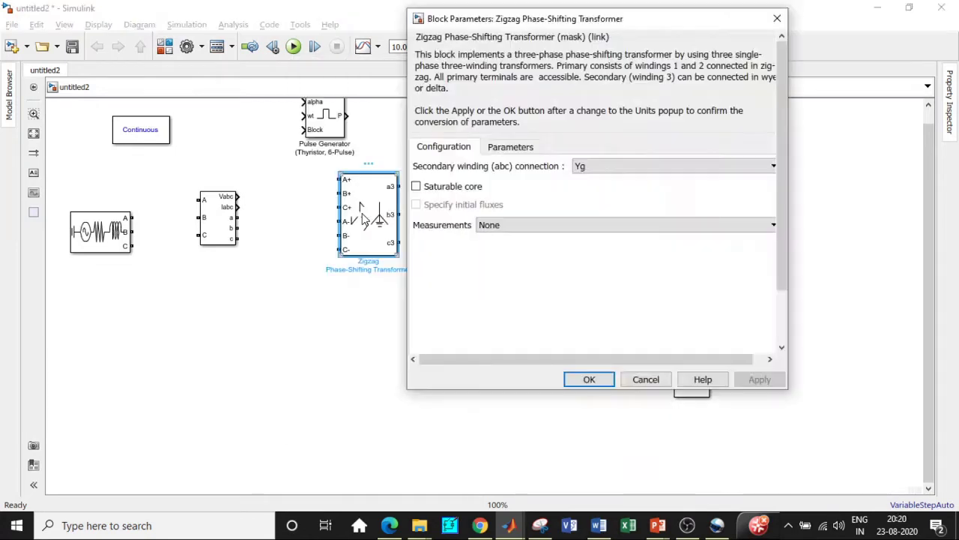
click(513, 146)
triple_click(633, 188)
double_click(633, 189)
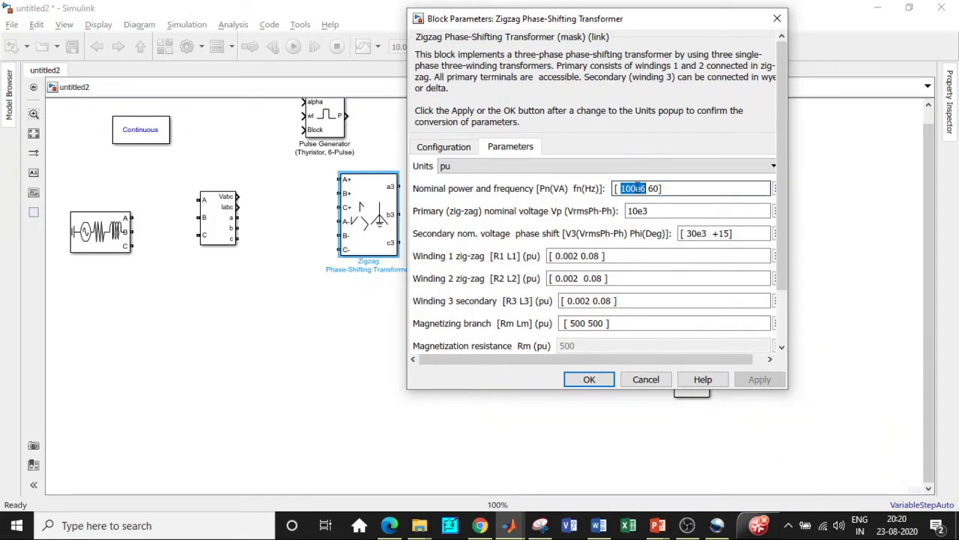
text(50)
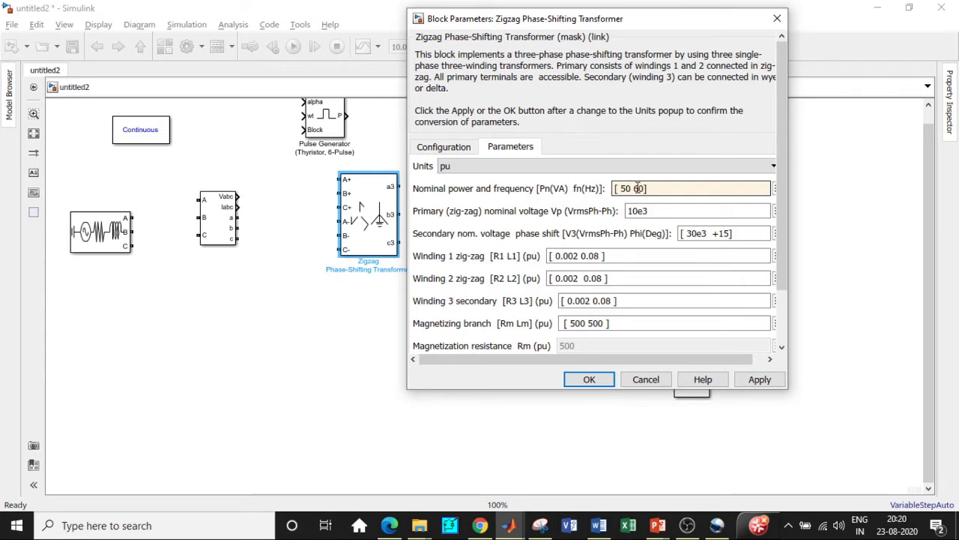
text(e3)
triple_click(681, 189)
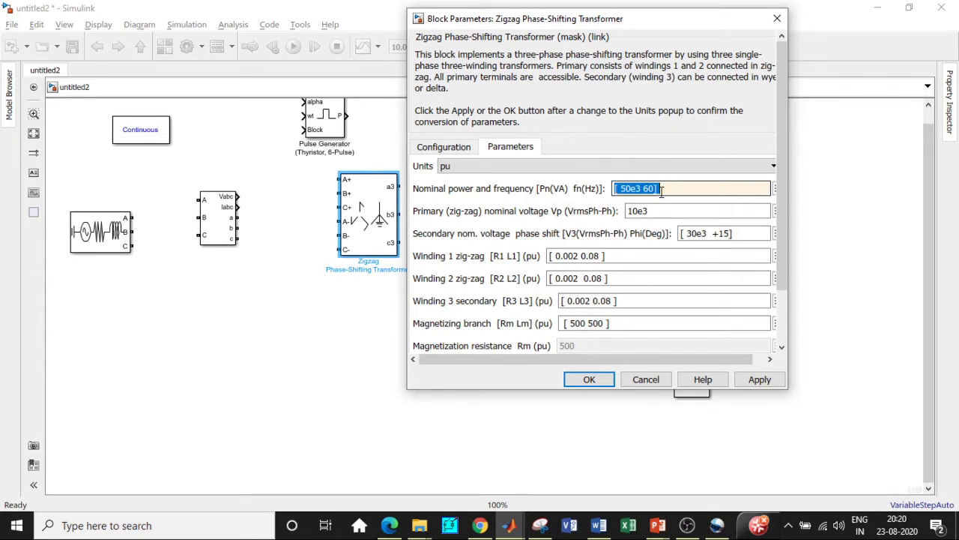
click(649, 190)
key(BackSpace)
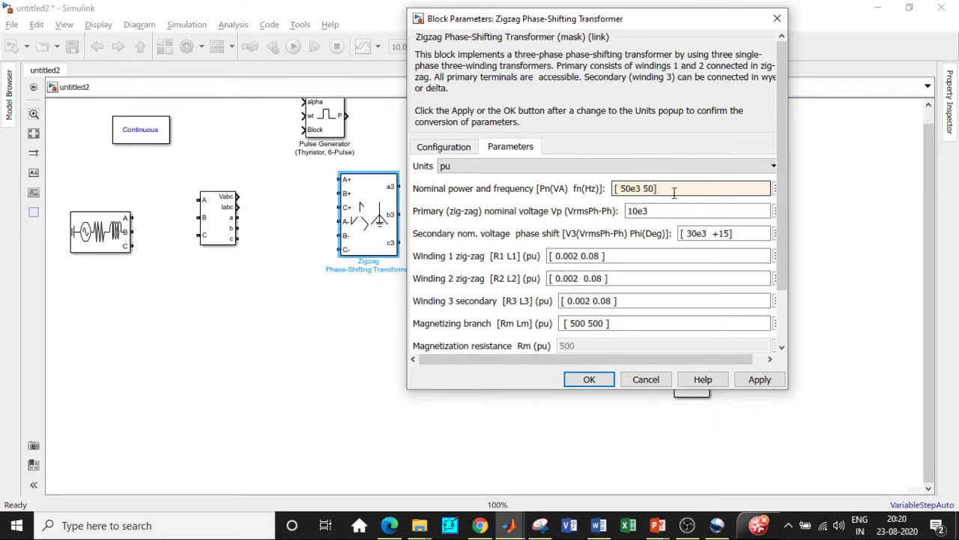
key(ctrl+a)
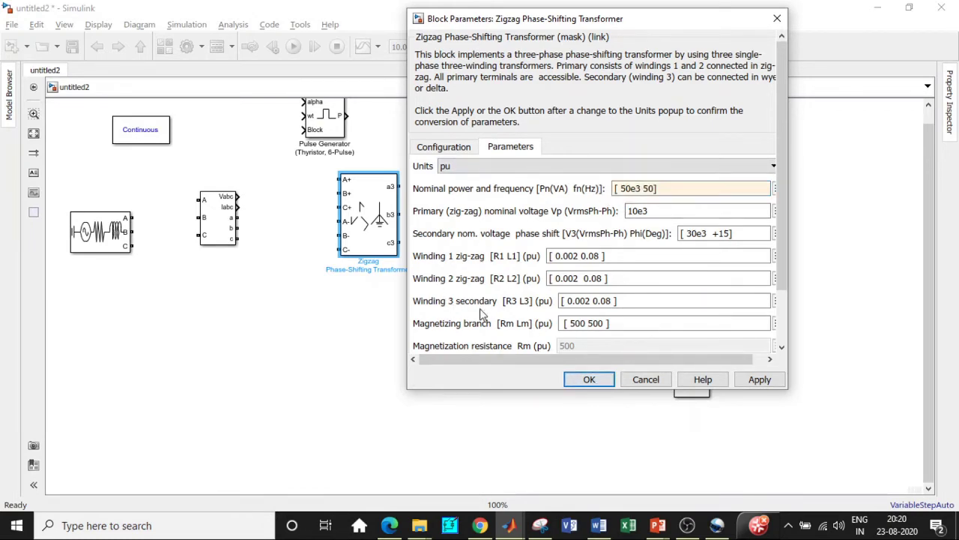
key(Return)
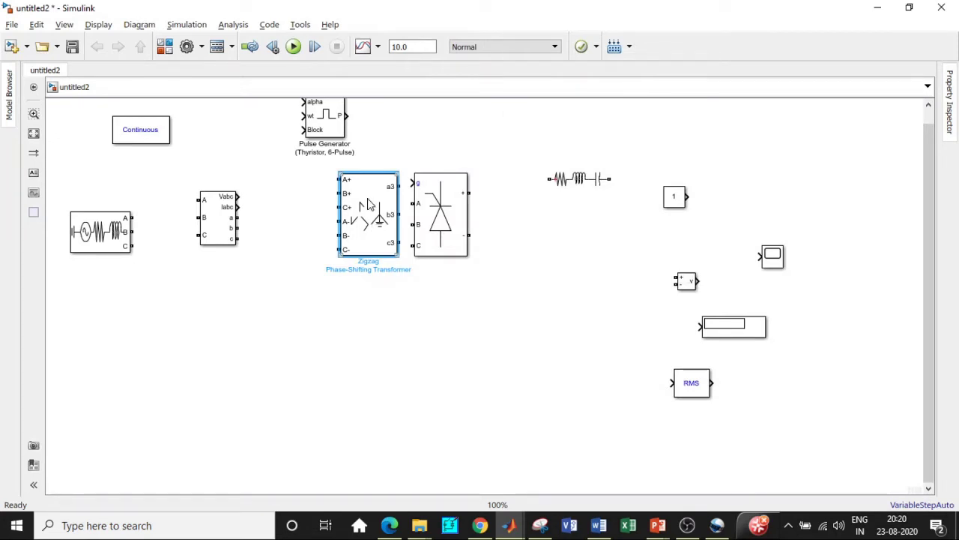
- Shift the Pulse Generator slightly and open then close the zigzag transformer's parameters unchanged
drag(328, 113, 314, 127)
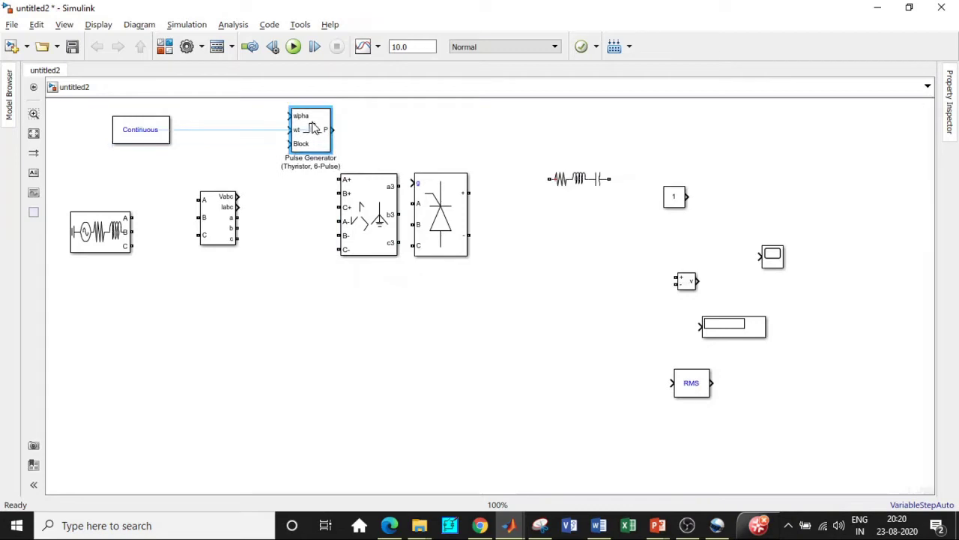
double_click(358, 214)
click(770, 24)
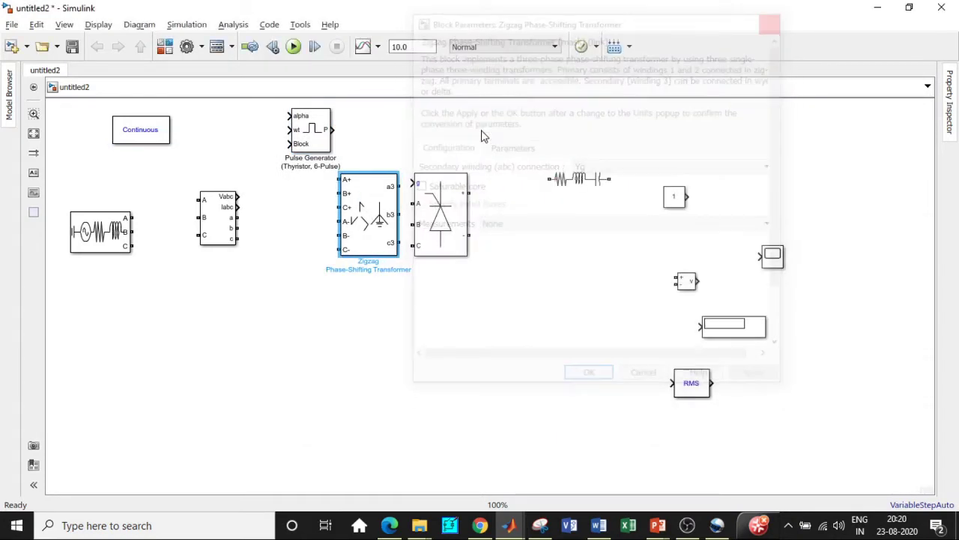
- Ctrl+drag the zigzag transformer downward to create five copies in a column
drag(389, 237, 378, 400)
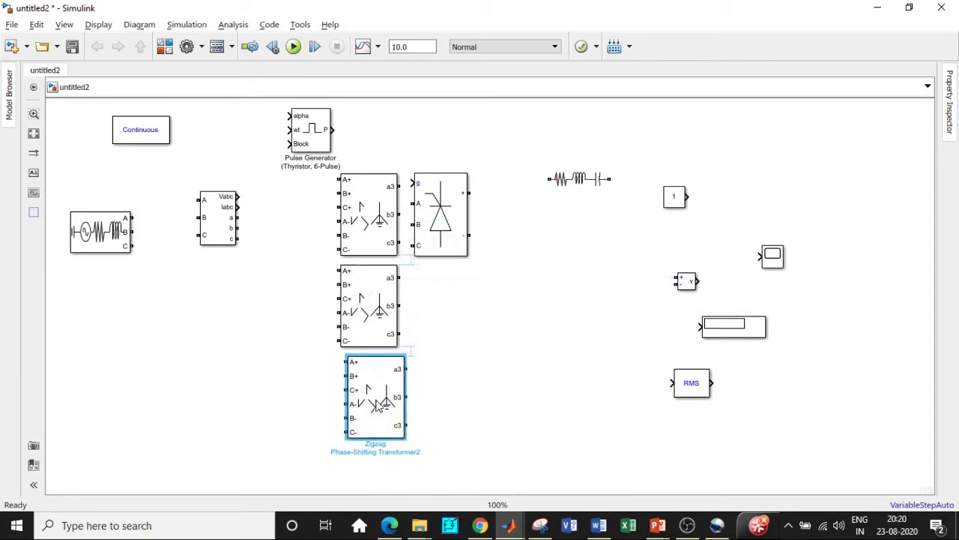
scroll(781, 271, down, 4)
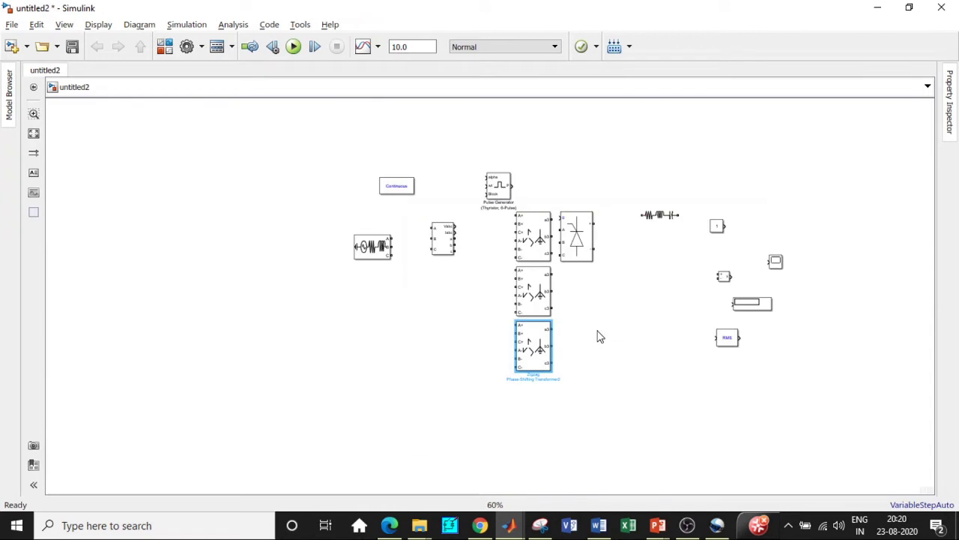
drag(542, 347, 541, 396)
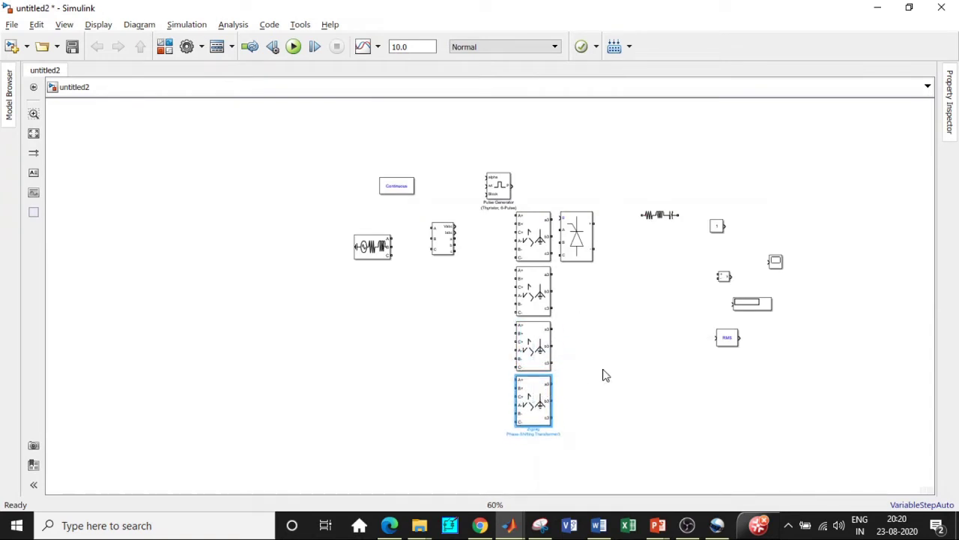
drag(537, 347, 559, 481)
scroll(638, 364, down, 1)
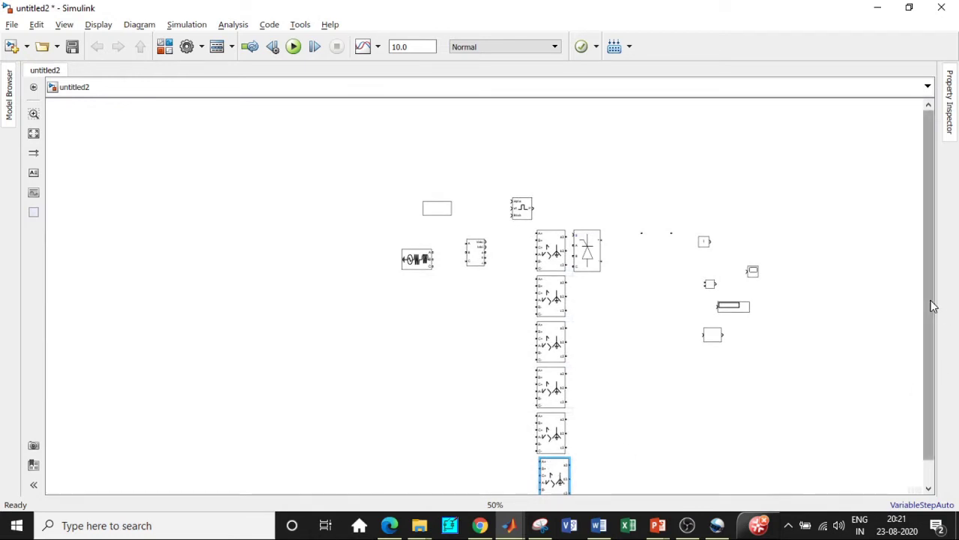
drag(932, 304, 932, 360)
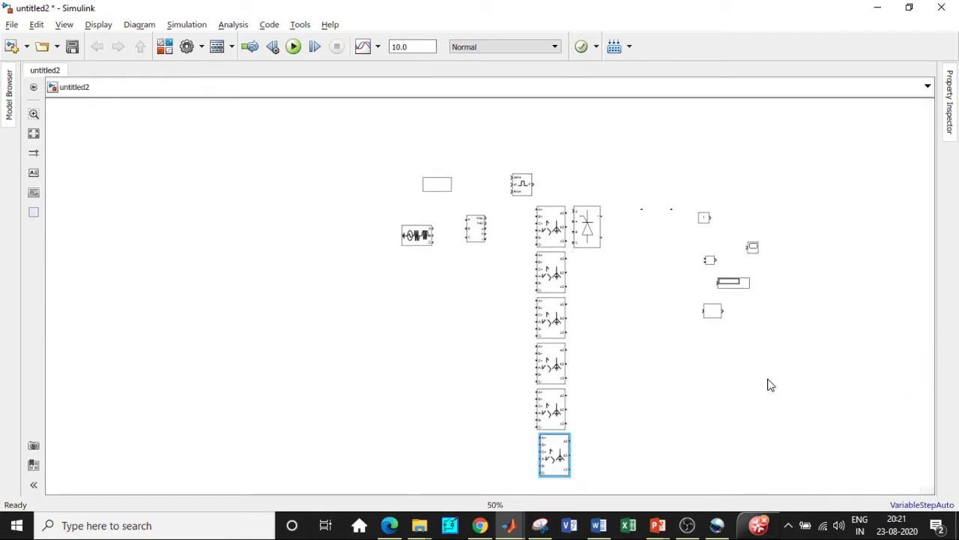
scroll(771, 385, up, 1)
scroll(934, 296, down, 1)
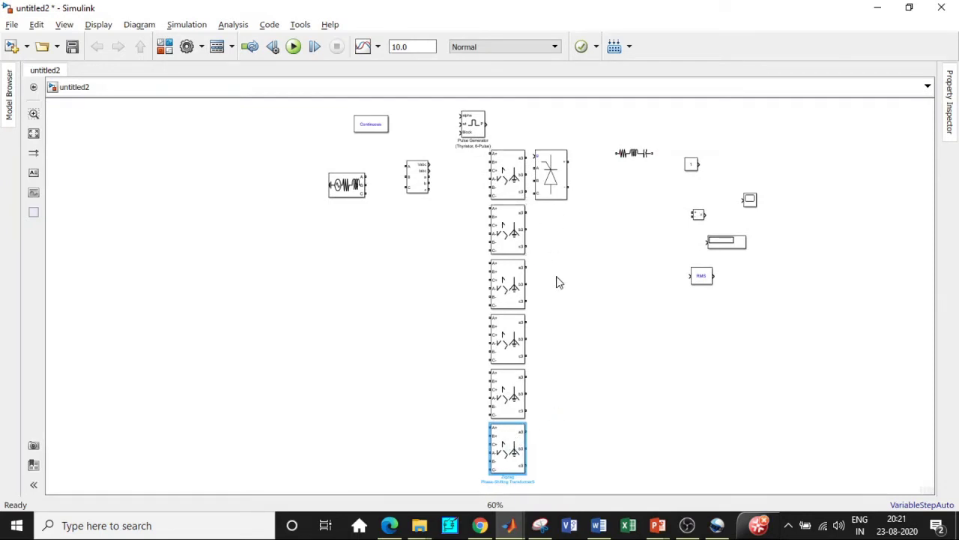
scroll(639, 280, up, 2)
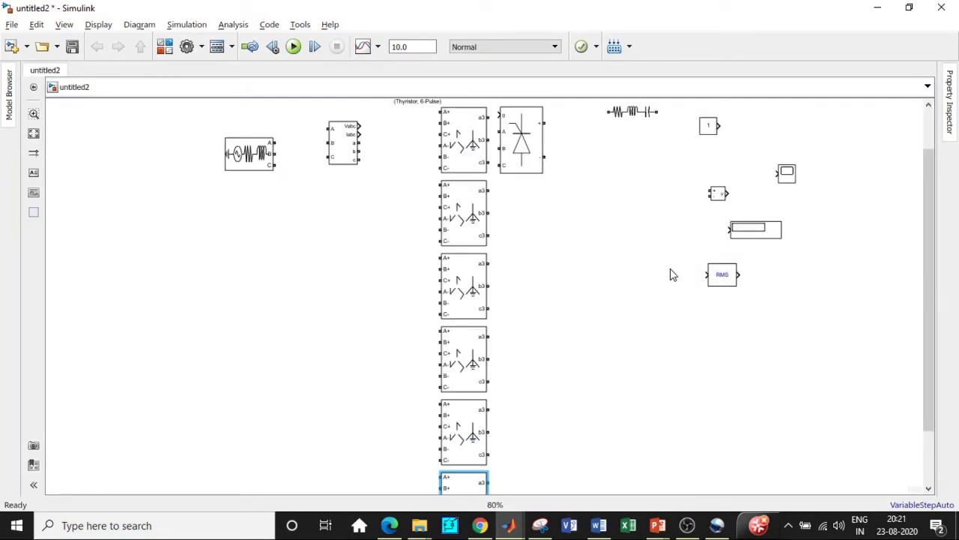
- Duplicate the Universal Bridge five times, stacking each copy below the previous one beside the transformers
click(514, 135)
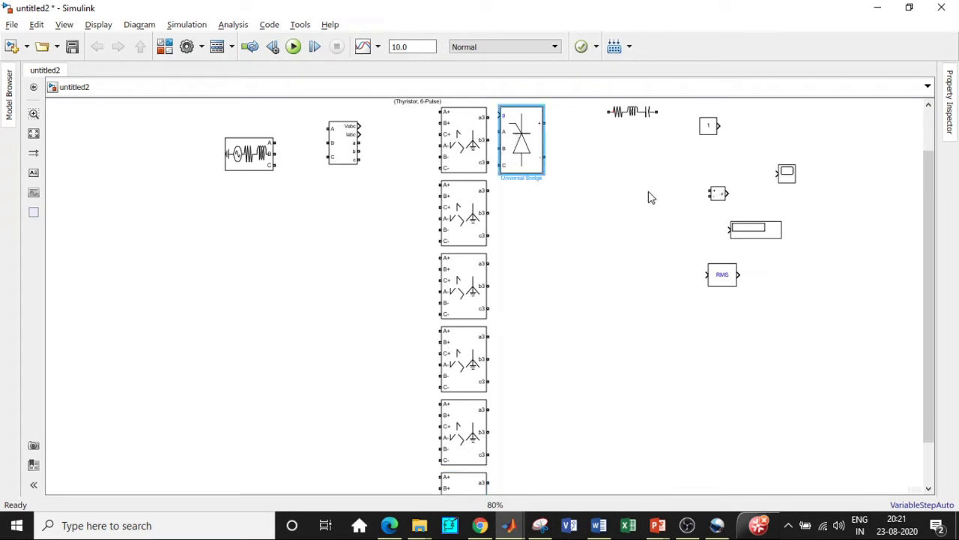
drag(521, 138, 536, 358)
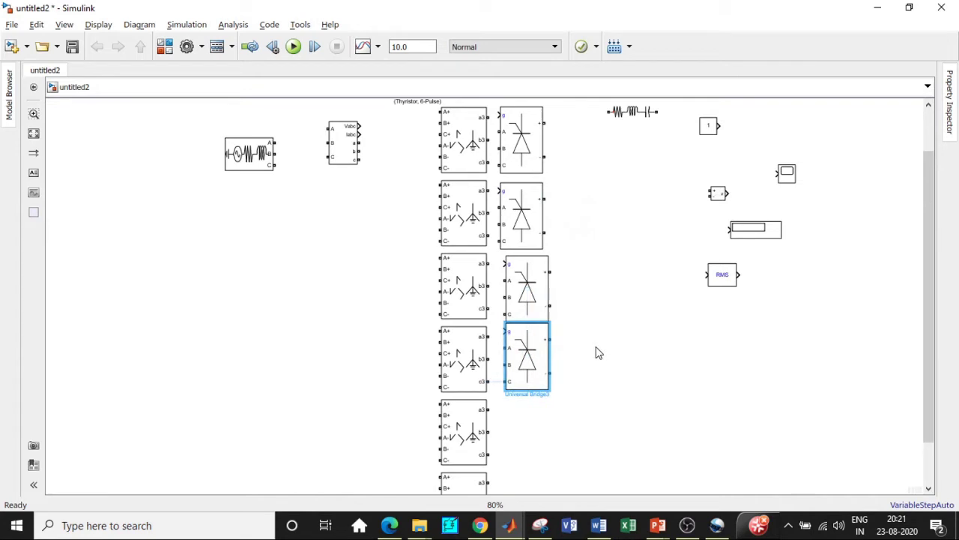
scroll(641, 307, down, 1)
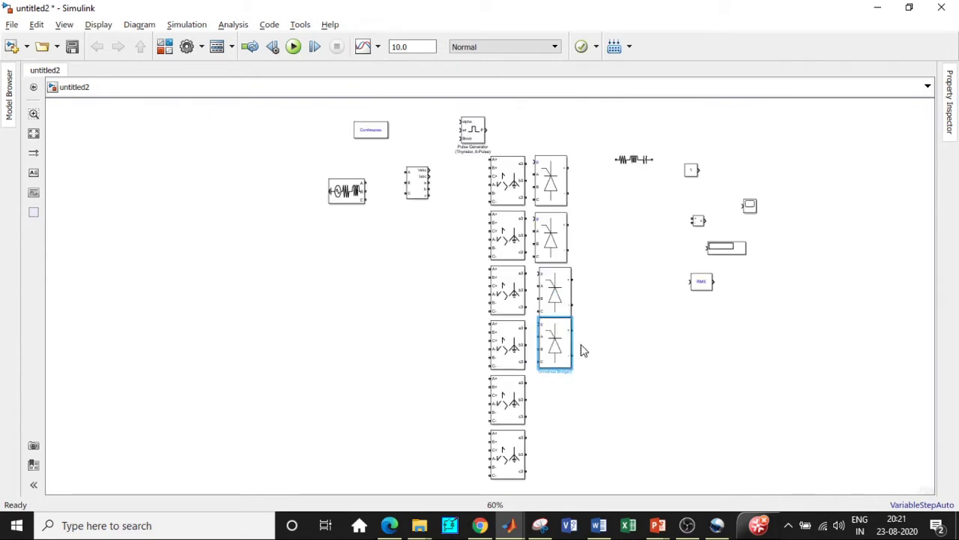
drag(556, 341, 552, 400)
key(ctrl+v)
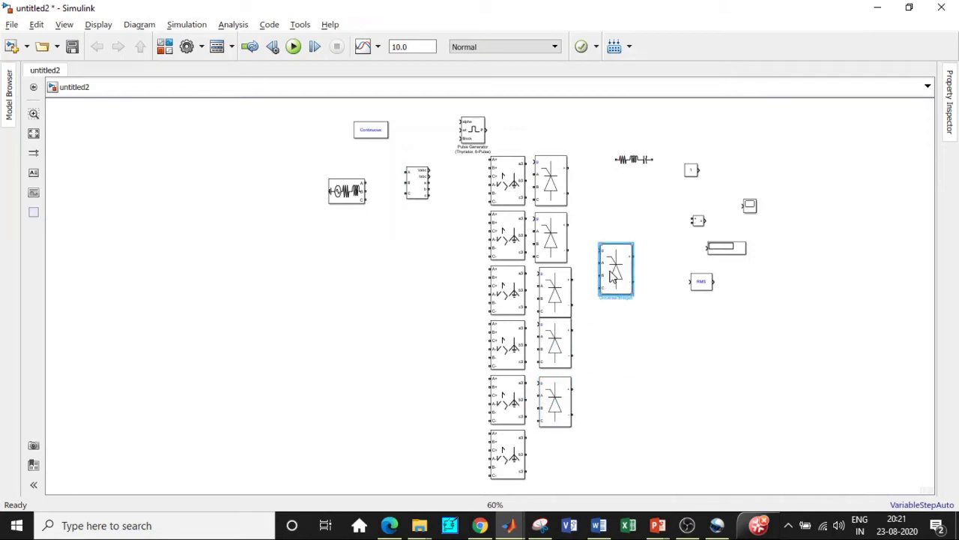
drag(613, 276, 549, 464)
click(656, 389)
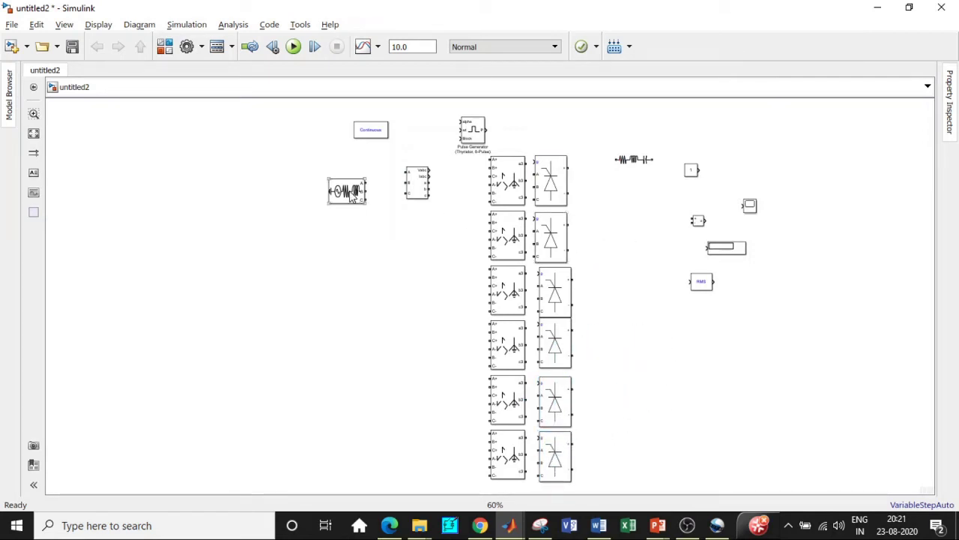
- Place the V-I Measurement block beside the Three-Phase Source and wire the source's A, B, C outputs to it
drag(353, 197, 233, 266)
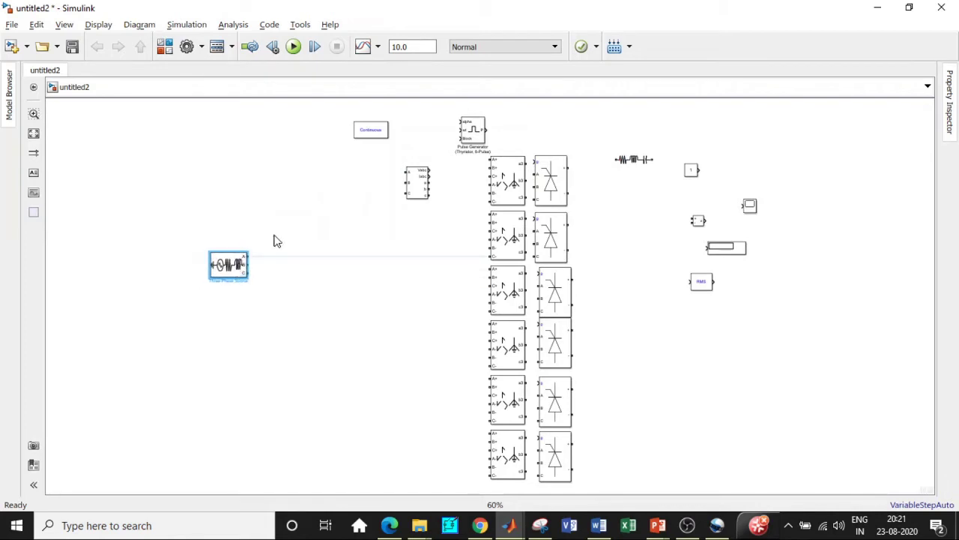
drag(417, 185, 295, 265)
click(378, 201)
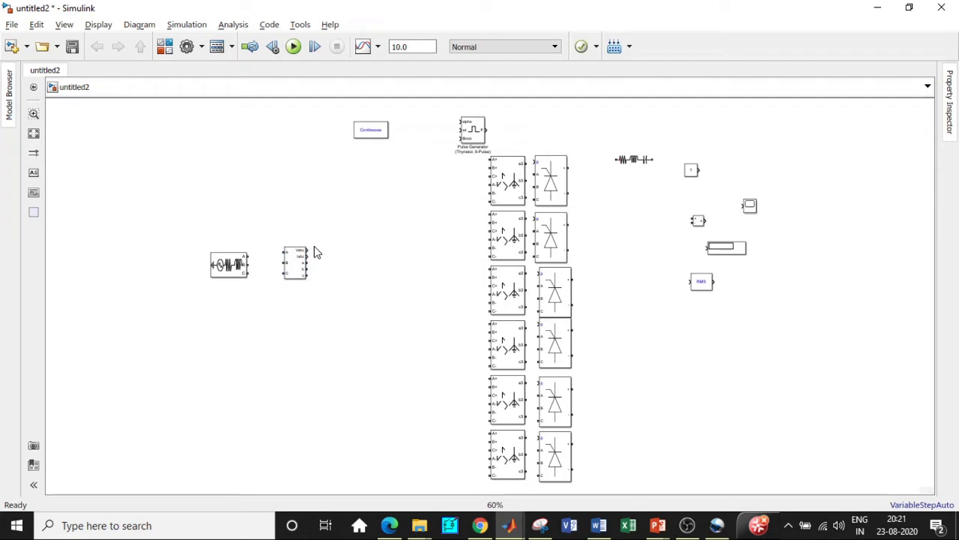
click(243, 263)
drag(248, 257, 285, 274)
- Set the V-I Measurement's Current measurement to 'no' and reopen the Library Browser
double_click(295, 264)
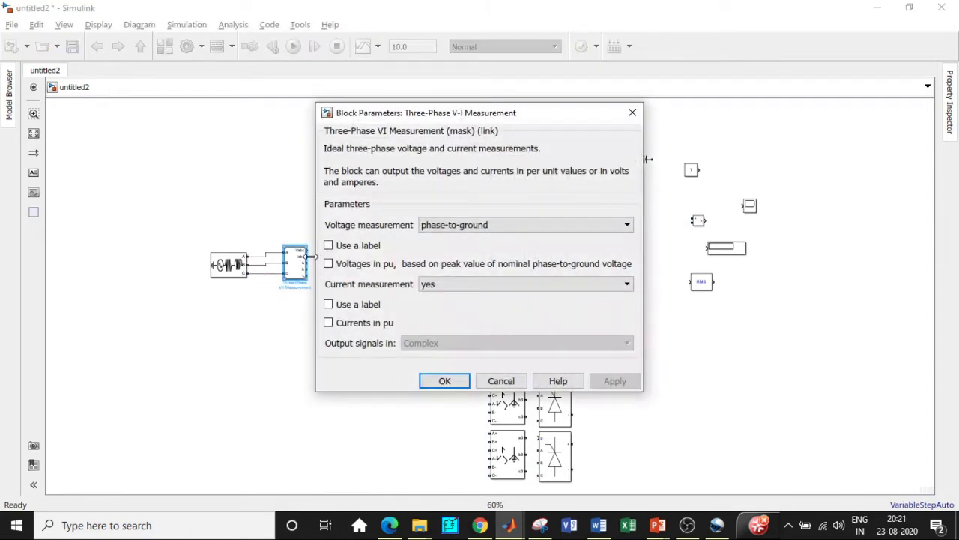
click(443, 288)
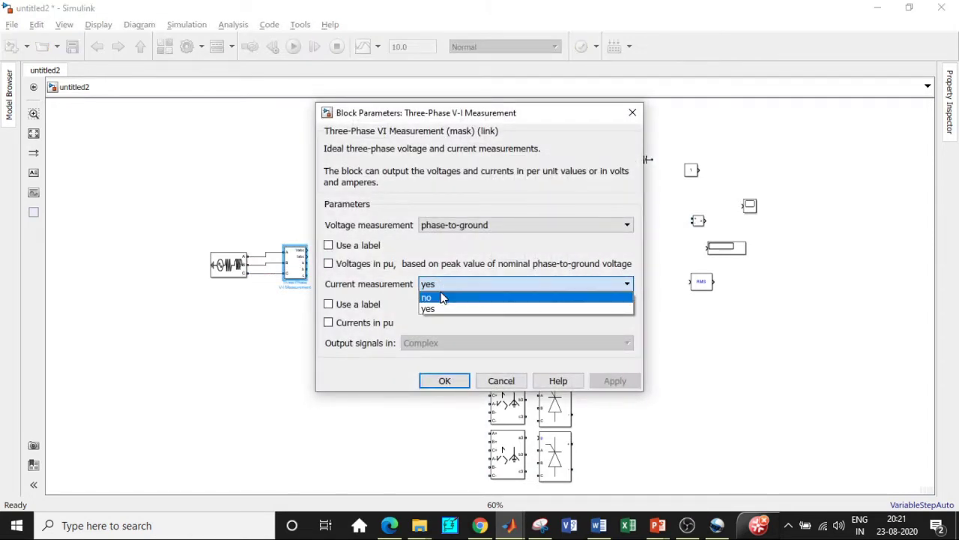
click(439, 296)
click(444, 345)
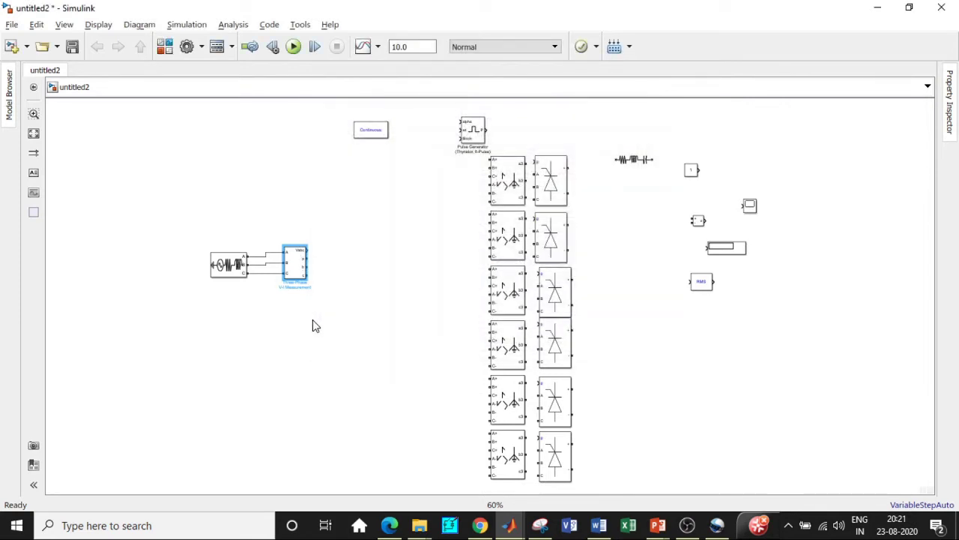
click(165, 46)
click(458, 48)
- Find 'PLL' in the library, add the PLL (3ph) block and place it above the V-I Measurement block
text(PLL)
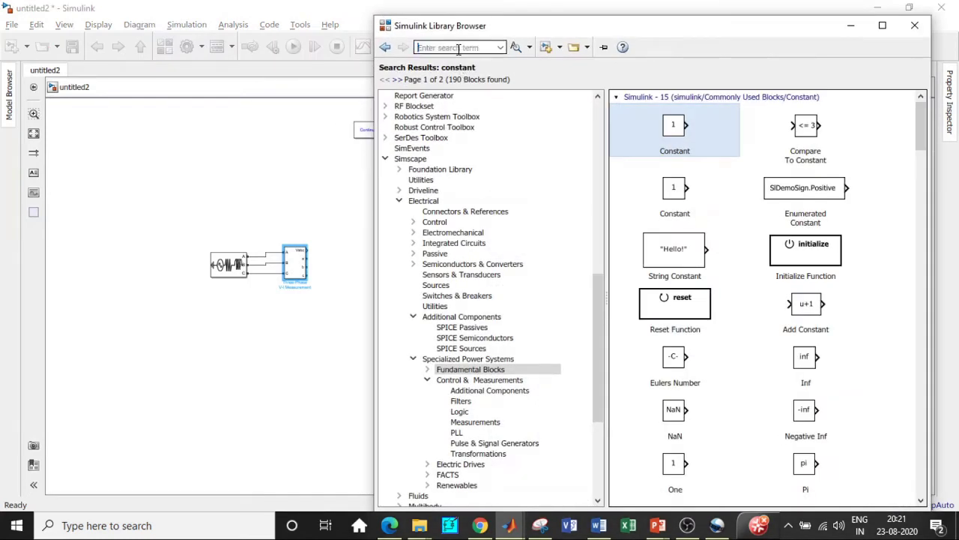
click(455, 47)
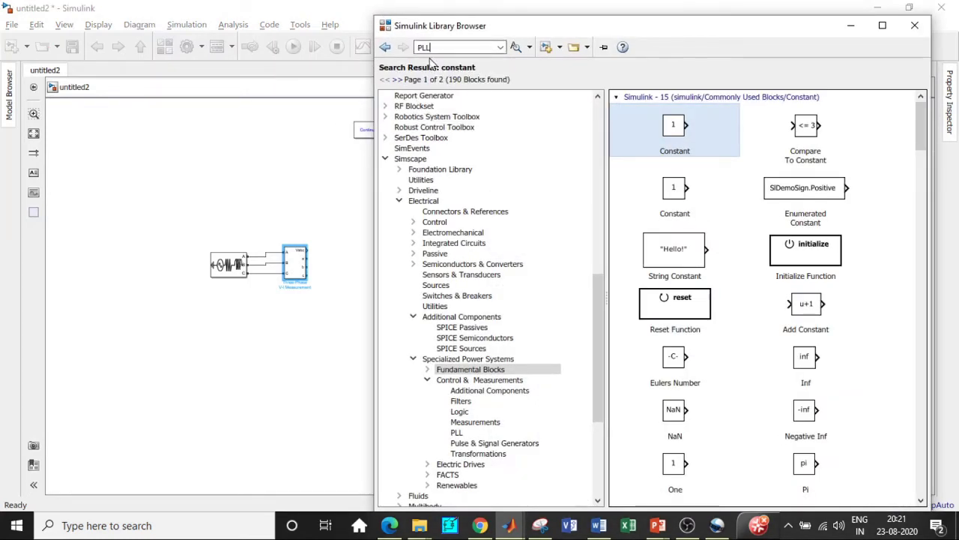
key(Return)
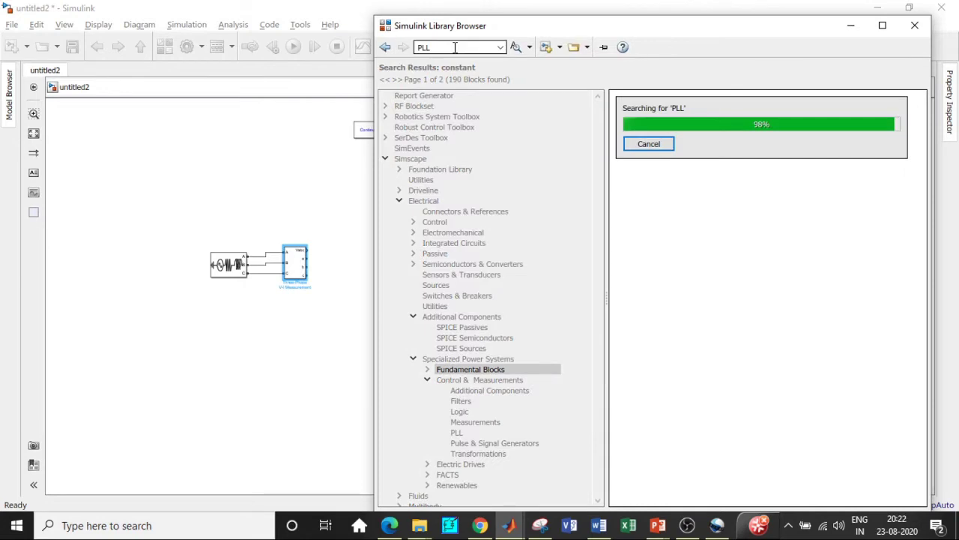
scroll(831, 183, down, 10)
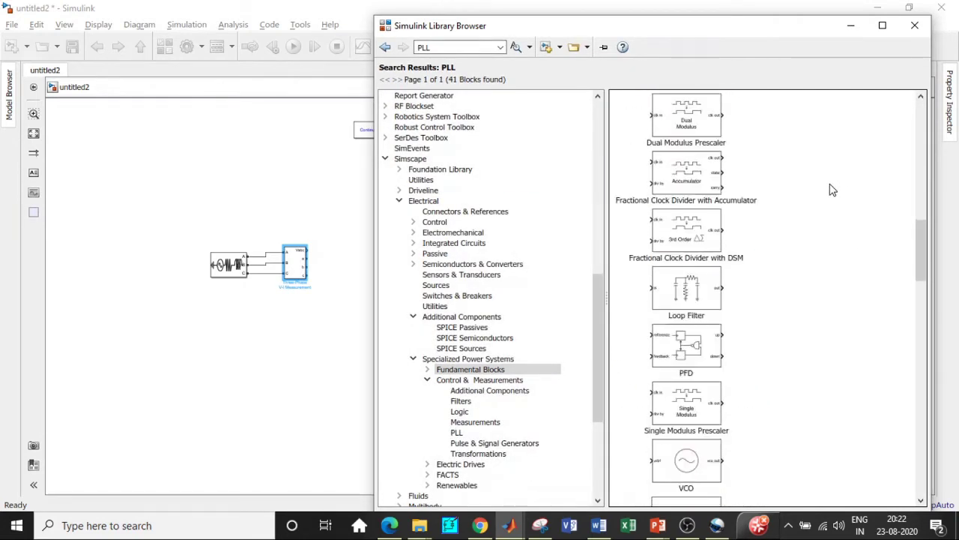
scroll(831, 189, down, 10)
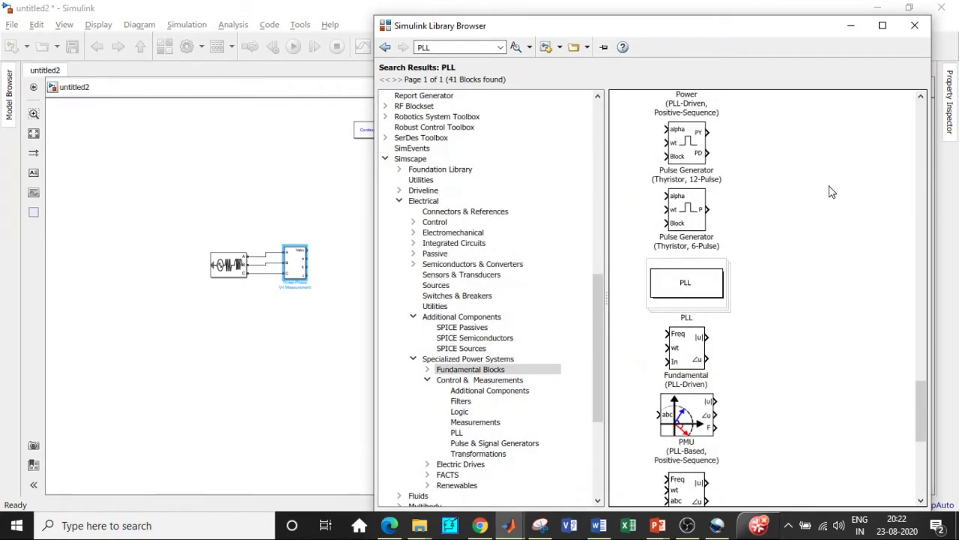
scroll(830, 192, down, 6)
click(700, 363)
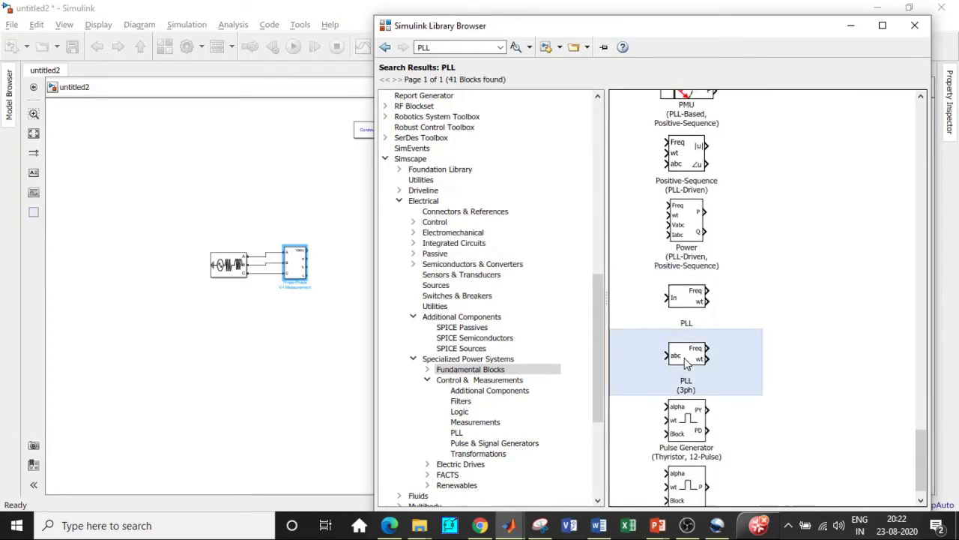
right_click(699, 355)
click(709, 368)
click(851, 25)
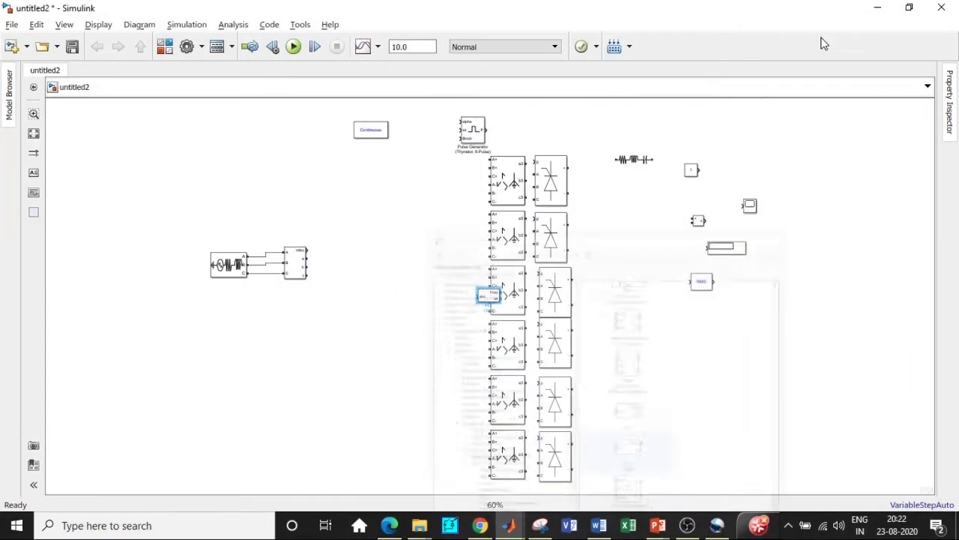
drag(485, 298, 286, 166)
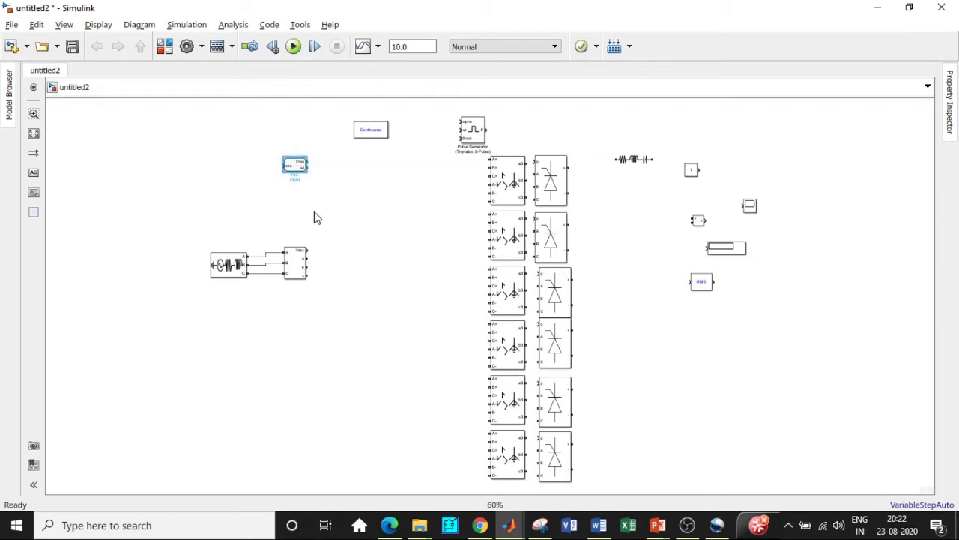
- Feed Vabc into the PLL, reposition the powergui and constant 1 blocks, and open the Three-Phase Source
mouse_move(308, 249)
mouse_down()
mouse_move(296, 195)
mouse_move(274, 163)
mouse_move(368, 160)
mouse_move(473, 129)
mouse_up()
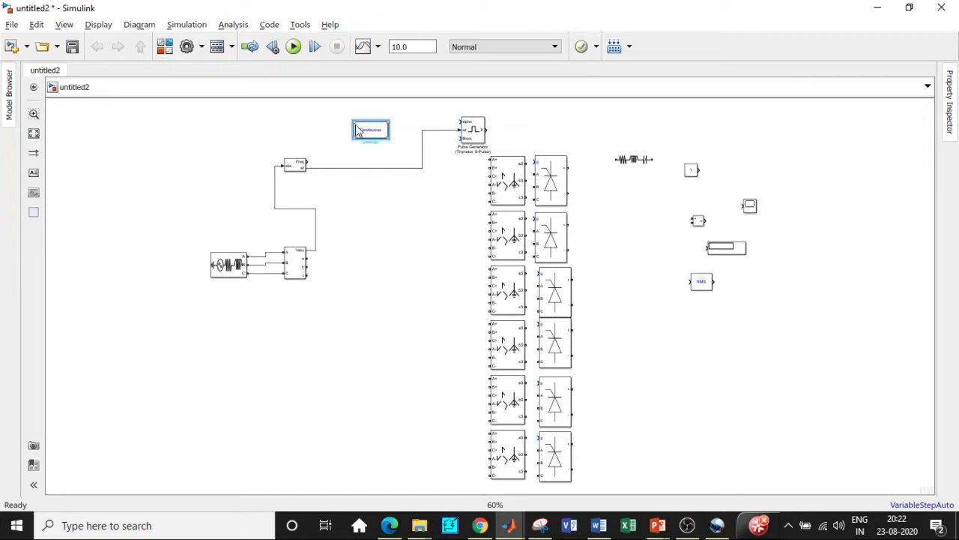
drag(369, 132, 332, 123)
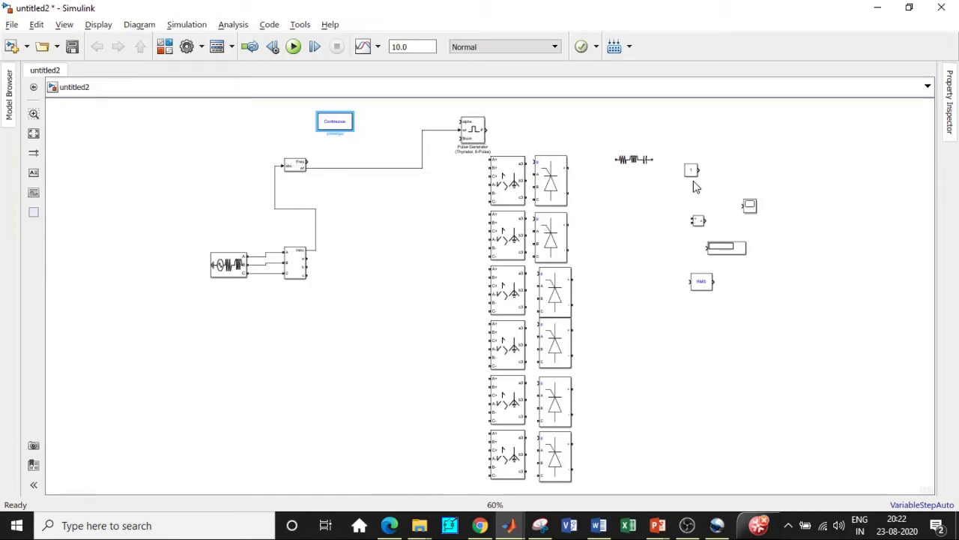
drag(691, 170, 447, 148)
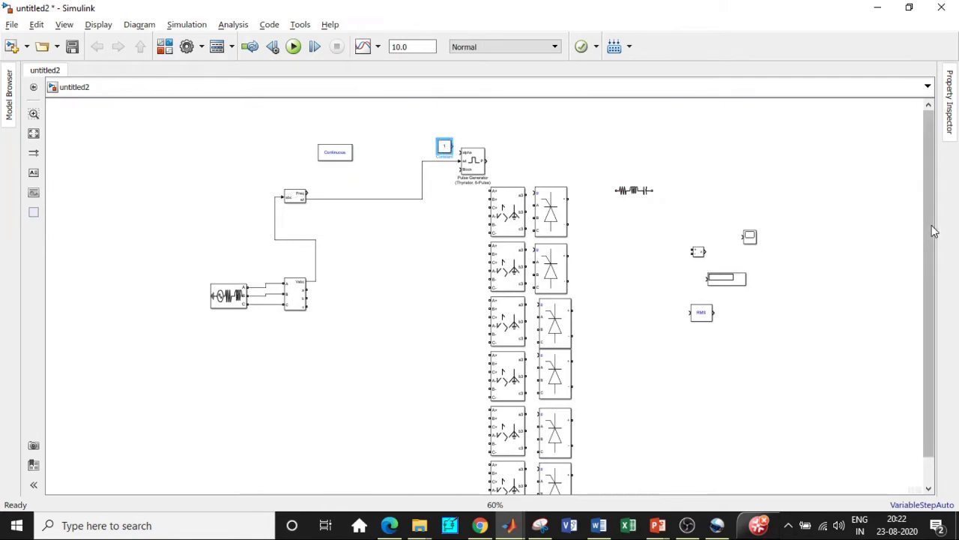
scroll(390, 240, down, 1)
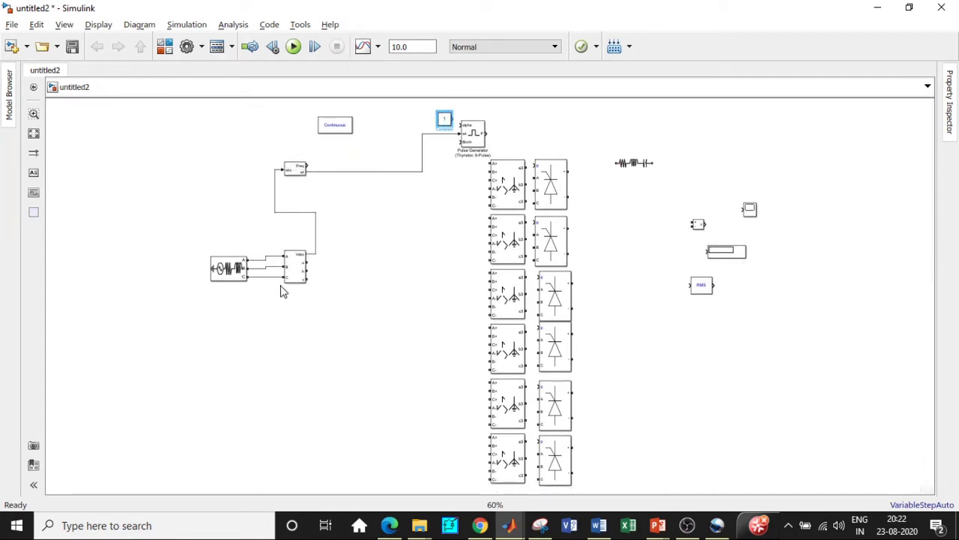
click(233, 275)
double_click(234, 275)
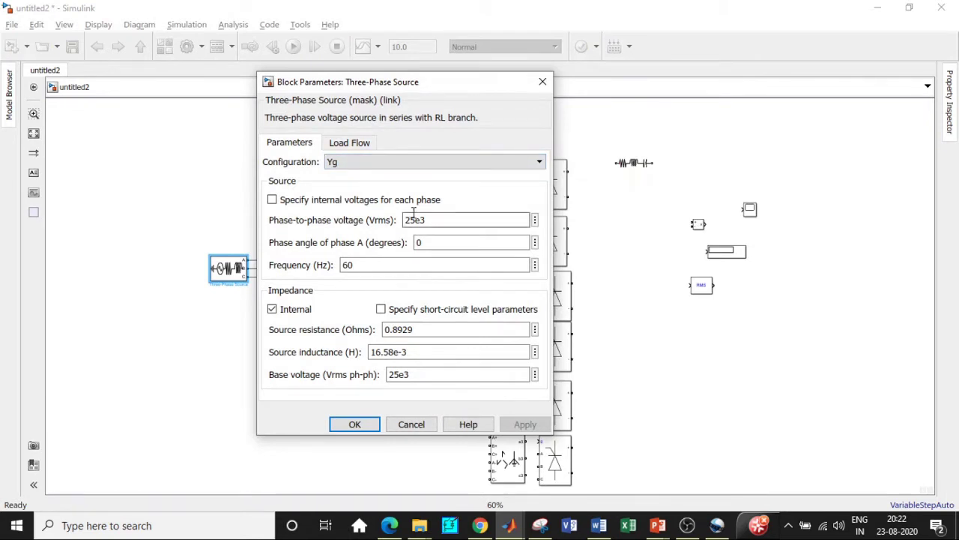
- Set the Three-Phase Source to 254.05 V phase-to-phase and 50 Hz frequency
double_click(442, 220)
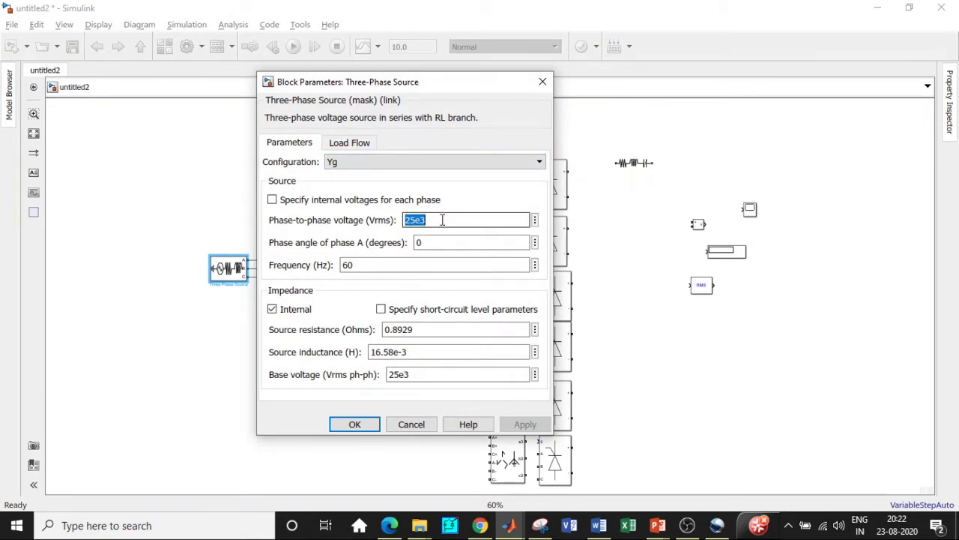
text(2)
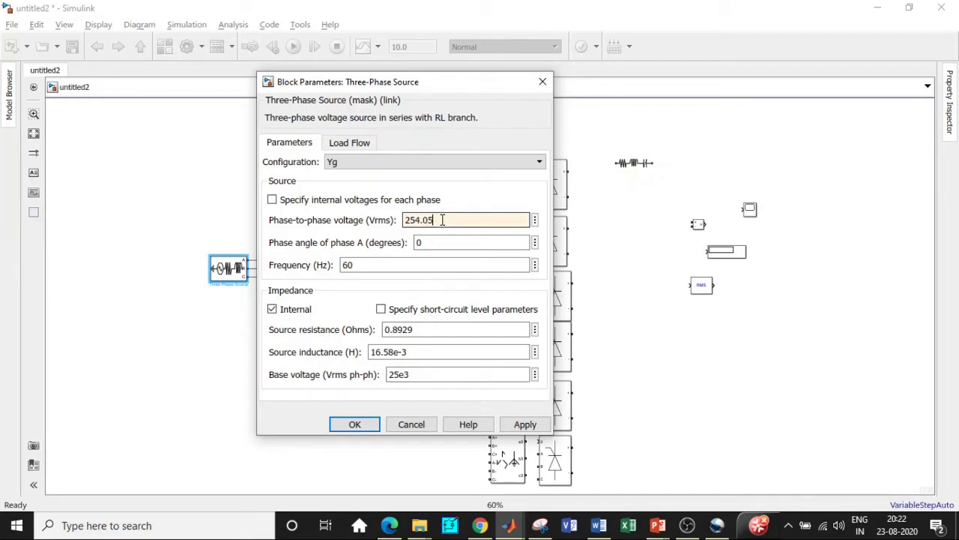
double_click(371, 263)
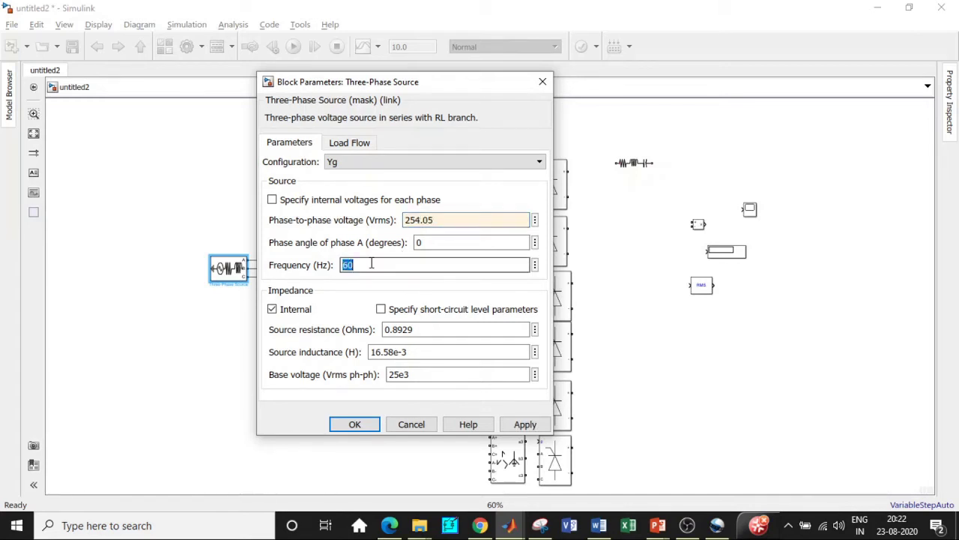
text(5)
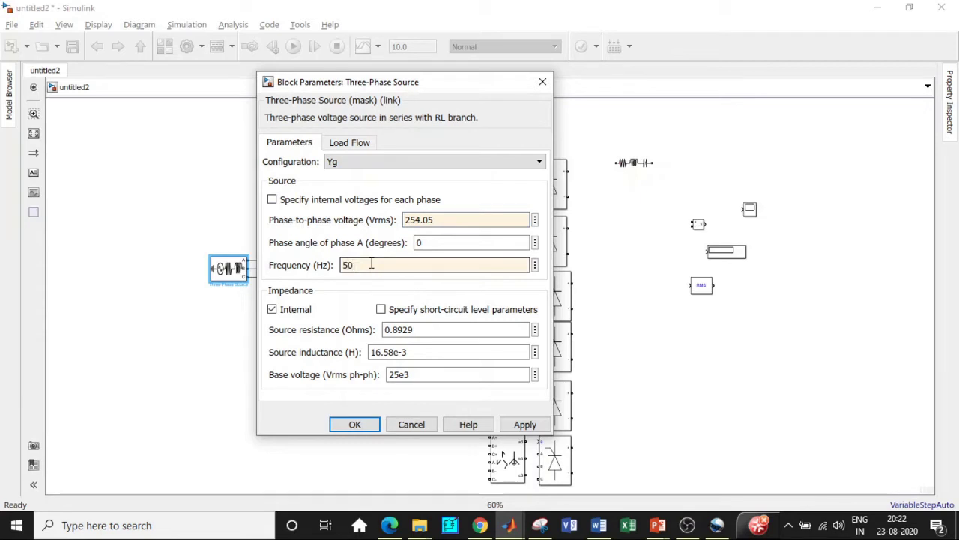
click(354, 424)
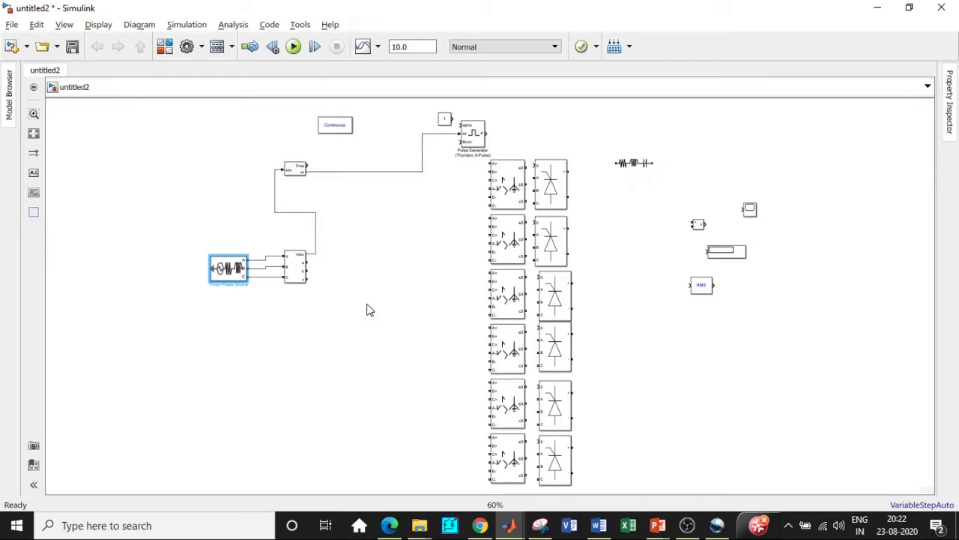
- Short the A-, B- and C- terminals of each zigzag transformer together with wires
click(484, 196)
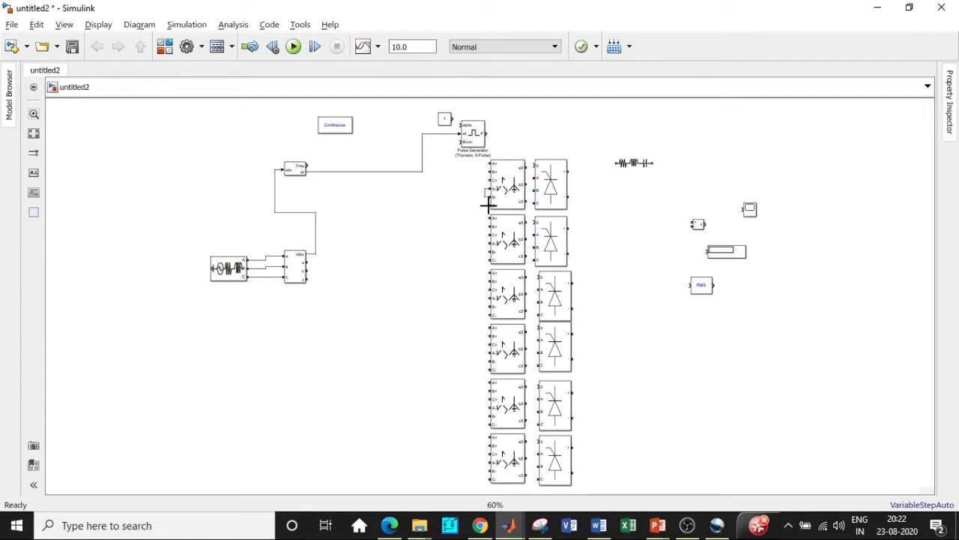
drag(488, 202, 486, 196)
scroll(484, 196, up, 5)
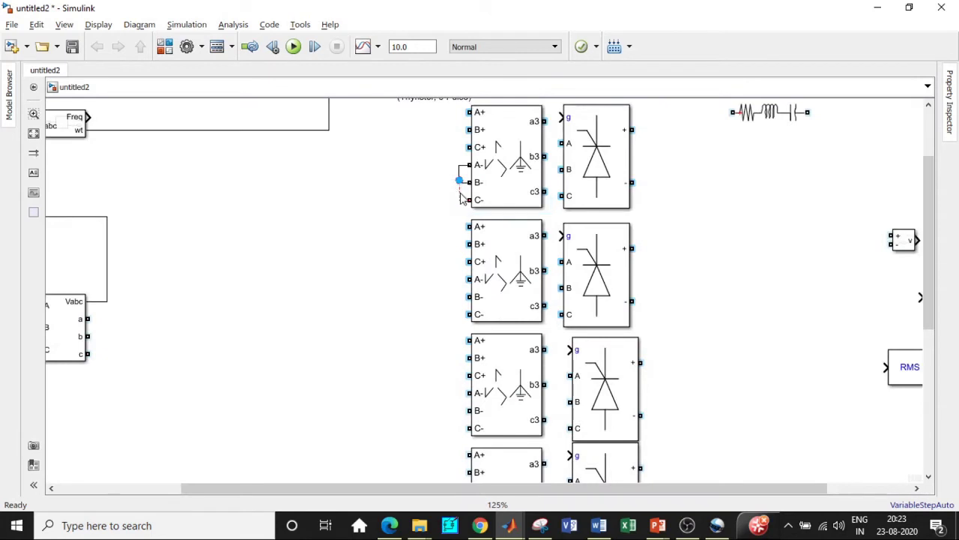
drag(462, 198, 460, 182)
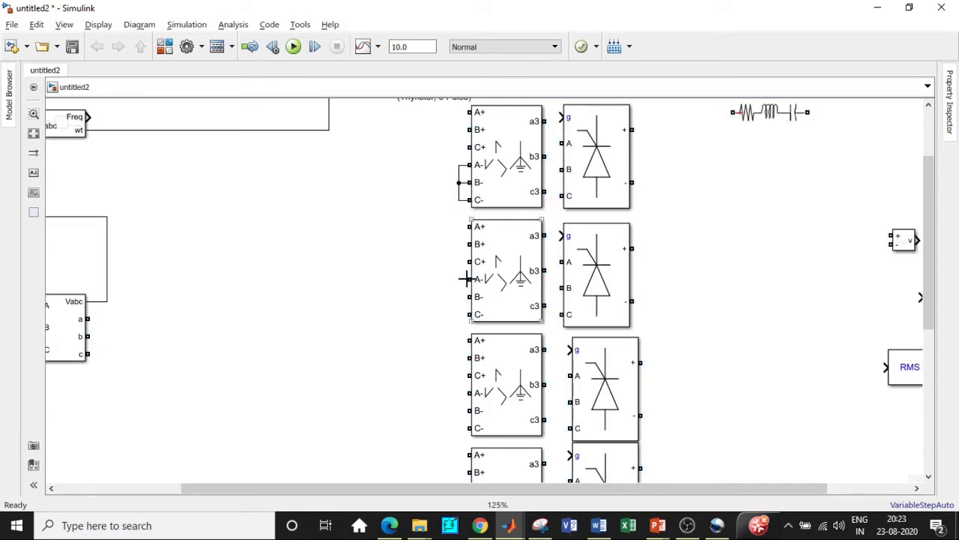
mouse_move(465, 279)
mouse_down()
mouse_move(460, 304)
mouse_move(469, 314)
mouse_move(458, 297)
mouse_up()
scroll(709, 278, down, 2)
drag(928, 269, 926, 192)
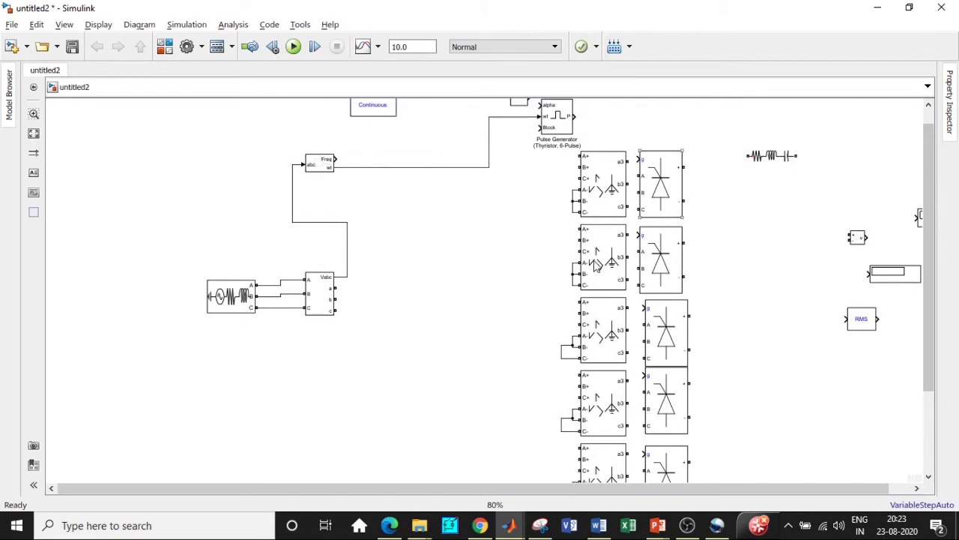
- Wire the top transformer's A+, B+, C+ inputs to measured phases a, b, c
drag(578, 156, 337, 288)
drag(581, 167, 336, 299)
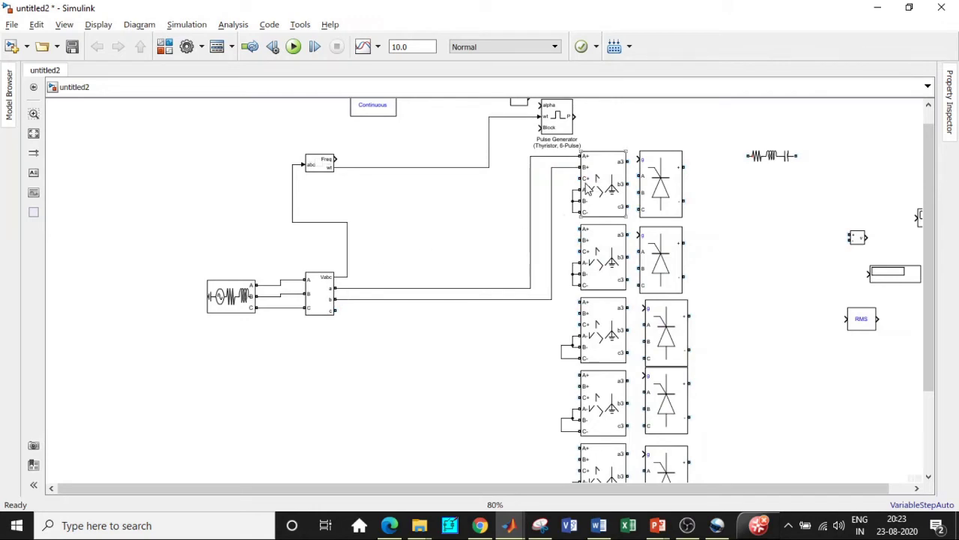
drag(582, 177, 333, 316)
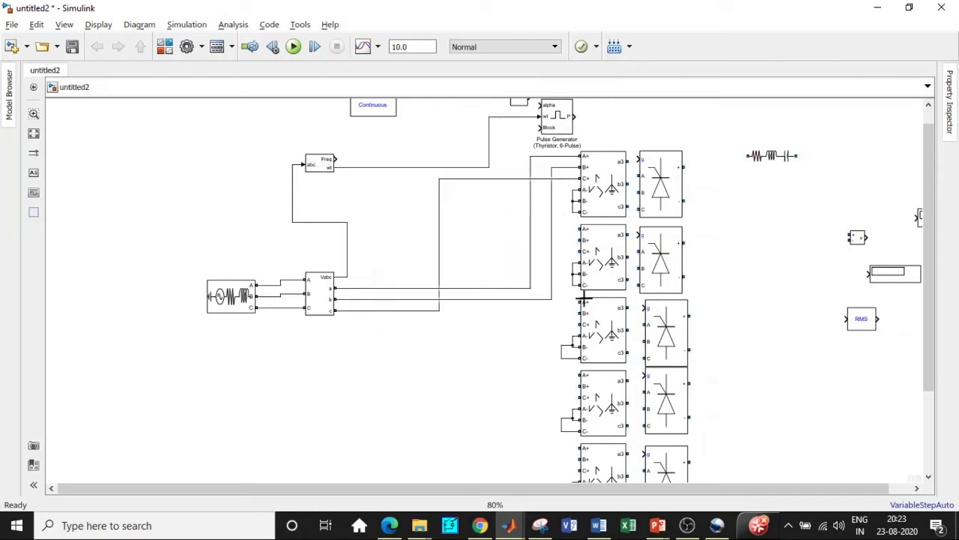
- Wire the second converter block's inputs to the supply lines, rerouting the existing wire
drag(578, 229, 550, 157)
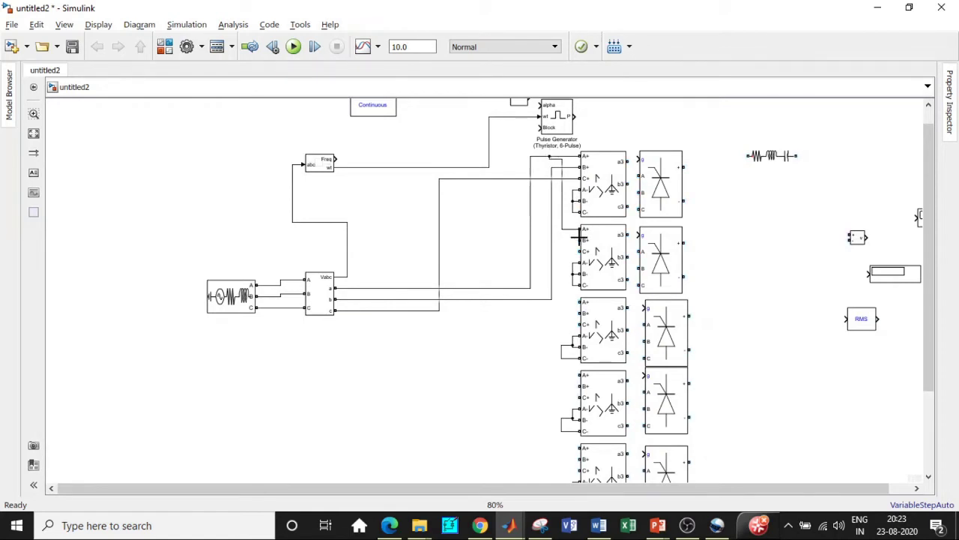
drag(556, 200, 557, 168)
drag(575, 200, 568, 177)
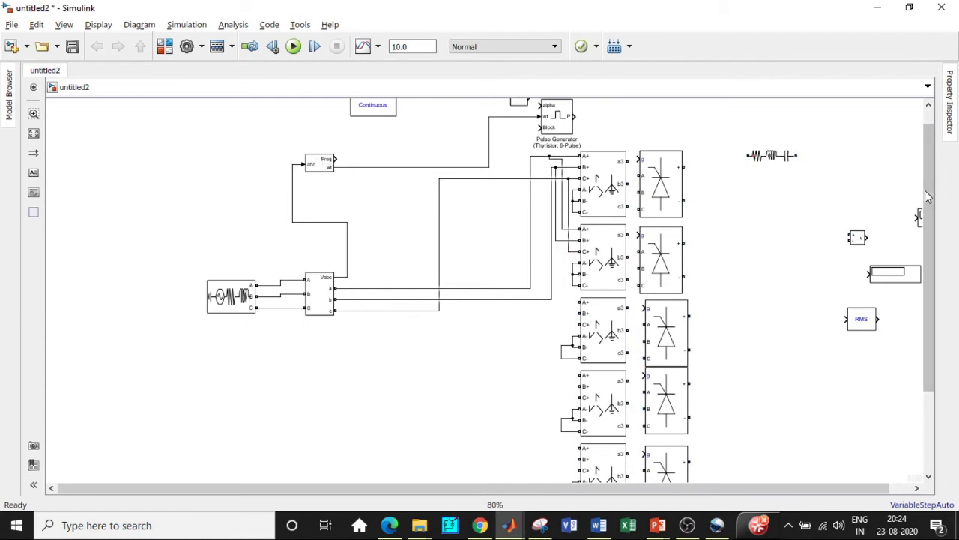
- Wire the third converter's A+, B+, C+ inputs to the Vabc a, b, c lines
scroll(924, 290, down, 3)
scroll(939, 260, up, 2)
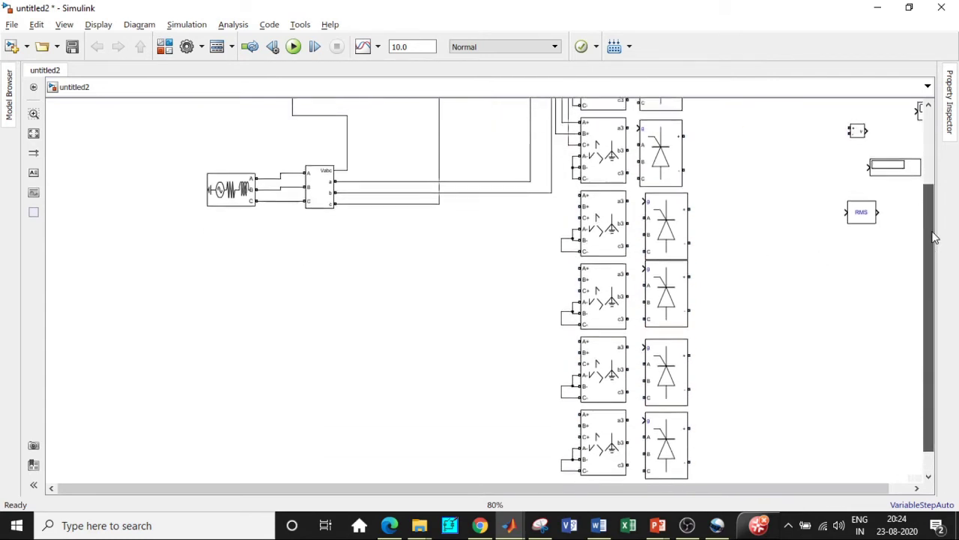
drag(579, 256, 557, 189)
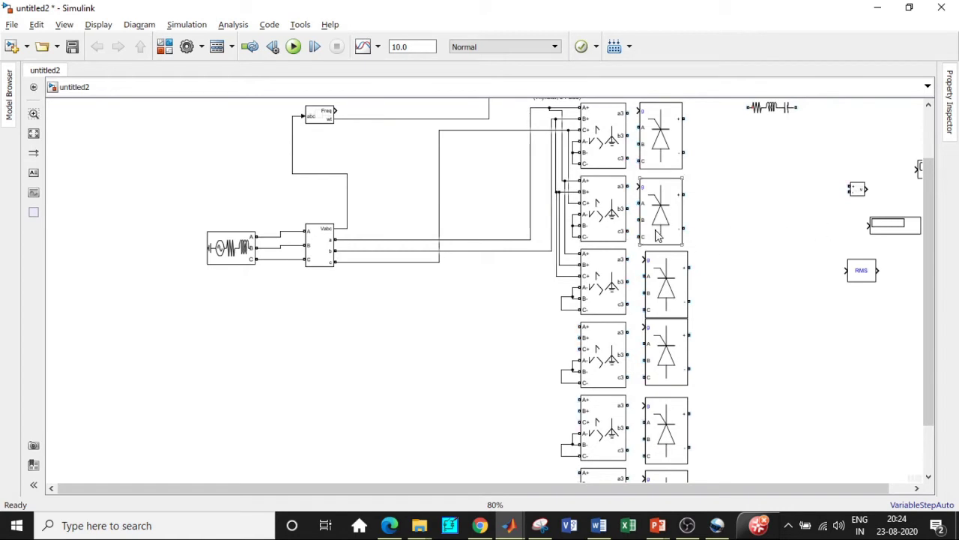
drag(579, 279, 571, 203)
drag(927, 269, 926, 314)
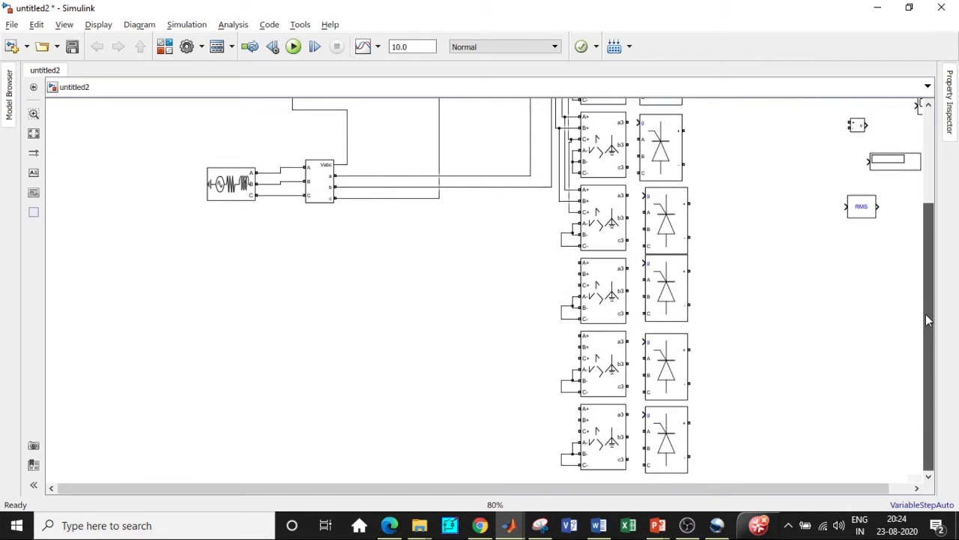
drag(578, 262, 572, 189)
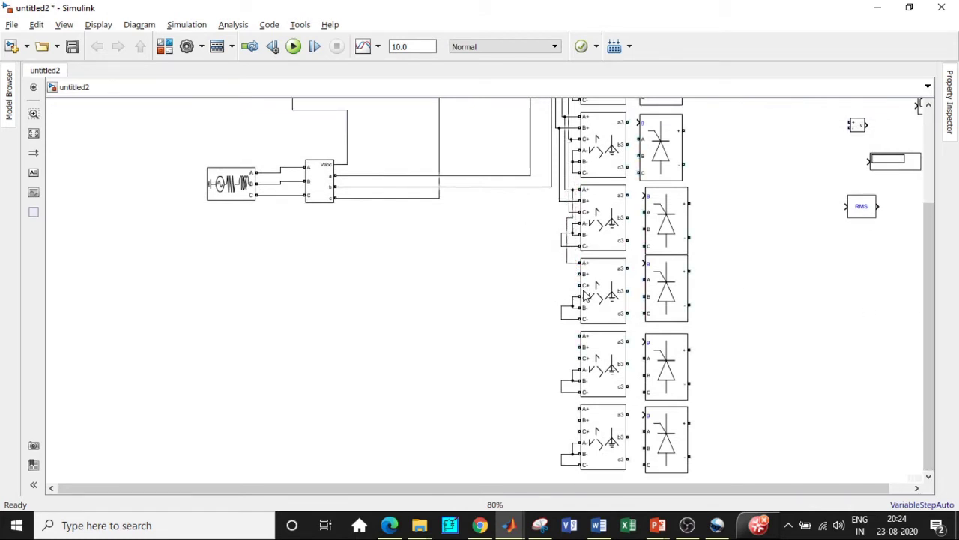
drag(576, 274, 563, 197)
drag(579, 285, 575, 212)
drag(578, 284, 386, 198)
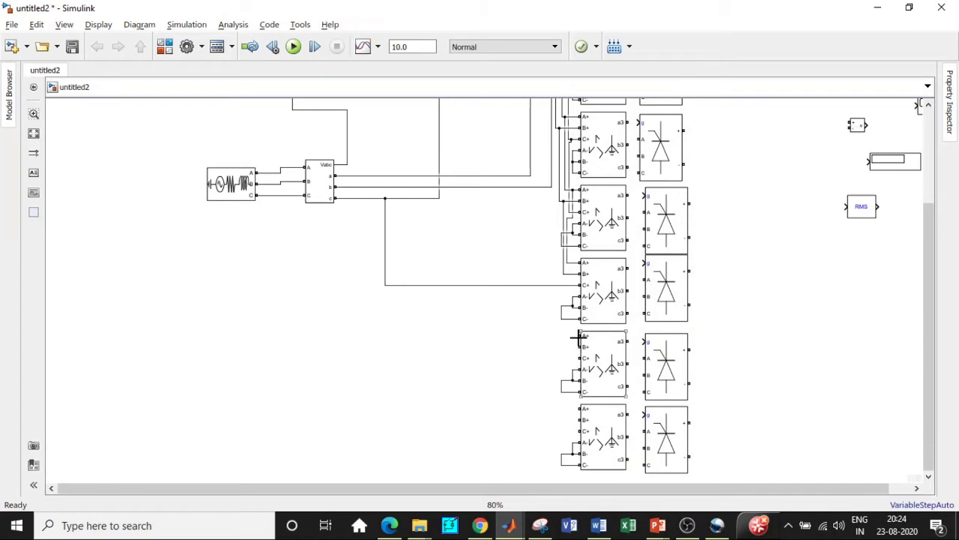
- Connect the fourth and bottom converters' A+, B+, C+ to phases a, b, c; align the top bridge
drag(578, 336, 399, 174)
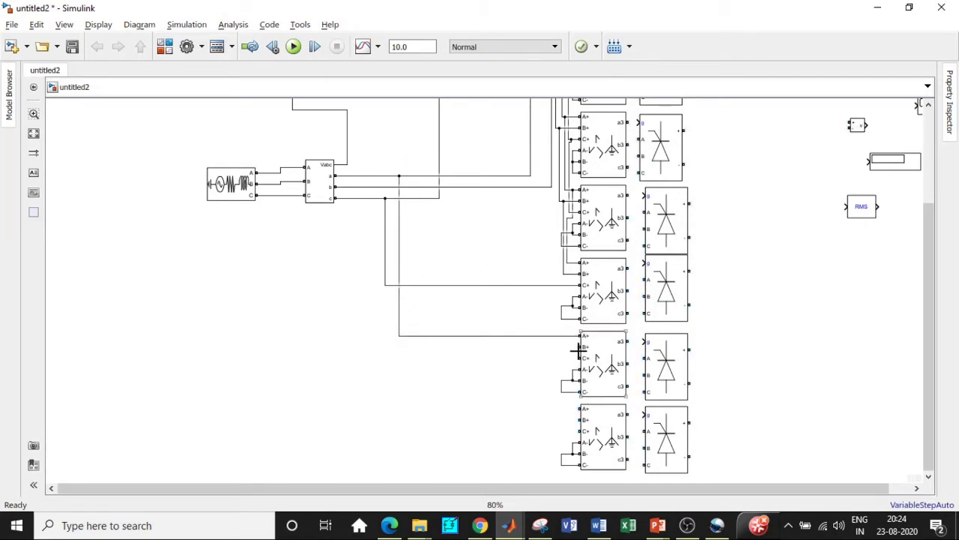
drag(579, 347, 416, 186)
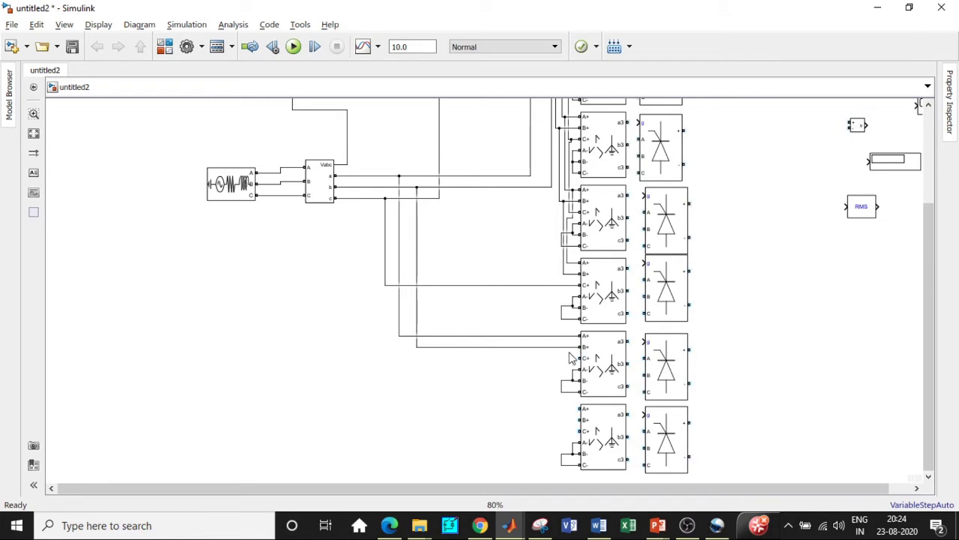
drag(574, 359, 428, 198)
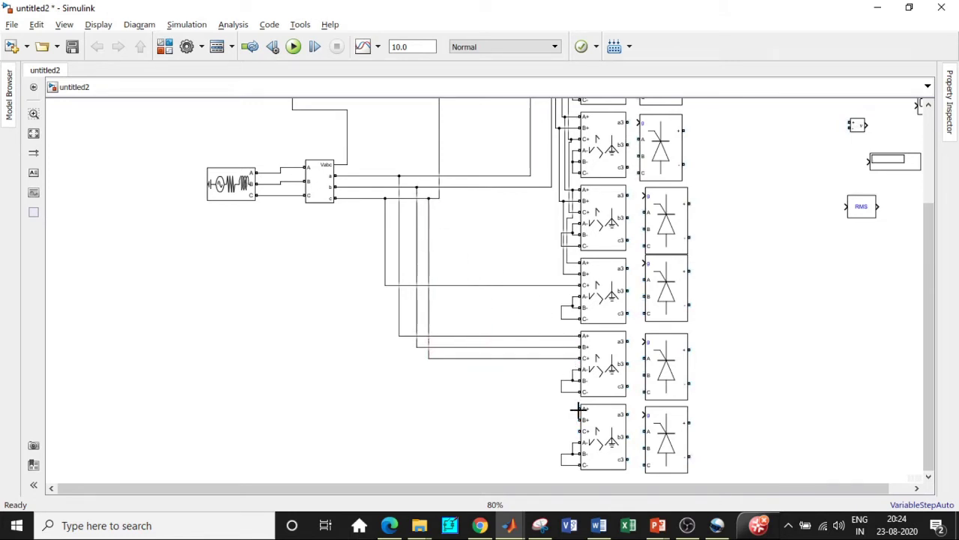
drag(579, 410, 356, 176)
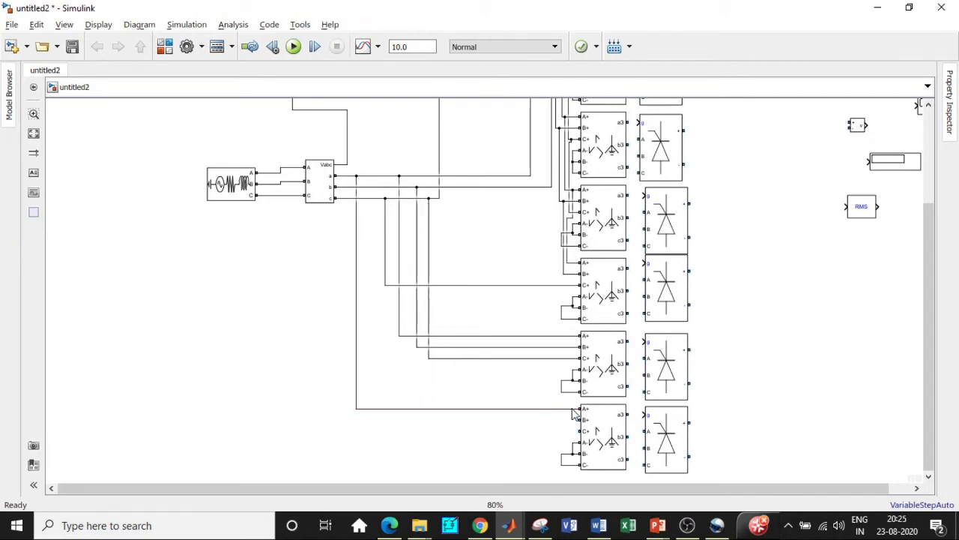
drag(581, 419, 367, 186)
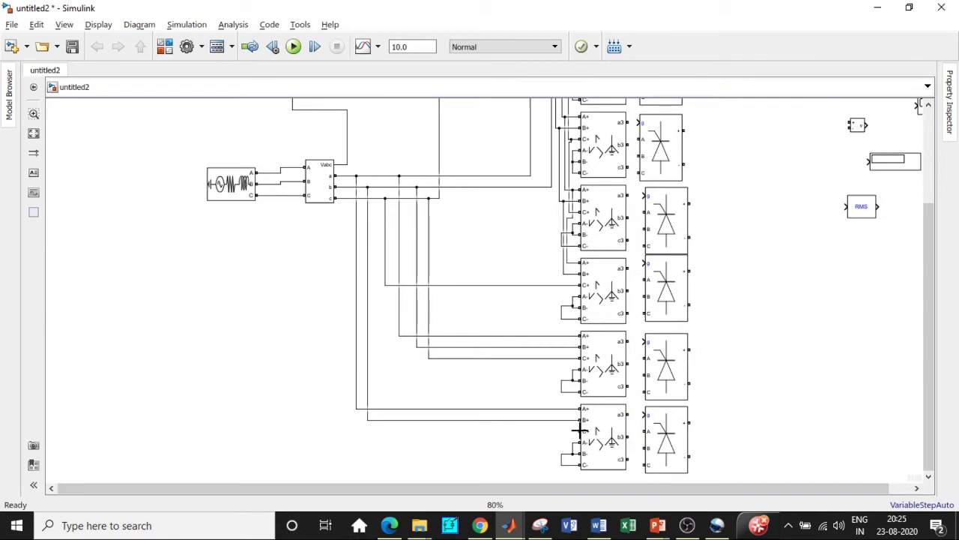
drag(581, 431, 372, 197)
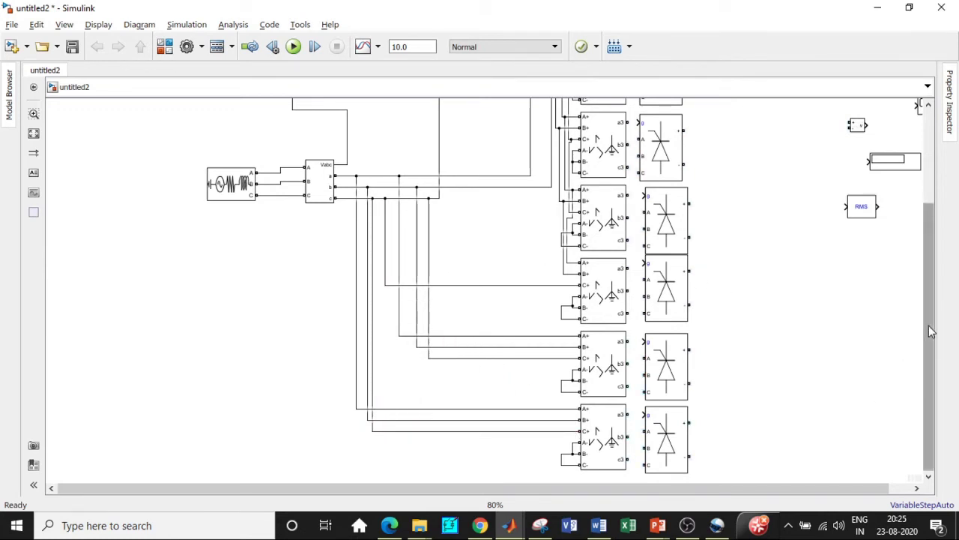
drag(932, 330, 930, 234)
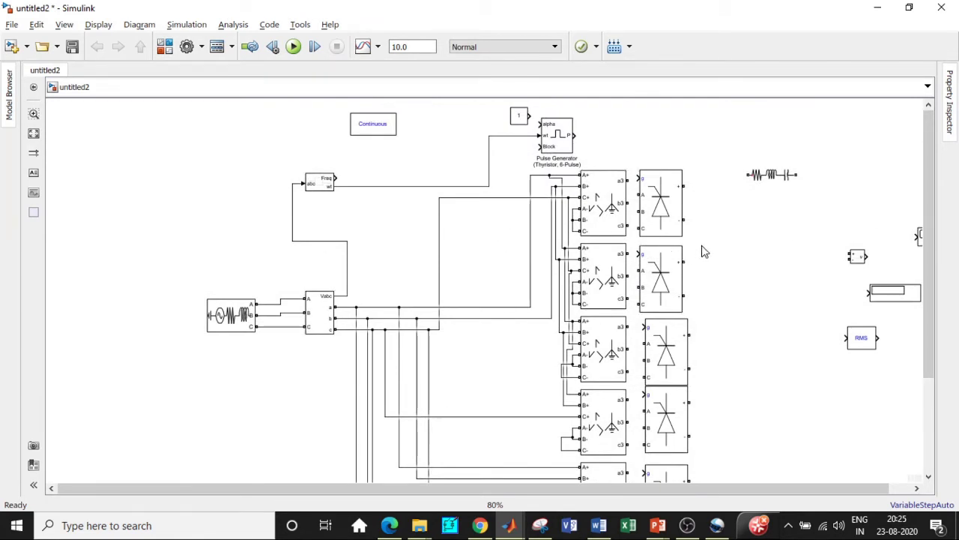
drag(674, 212, 676, 210)
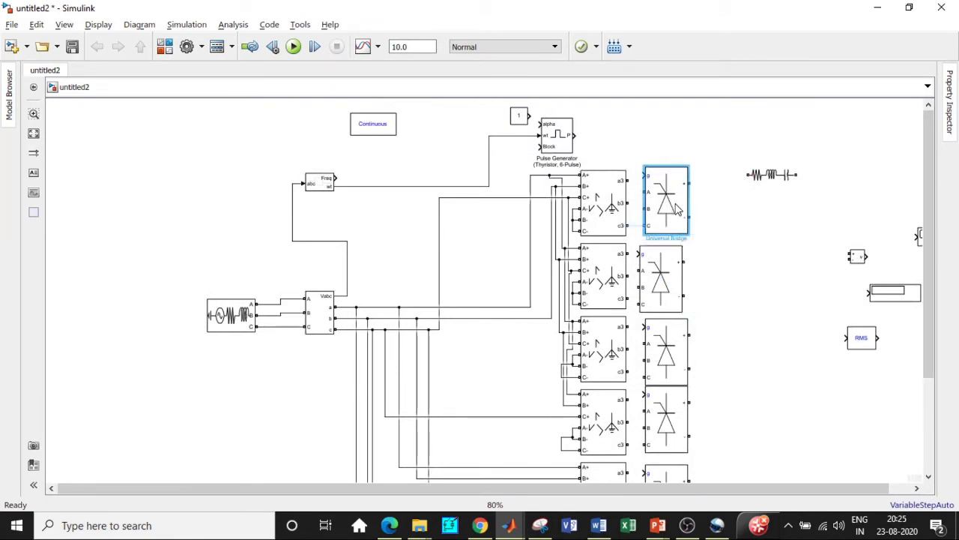
double_click(555, 140)
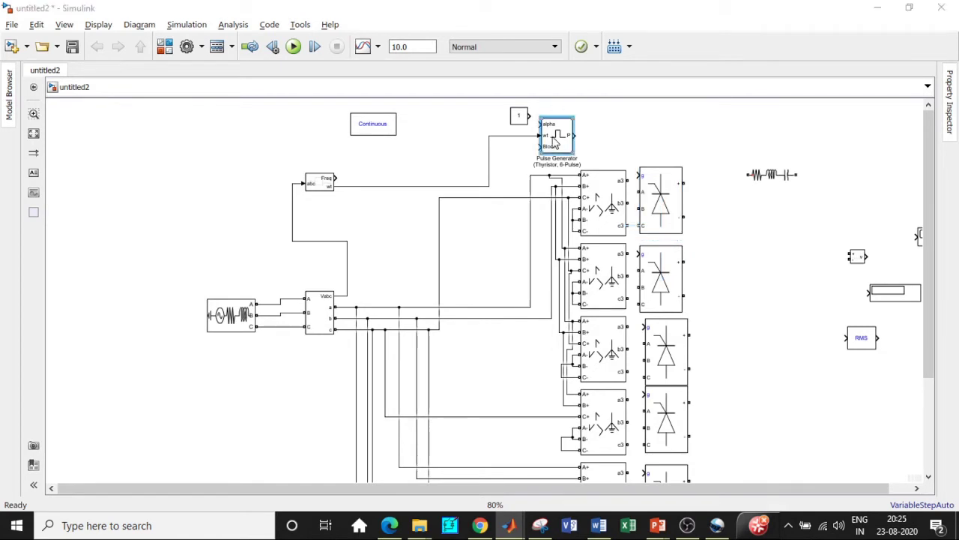
scroll(690, 234, down, 1)
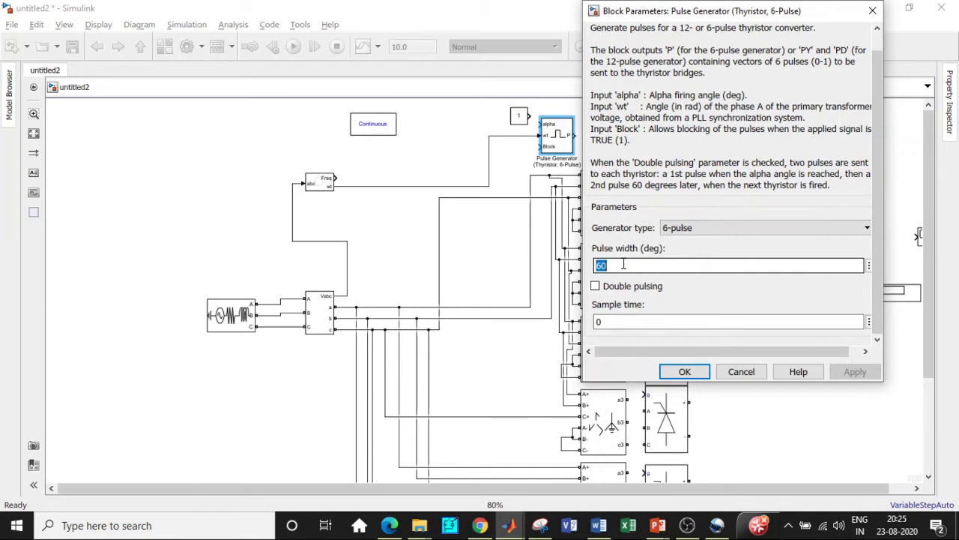
click(623, 265)
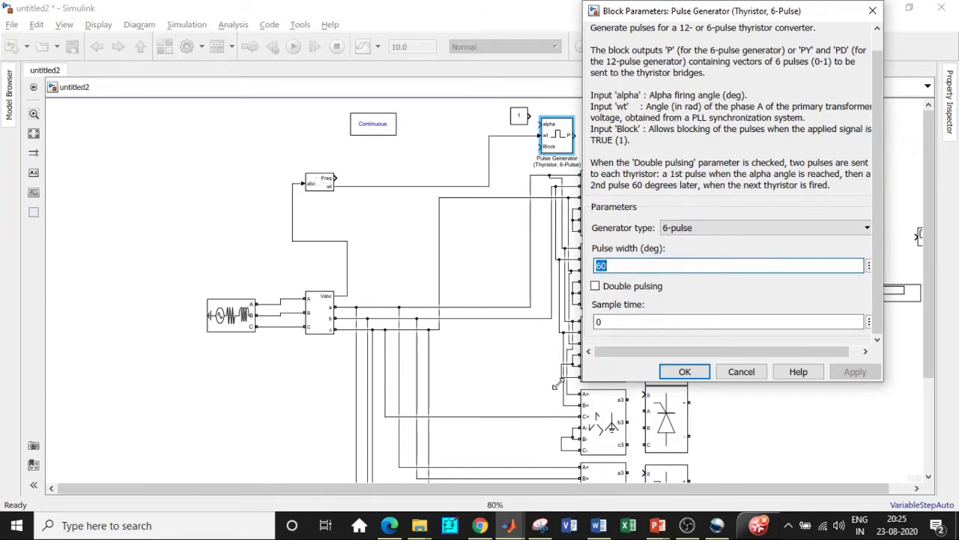
click(683, 375)
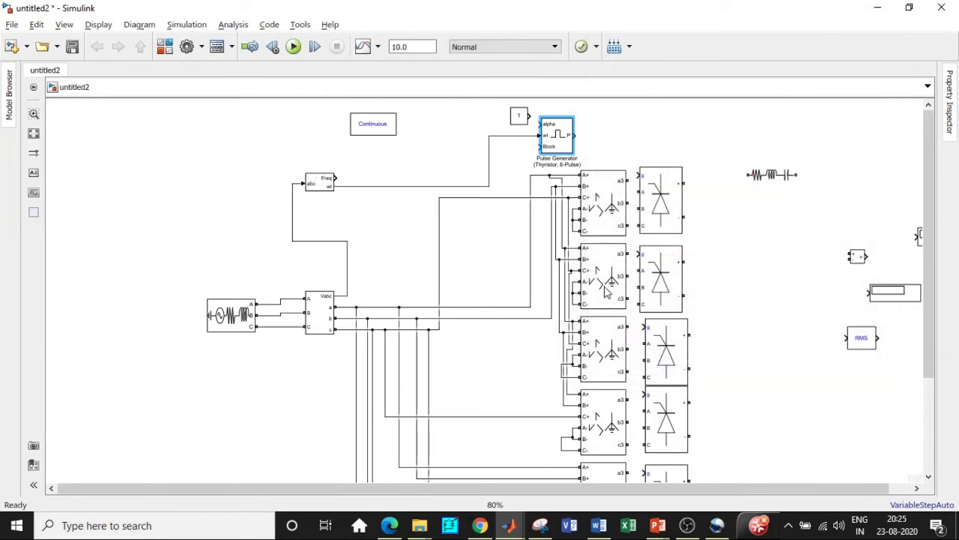
- Change the Constant block's value from 1 to 10
click(520, 115)
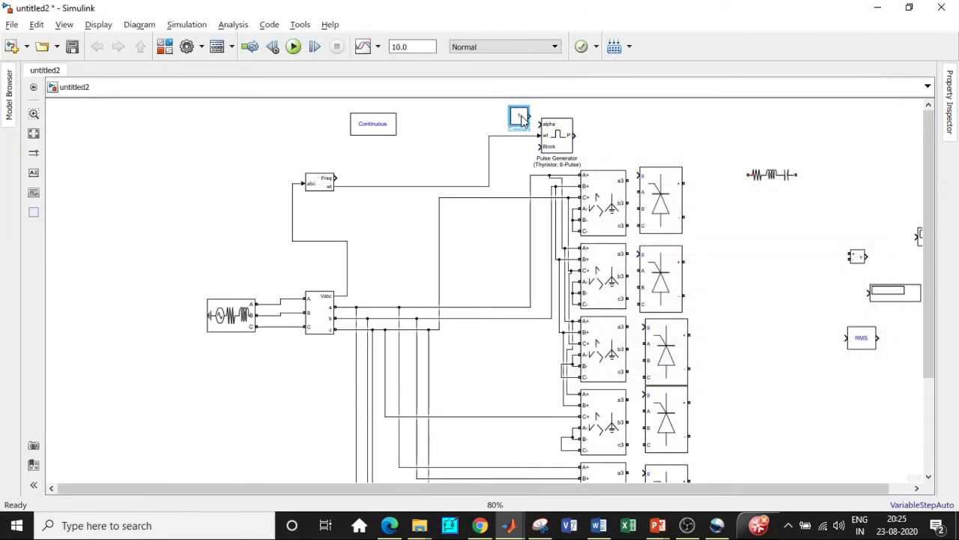
double_click(520, 117)
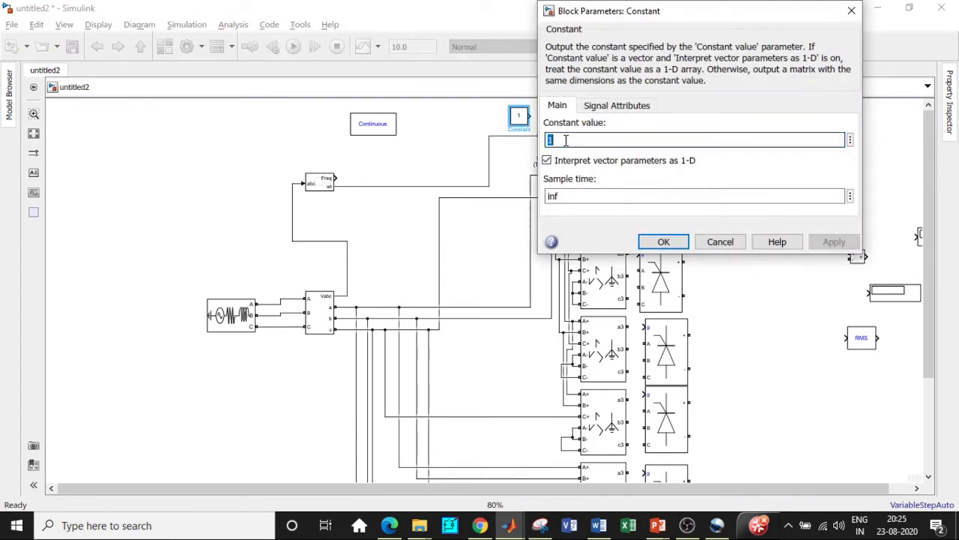
text(10)
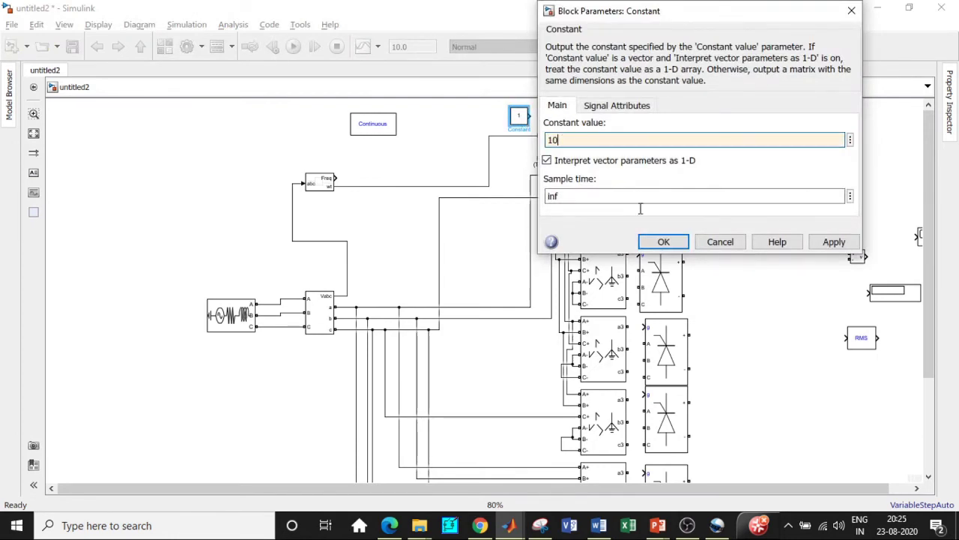
click(659, 240)
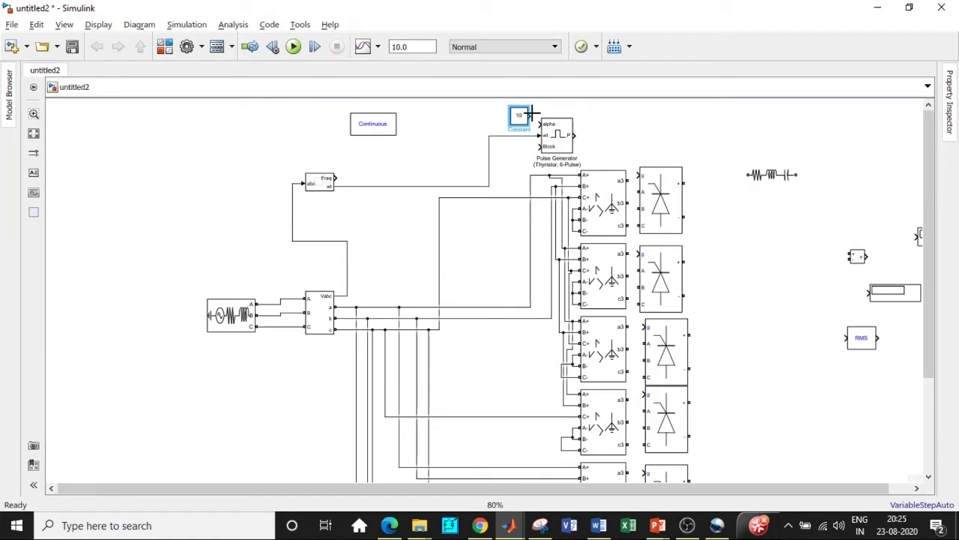
- Move the constant 10 block left of the Pulse Generator and wire P to the top bridge's gate
drag(517, 116, 450, 177)
drag(928, 196, 925, 228)
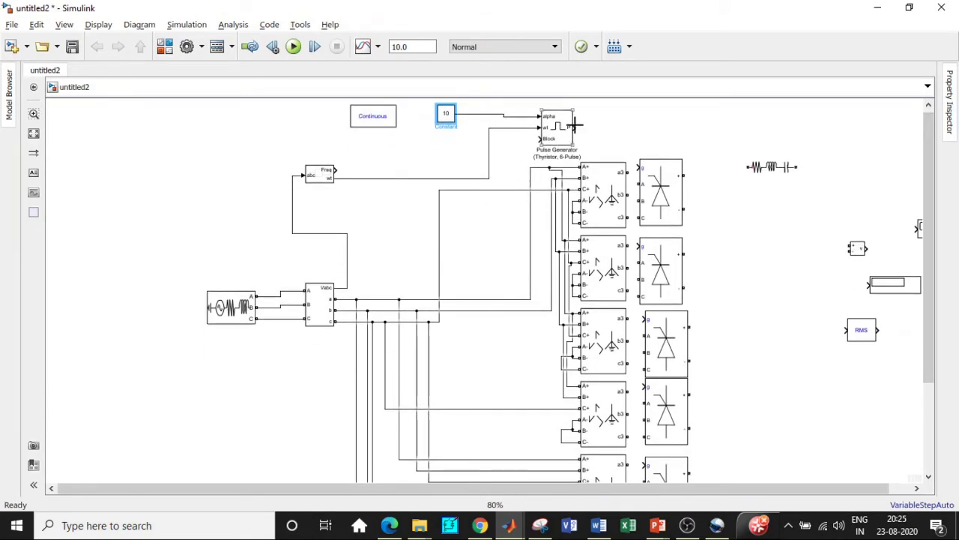
drag(574, 127, 638, 163)
drag(931, 196, 931, 210)
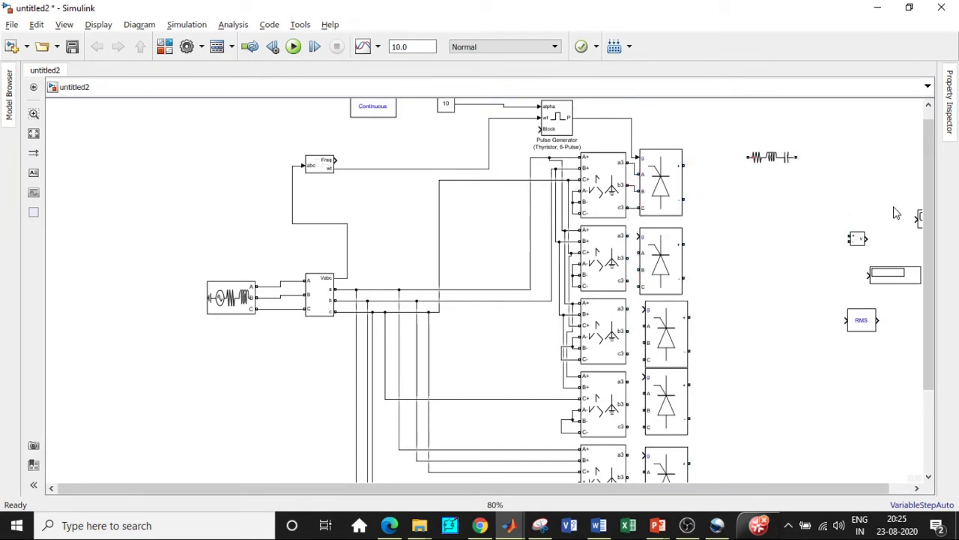
- Inspect the thyristor bridges lower in the model, selecting then deselecting the second bridge
scroll(934, 206, down, 2)
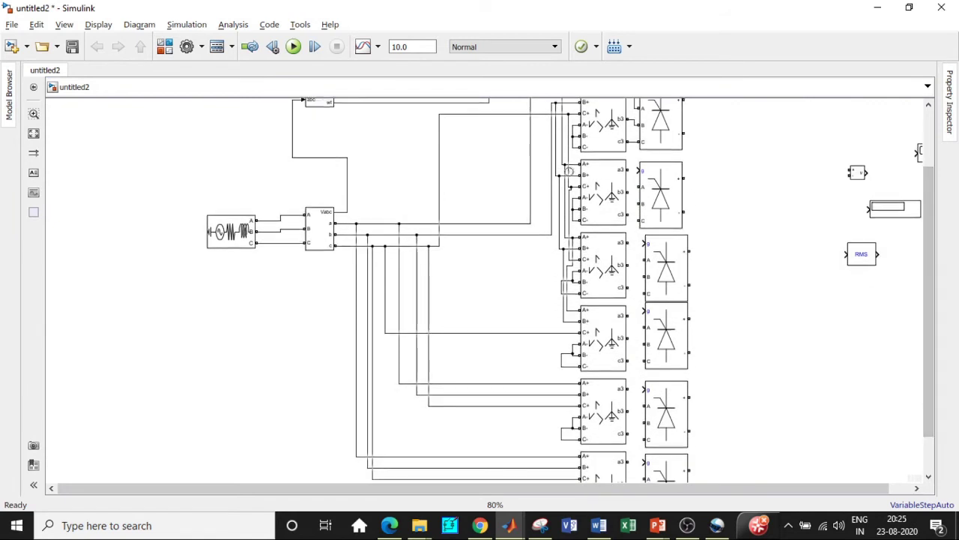
click(636, 199)
click(719, 229)
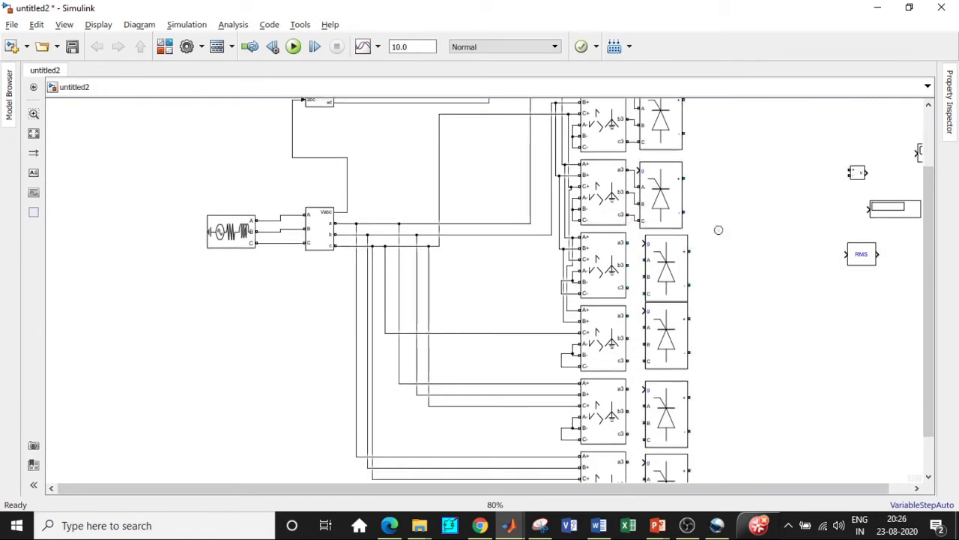
scroll(934, 238, down, 1)
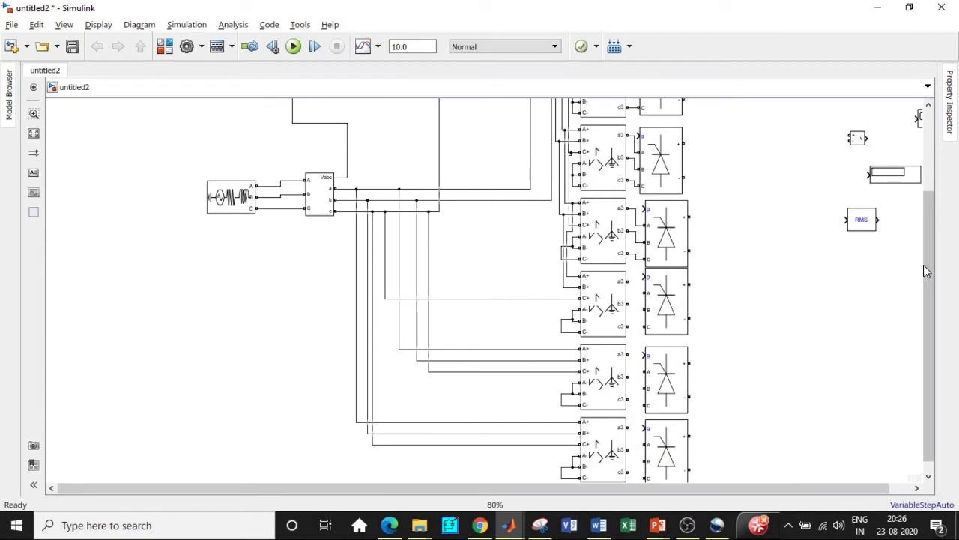
scroll(924, 268, down, 1)
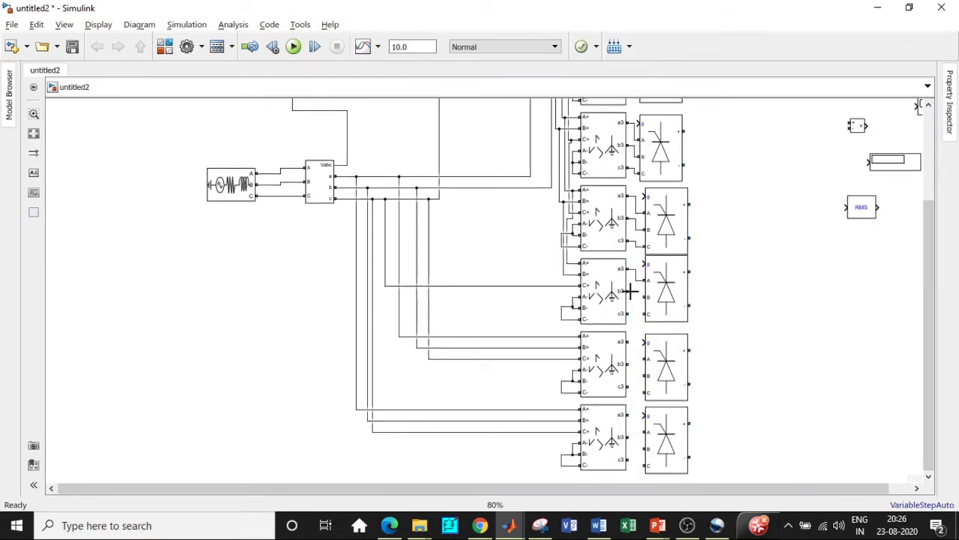
- Draw wires from the third and fourth converters' c3 outputs, then check and deselect the Pulse Generator
drag(628, 312, 643, 313)
drag(628, 386, 646, 464)
drag(928, 327, 930, 237)
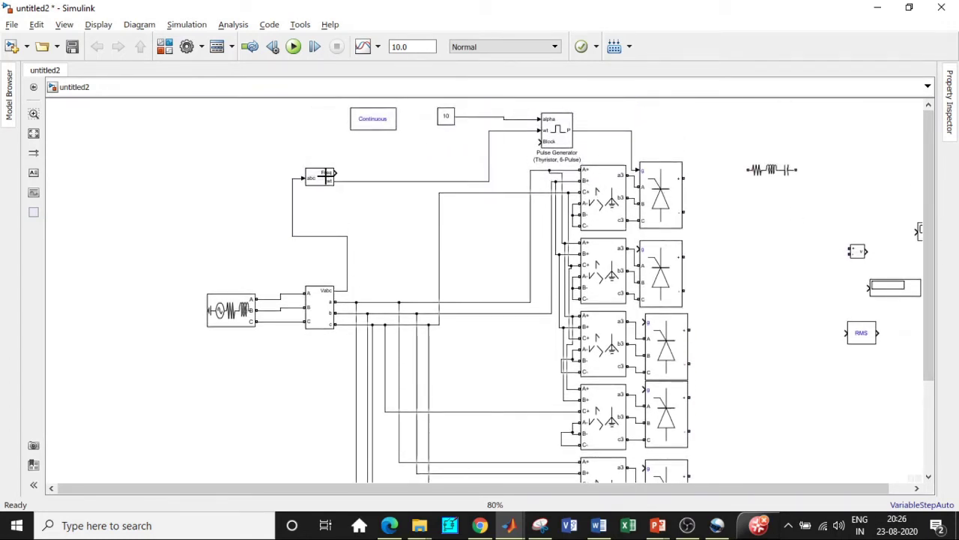
click(559, 129)
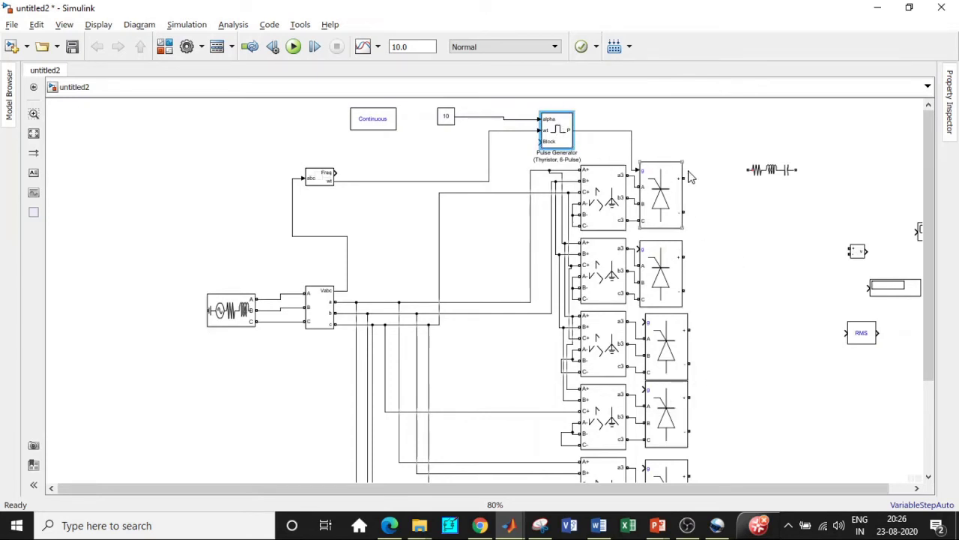
click(722, 121)
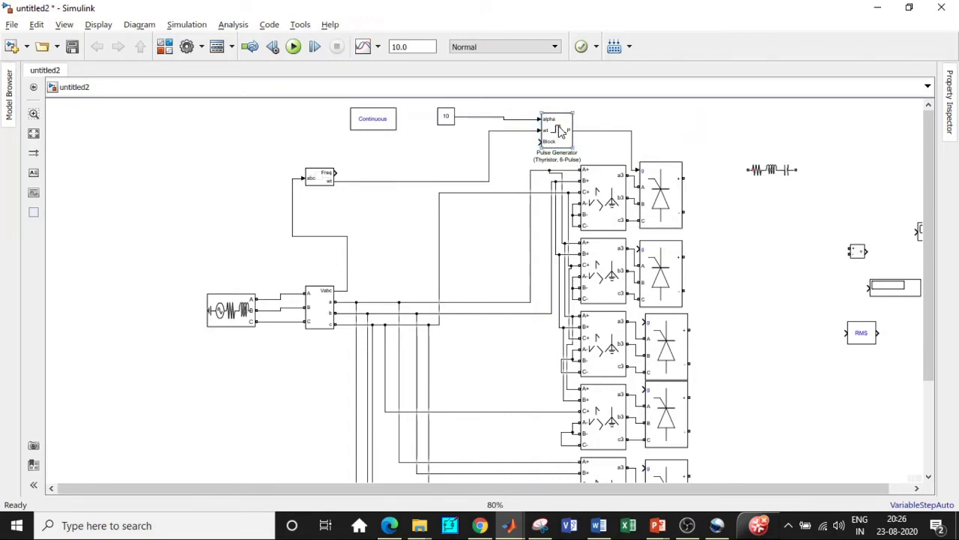
- Set the Series RLC Branch to branch type L with 200e-3 H inductance, and shift it left
double_click(766, 173)
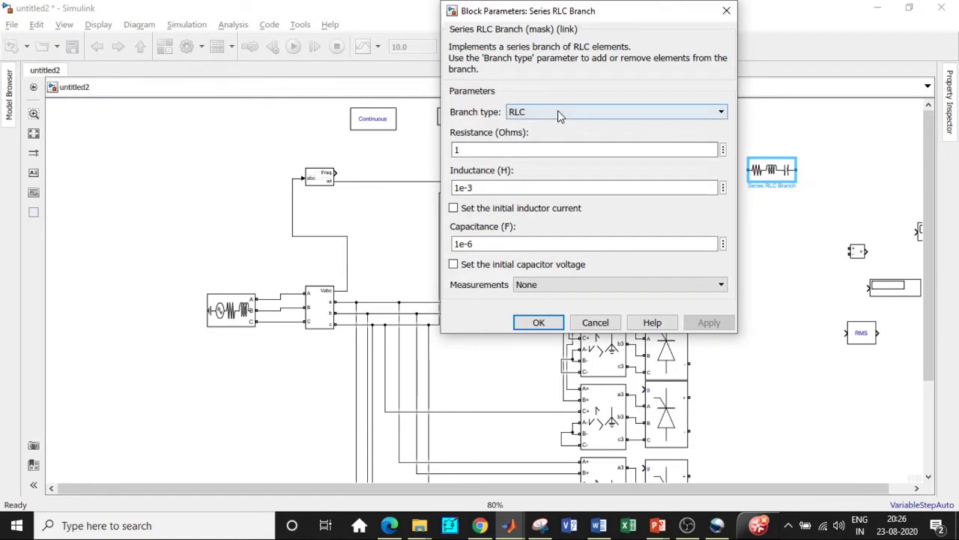
click(557, 112)
click(536, 147)
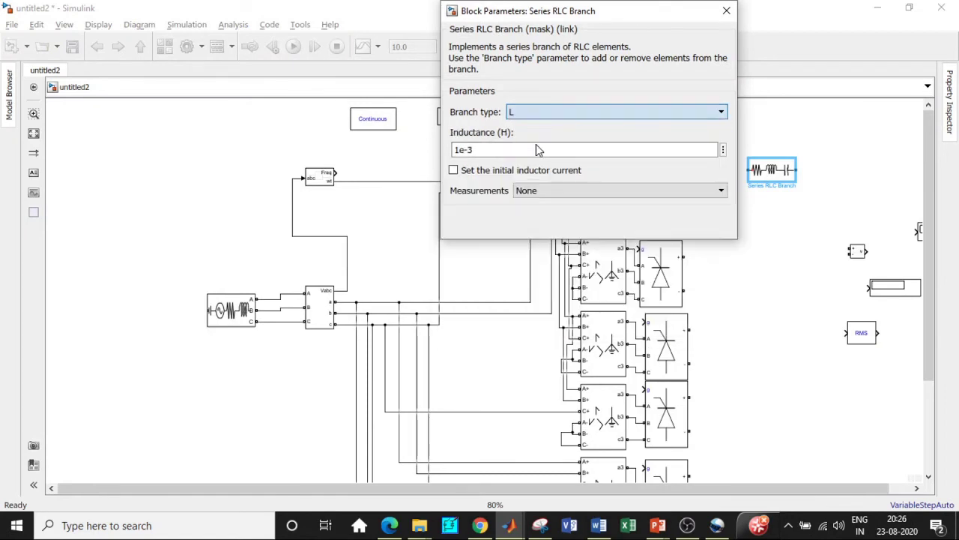
double_click(462, 150)
click(462, 149)
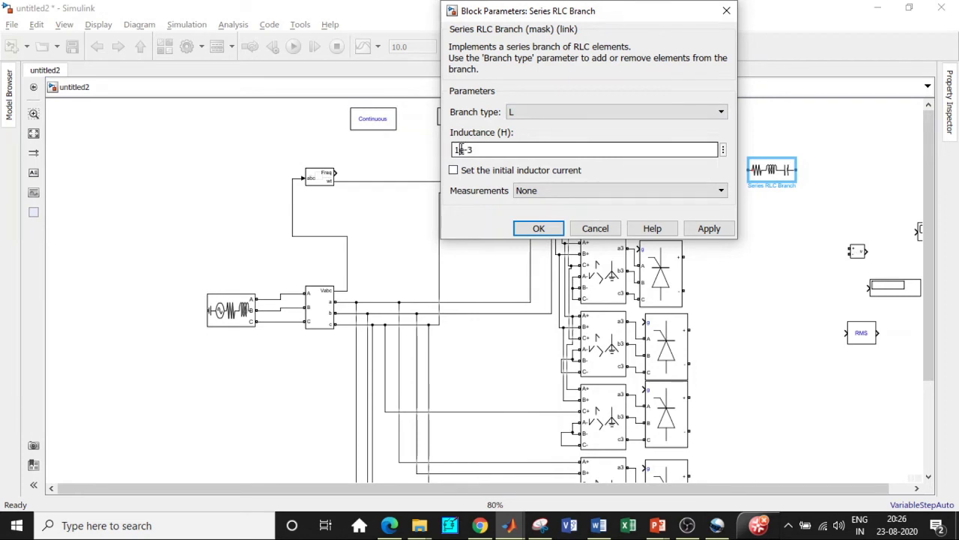
key(BackSpace)
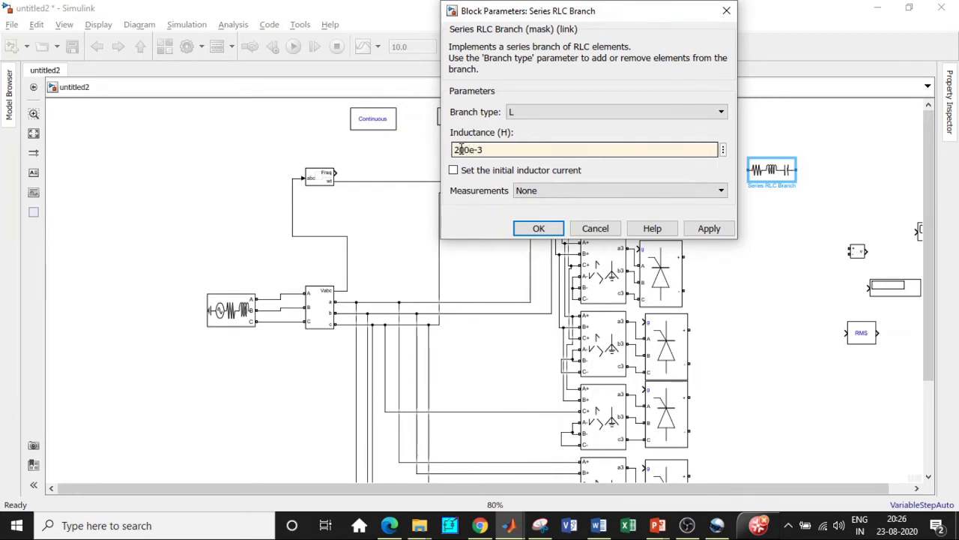
text(200)
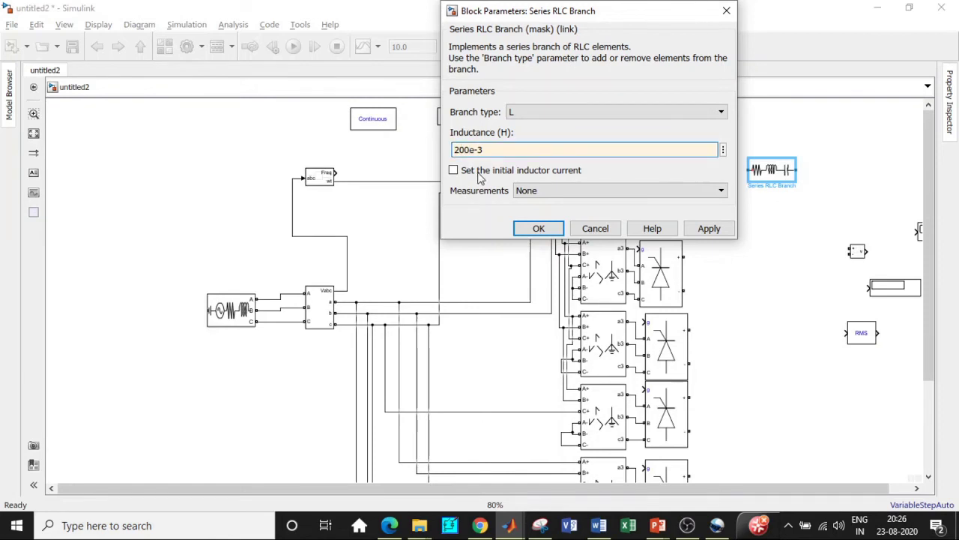
click(541, 228)
drag(772, 174, 746, 174)
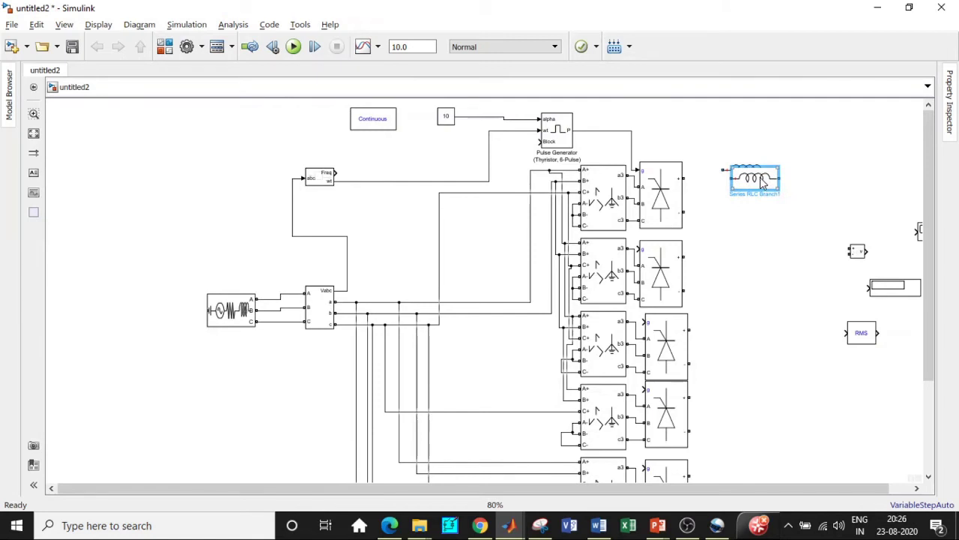
- Copy the inductor, rotate it vertical as a 10e-6 F C branch, and copy it alongside
drag(752, 174, 806, 255)
key(ctrl+r)
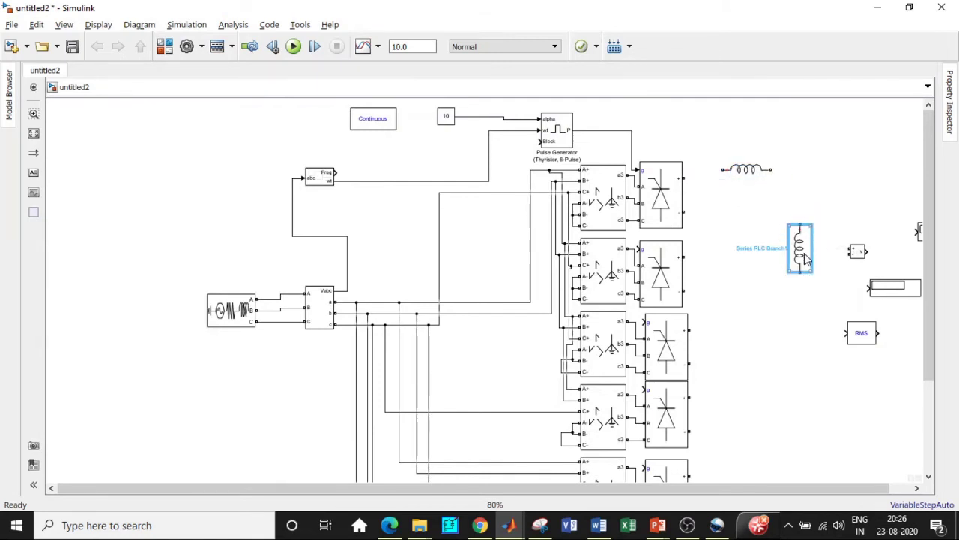
double_click(802, 252)
click(646, 225)
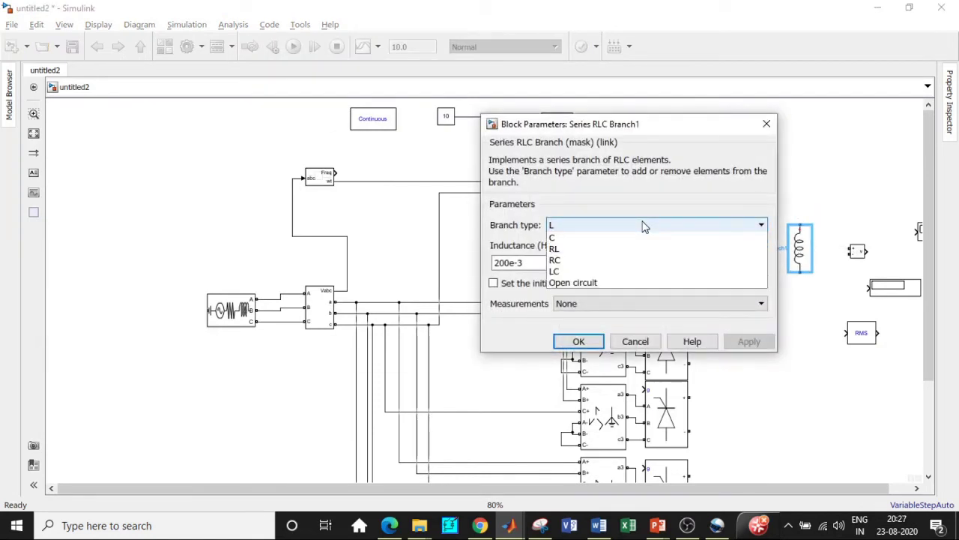
click(572, 273)
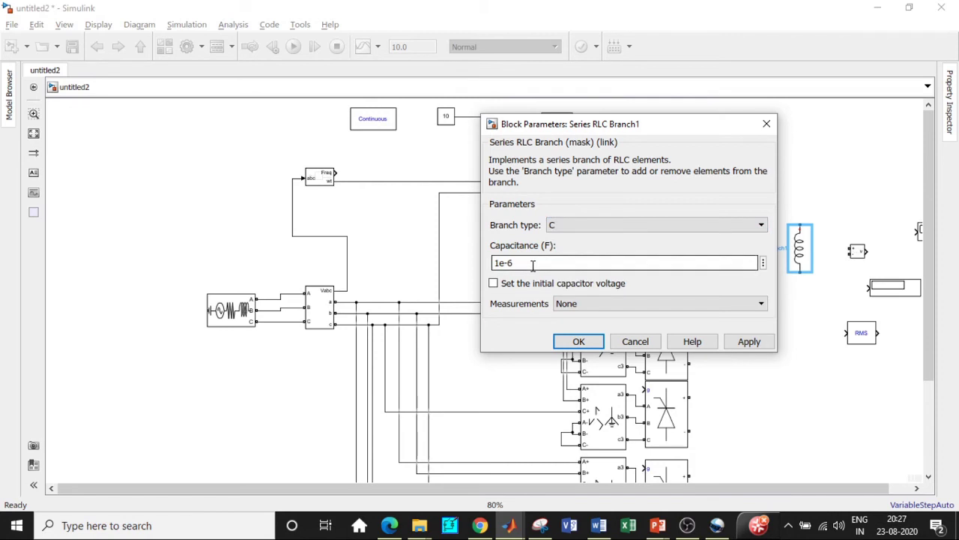
double_click(501, 261)
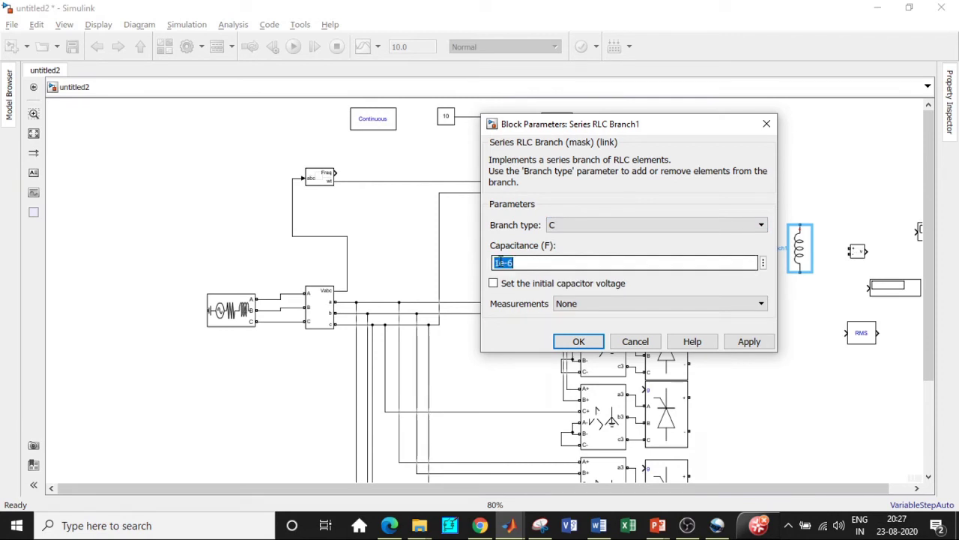
click(501, 261)
text(0)
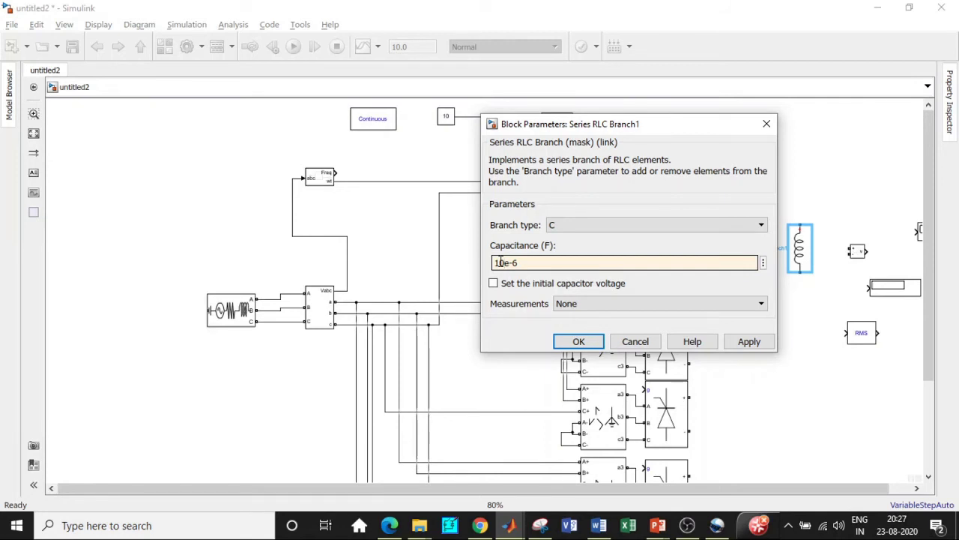
click(576, 341)
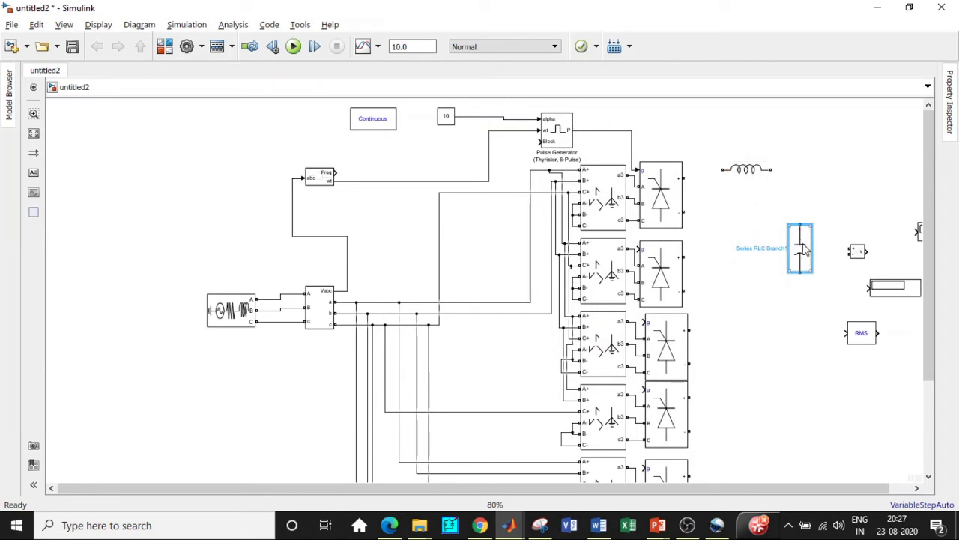
drag(804, 251, 838, 244)
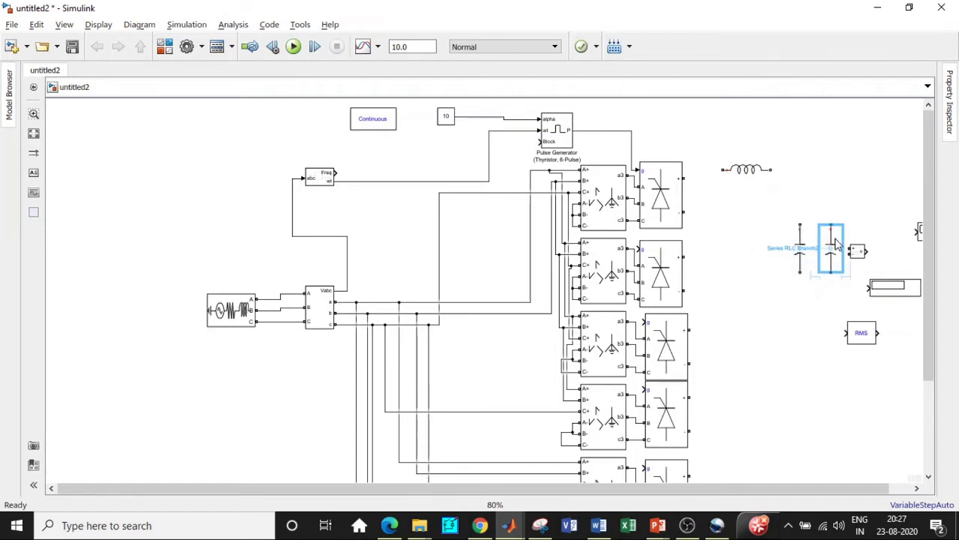
- Change Series RLC Branch2 to branch type R with 1400 ohm resistance
double_click(836, 241)
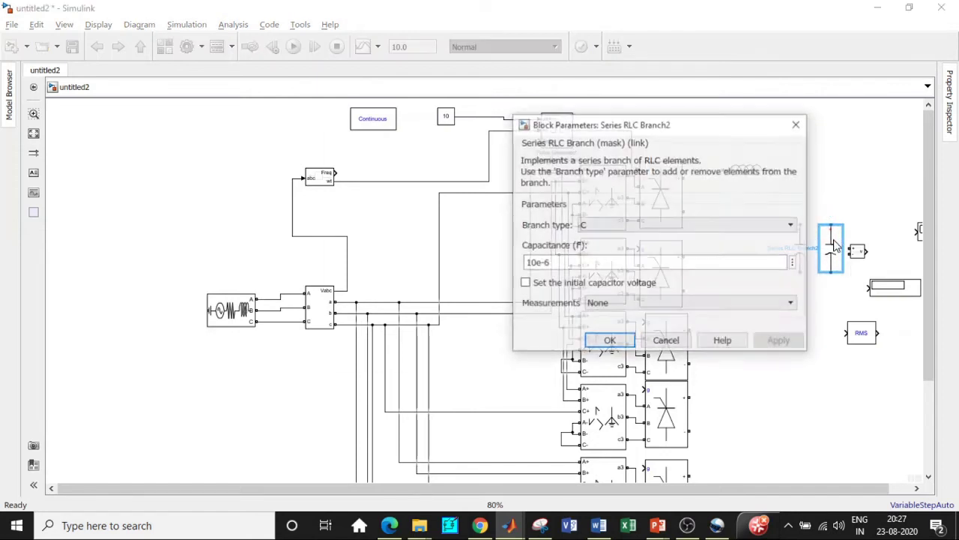
click(634, 227)
click(625, 249)
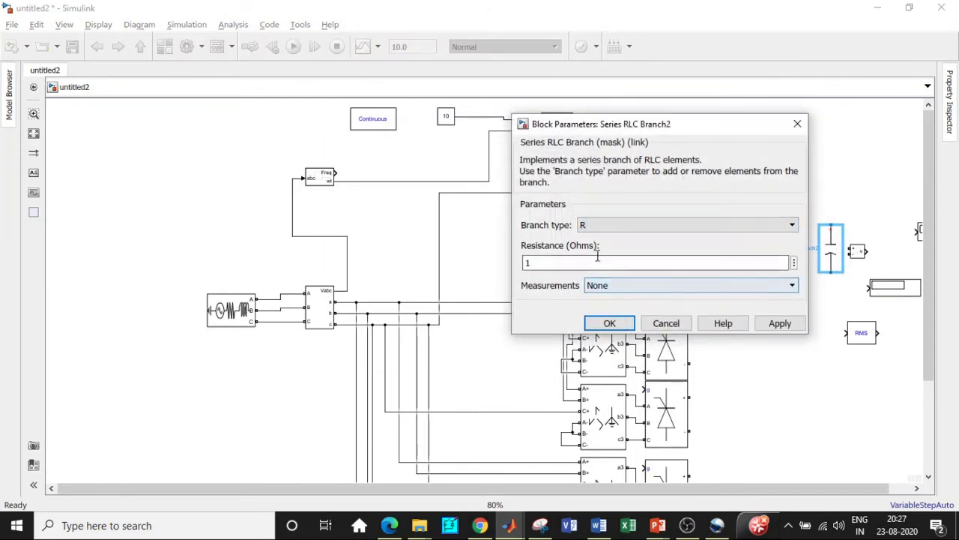
double_click(555, 262)
text(1)
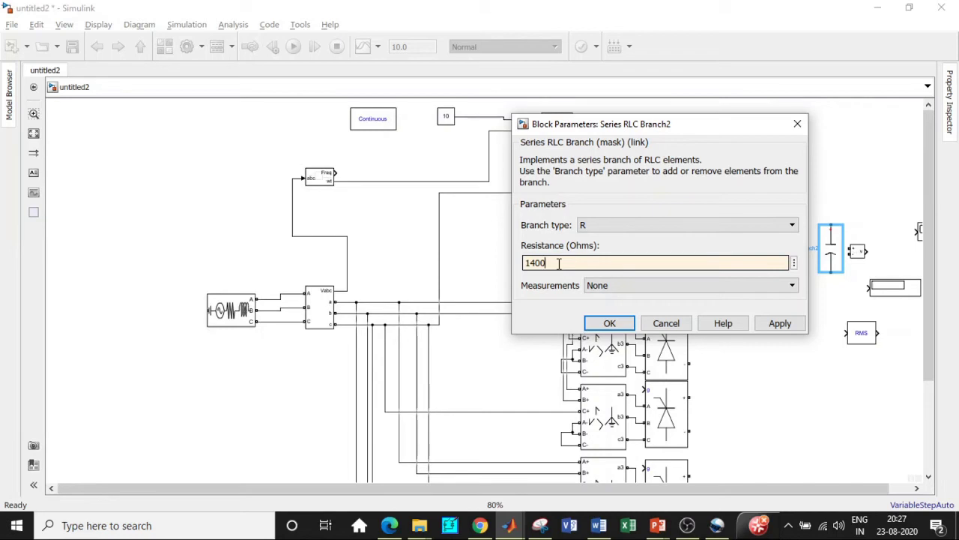
click(604, 327)
scroll(932, 246, down, 3)
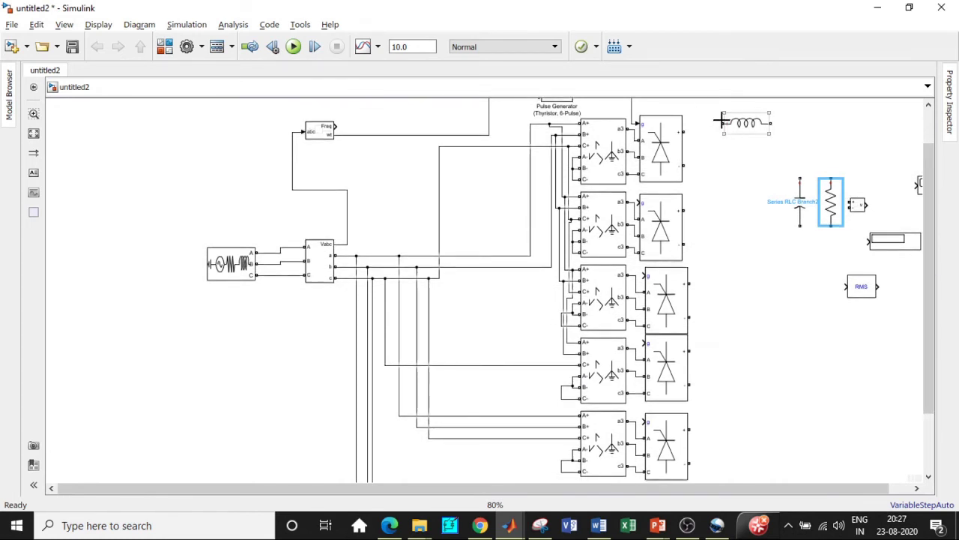
- Wire the inductor to the top bridge's + output and to the capacitor and resistor tops
drag(723, 122, 688, 132)
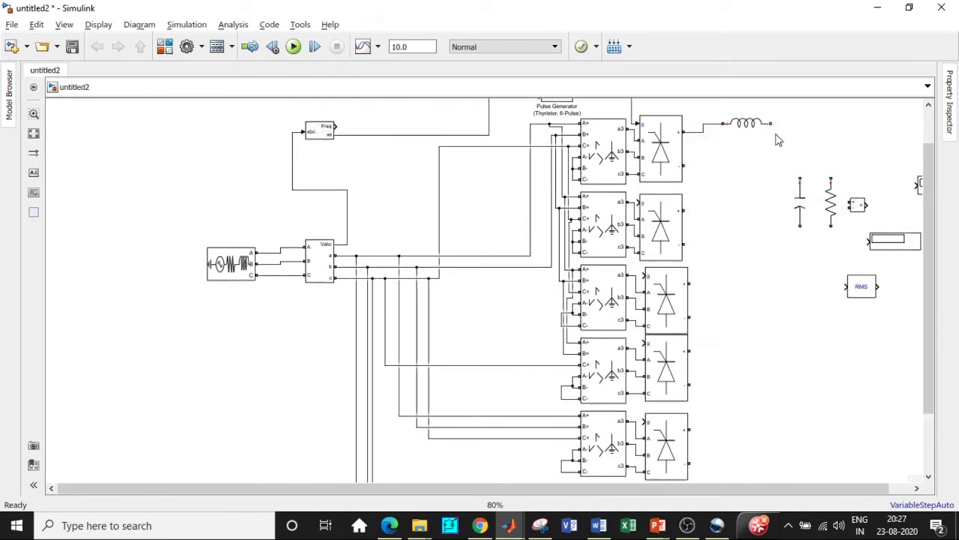
drag(800, 176, 771, 123)
drag(830, 177, 771, 123)
- Chain the bridge outputs together down to the bottom bridge
drag(684, 165, 692, 228)
scroll(939, 221, down, 3)
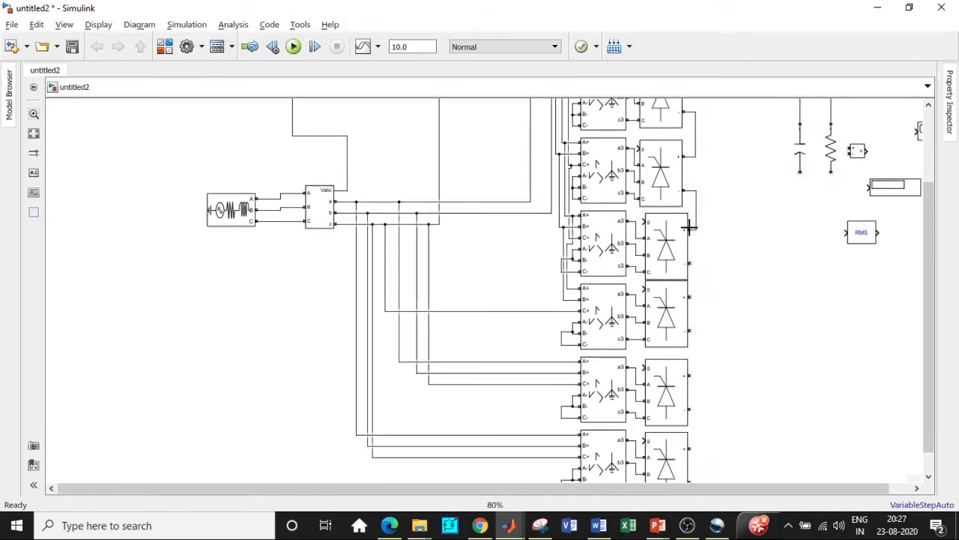
drag(696, 263, 688, 350)
scroll(940, 343, down, 2)
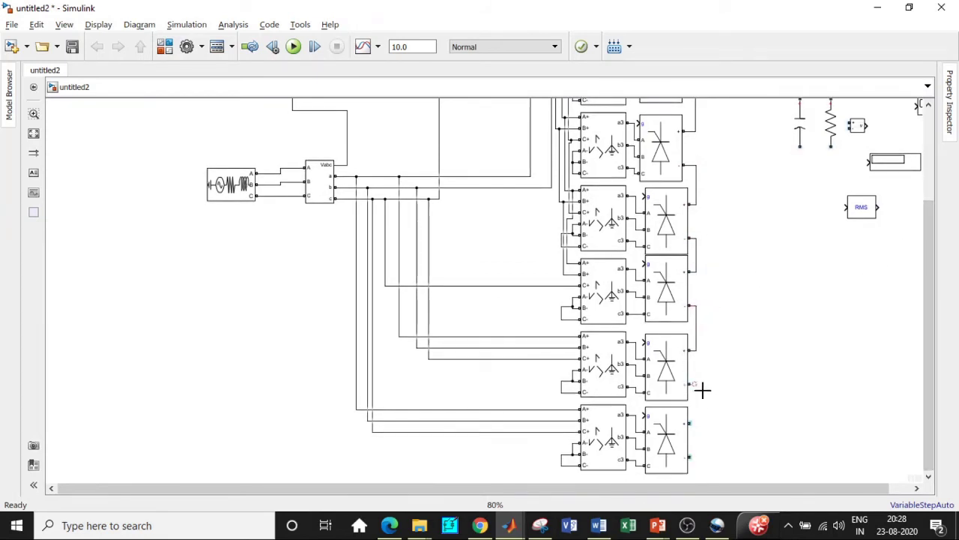
drag(704, 389, 690, 421)
- Connect the bottom bridge output to the resistor and capacitor lower terminals
drag(690, 456, 801, 456)
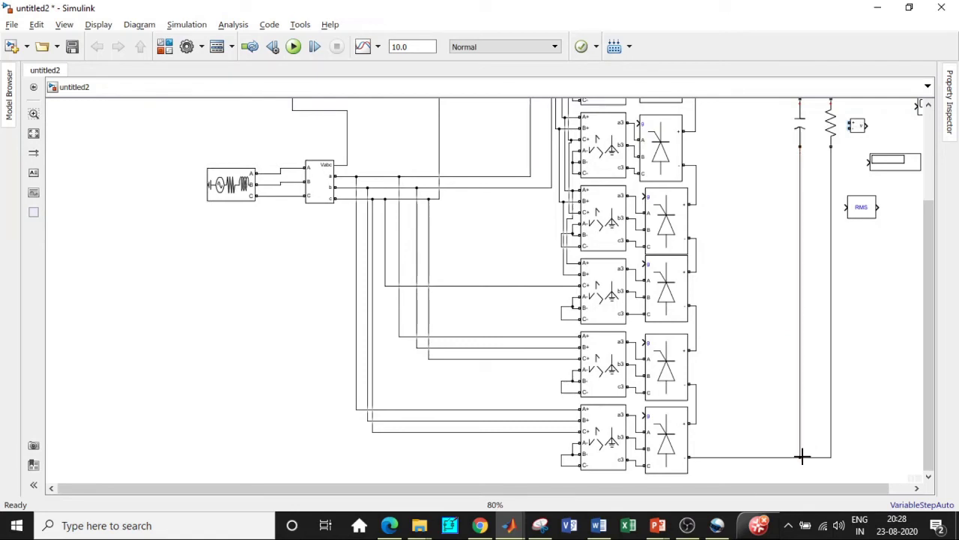
drag(928, 333, 934, 285)
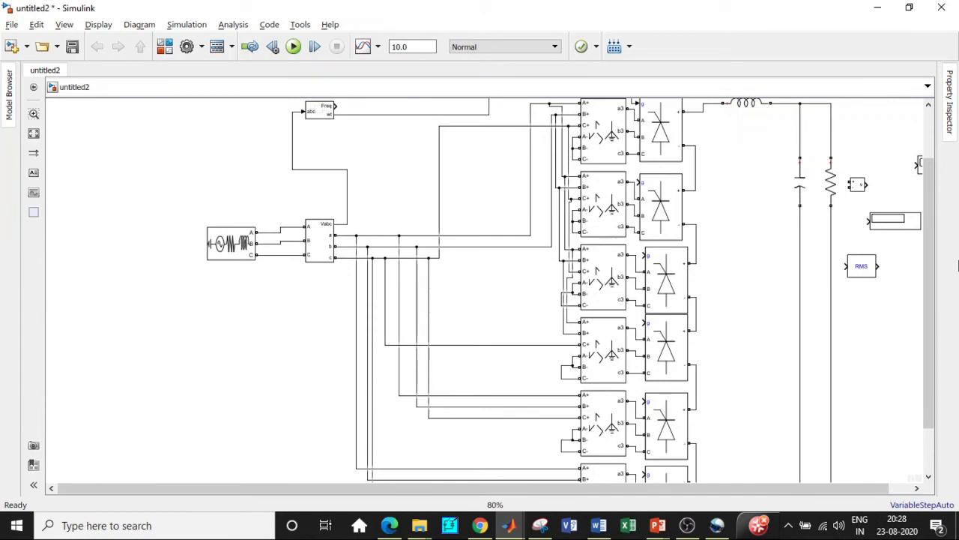
scroll(937, 227, down, 2)
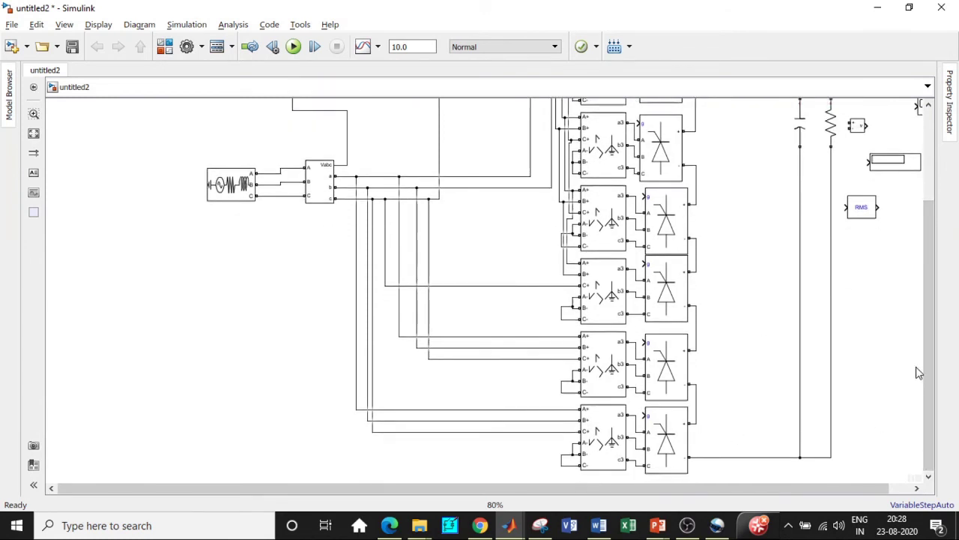
drag(933, 354, 944, 266)
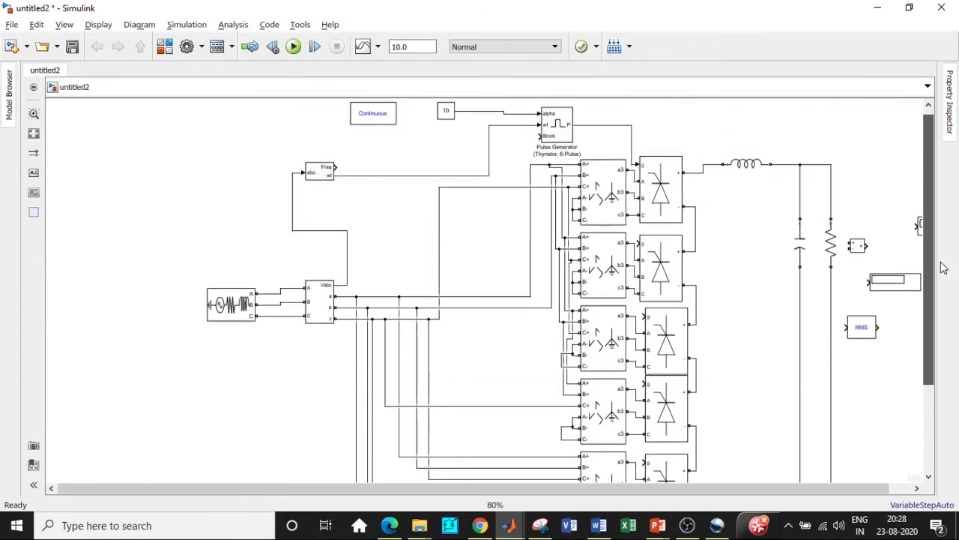
- Copy the Pulse Generator beside the bridges and place a second copy below it
click(556, 122)
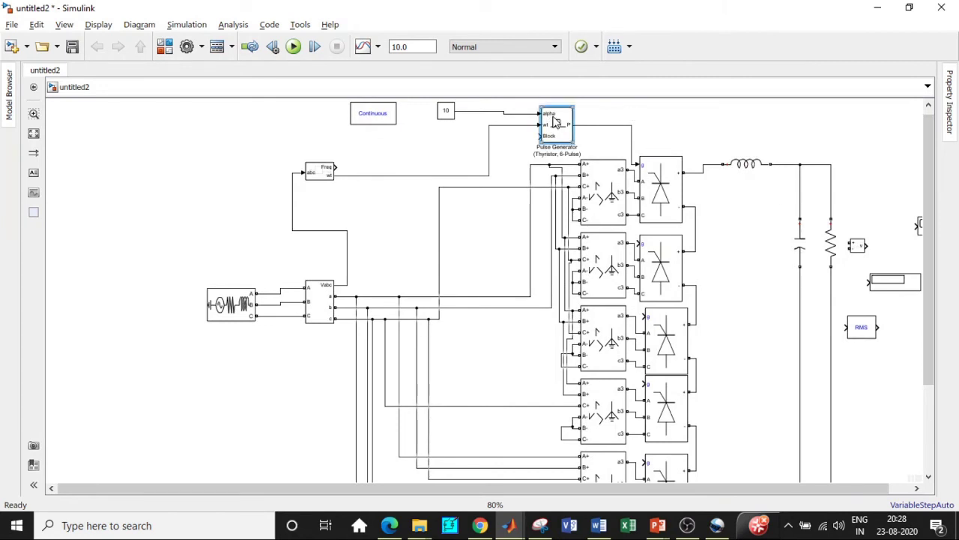
drag(568, 133, 742, 245)
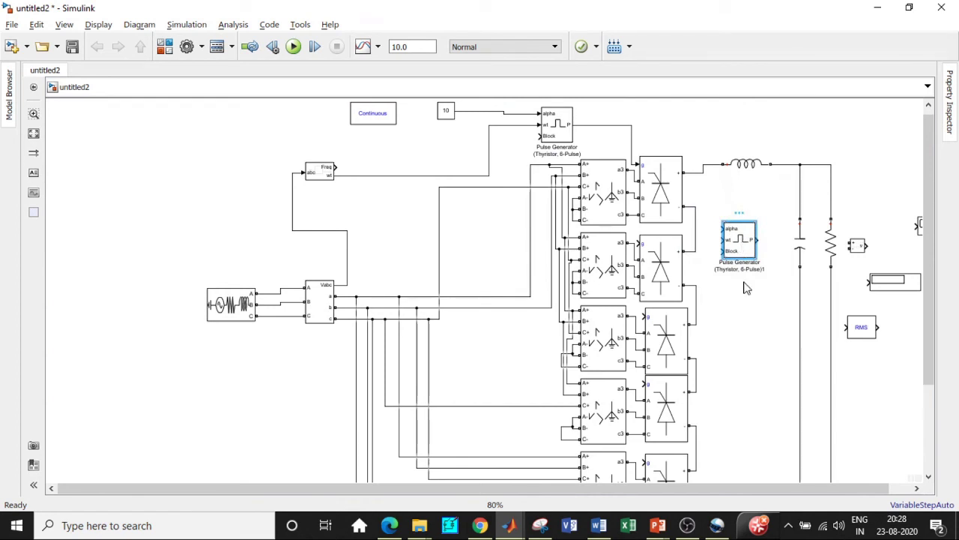
key(ctrl+v)
drag(757, 270, 740, 354)
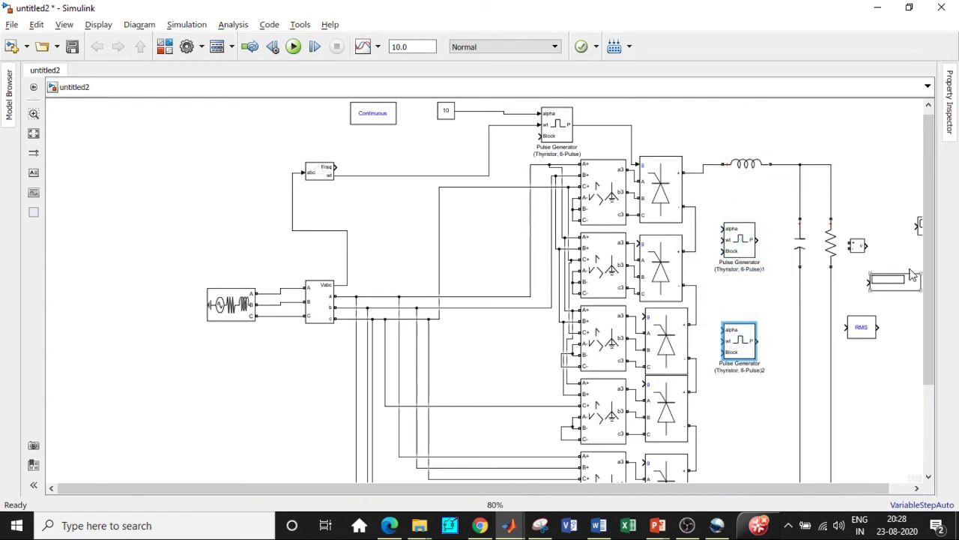
scroll(903, 300, down, 3)
drag(743, 268, 752, 341)
- Paste third and fourth copies, positioning Pulse Generator 4 below Pulse Generator 3
key(ctrl+v)
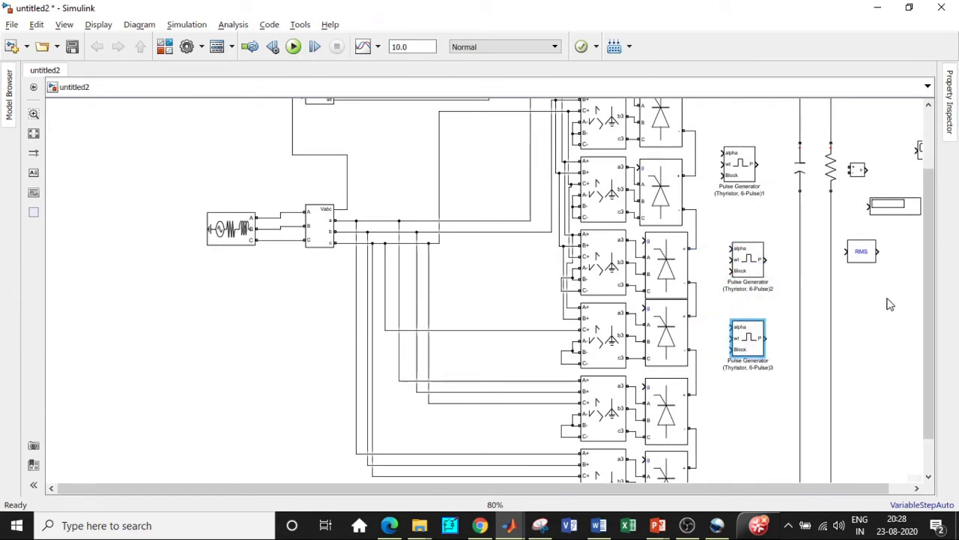
scroll(748, 296, down, 1)
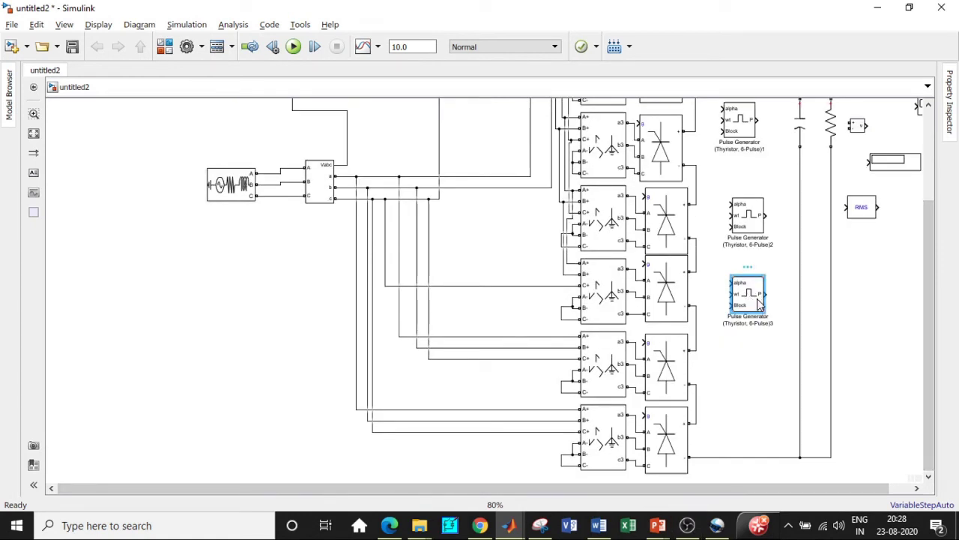
key(ctrl+v)
drag(755, 301, 752, 372)
scroll(917, 309, up, 1)
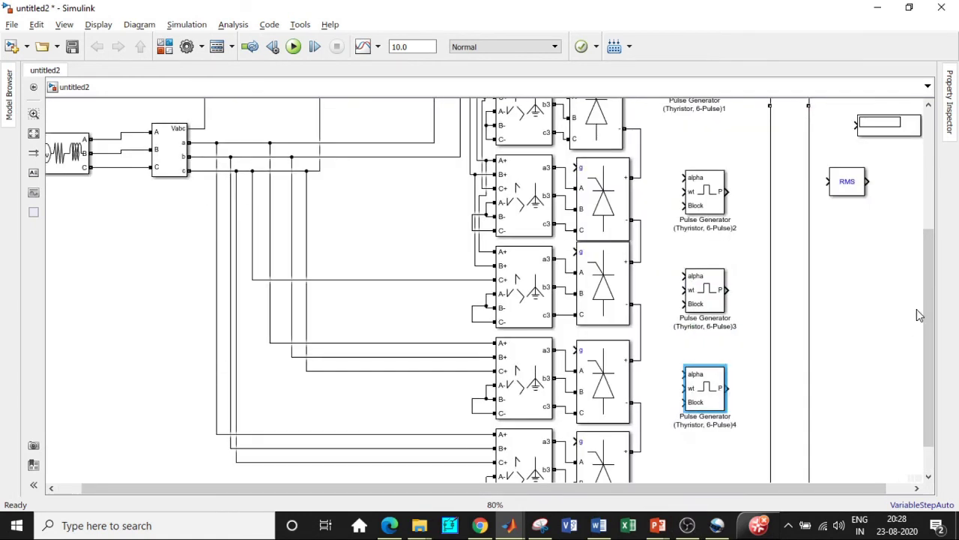
drag(932, 315, 933, 337)
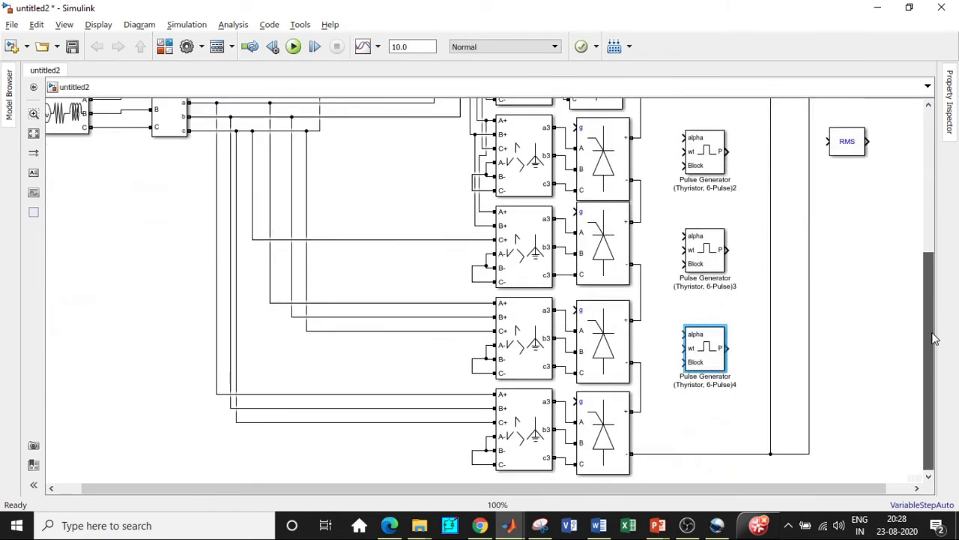
- Paste Pulse Generator 5 below Pulse Generator 4 and adjust their positions
key(ctrl+v)
drag(736, 281, 714, 420)
click(708, 353)
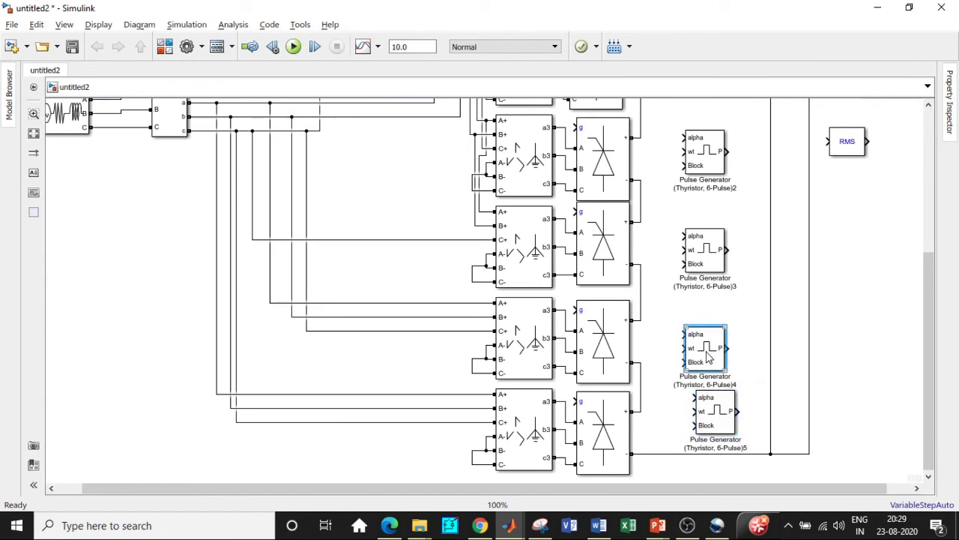
drag(708, 353, 708, 326)
drag(928, 338, 923, 197)
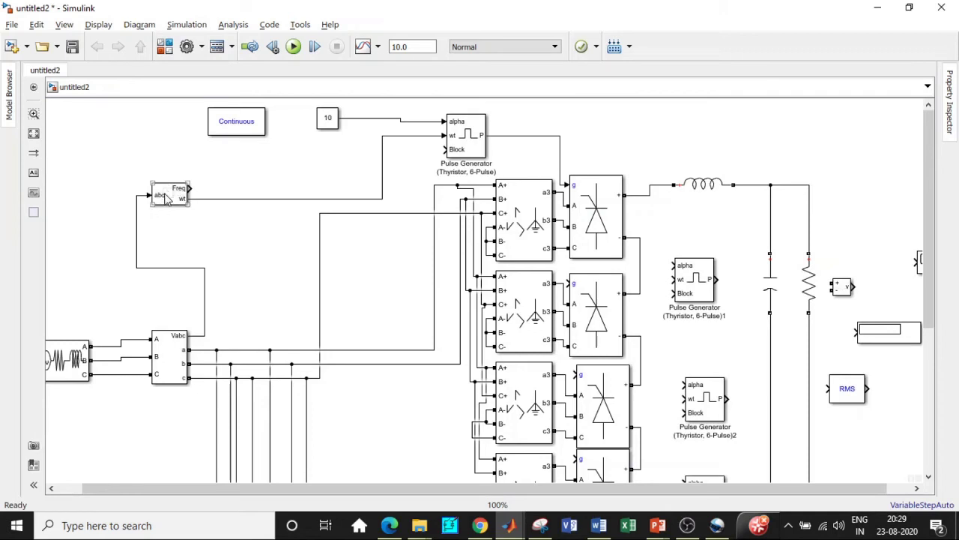
- Connect the wt inputs of Pulse Generators 1–5 to the Freq/wt signal
click(201, 209)
click(212, 206)
drag(672, 279, 249, 198)
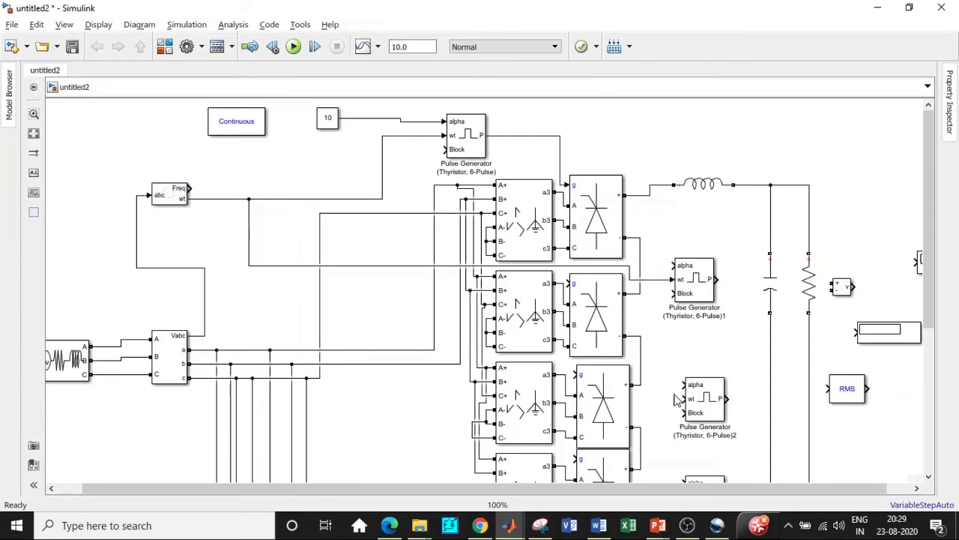
drag(683, 397, 276, 198)
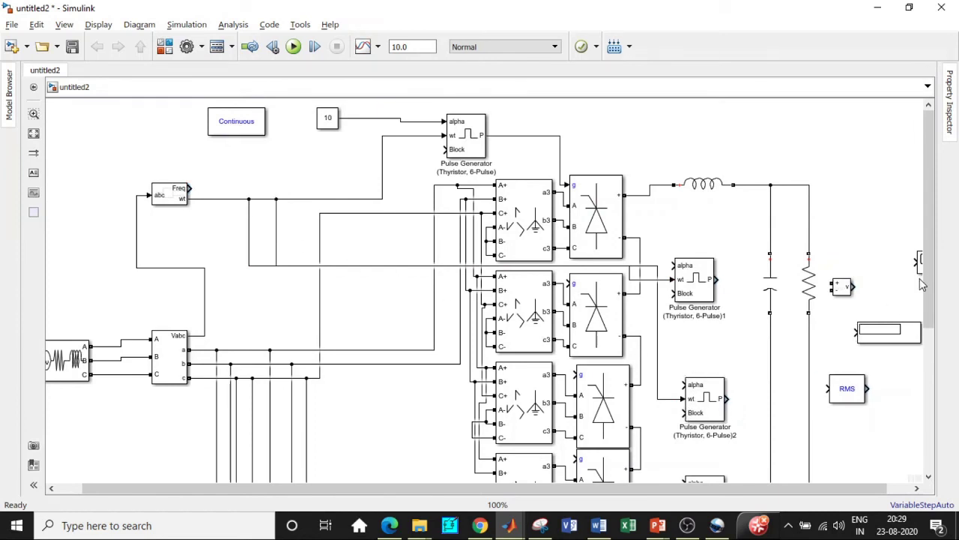
drag(927, 262, 936, 357)
scroll(936, 358, up, 1)
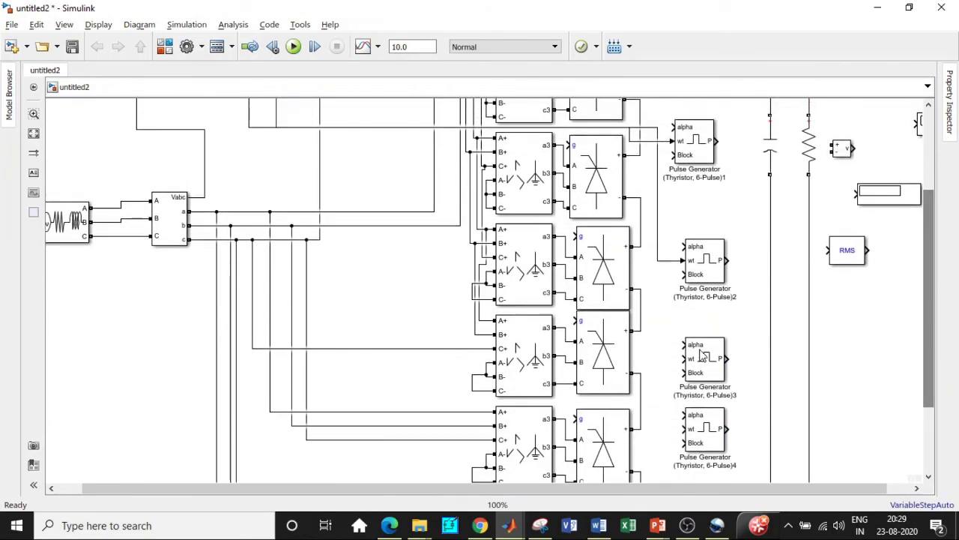
drag(684, 358, 661, 260)
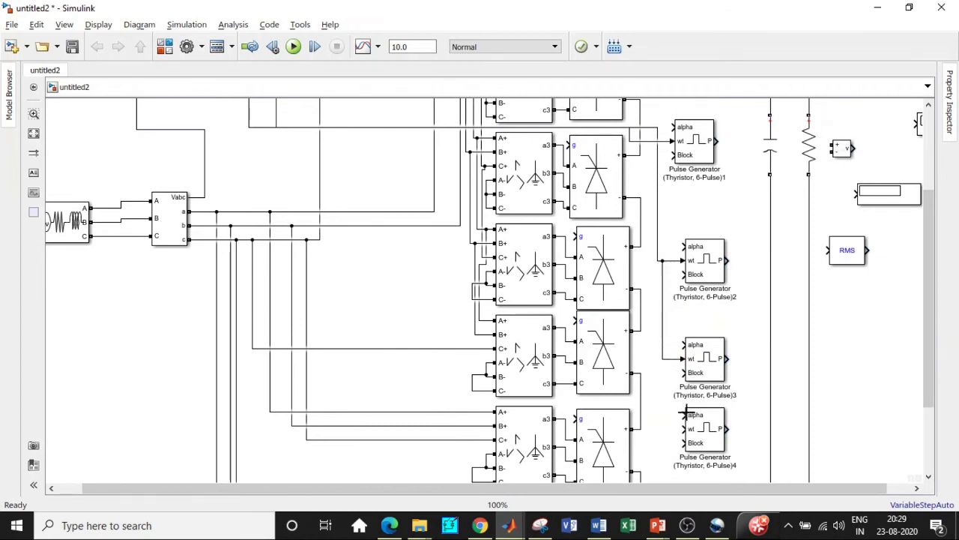
drag(684, 429, 662, 359)
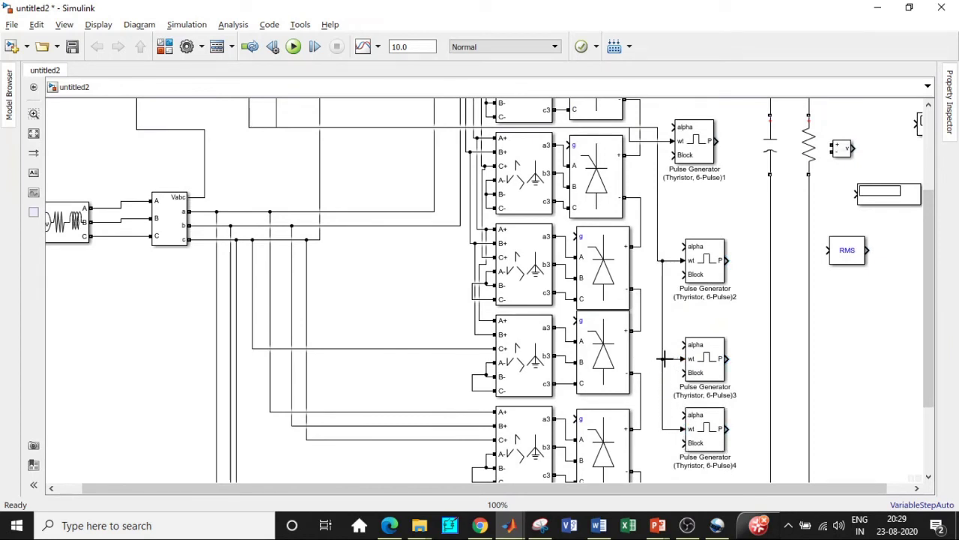
scroll(927, 323, down, 3)
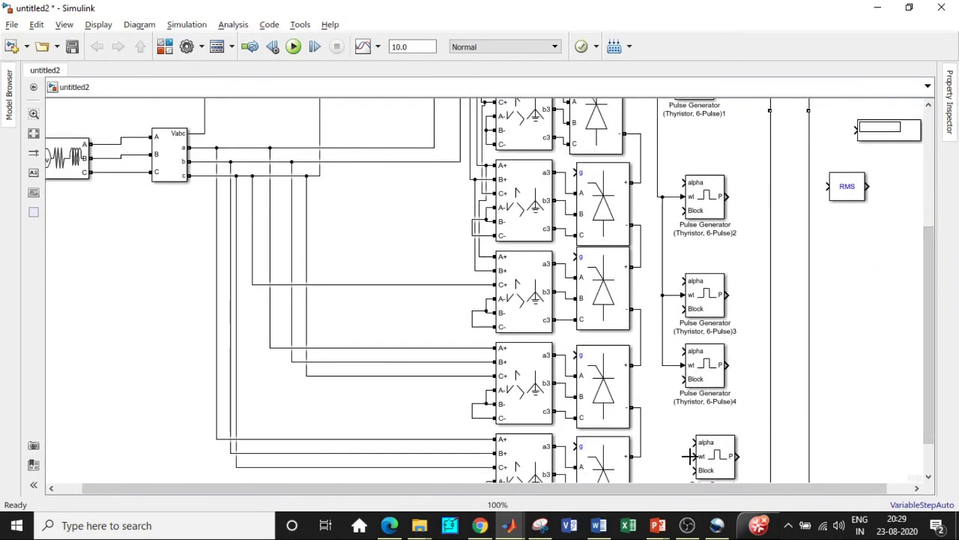
drag(693, 456, 663, 365)
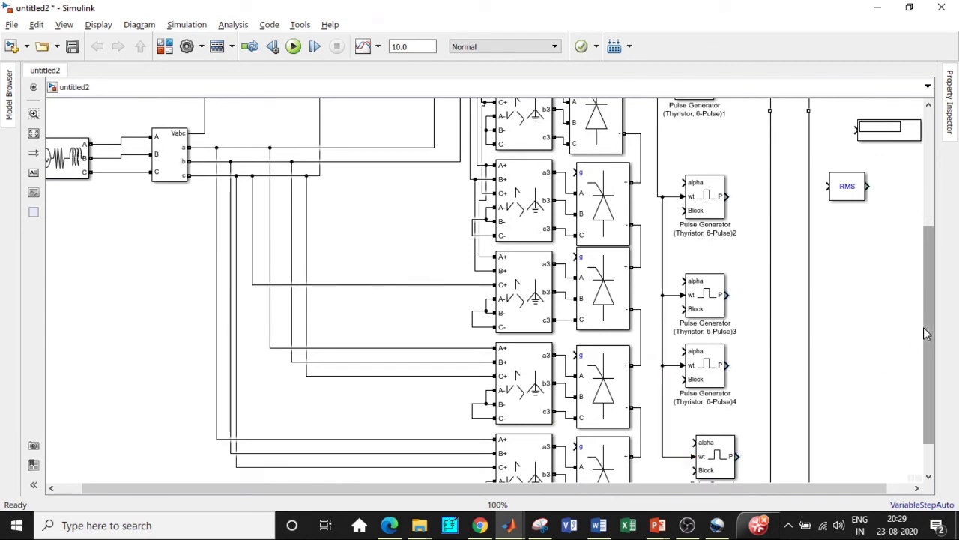
scroll(929, 347, down, 2)
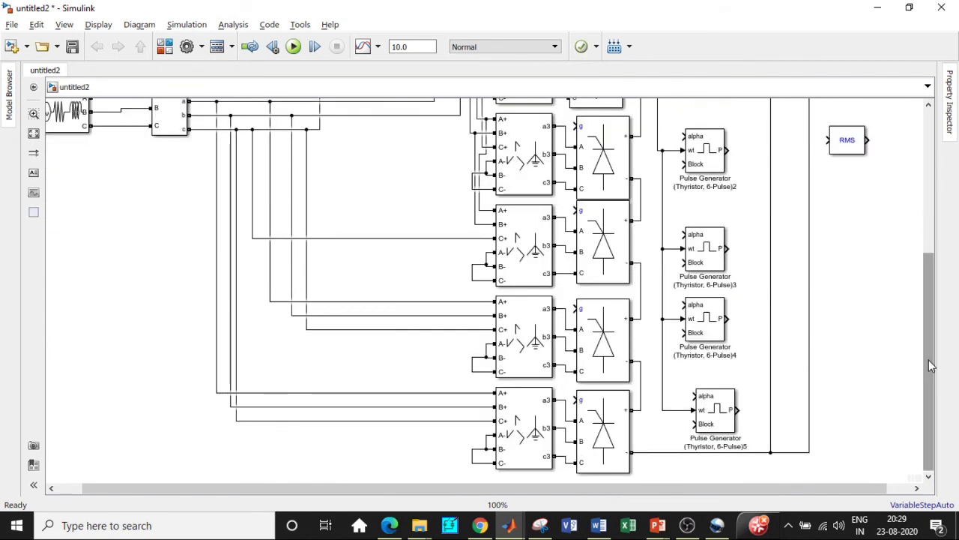
drag(929, 365, 929, 217)
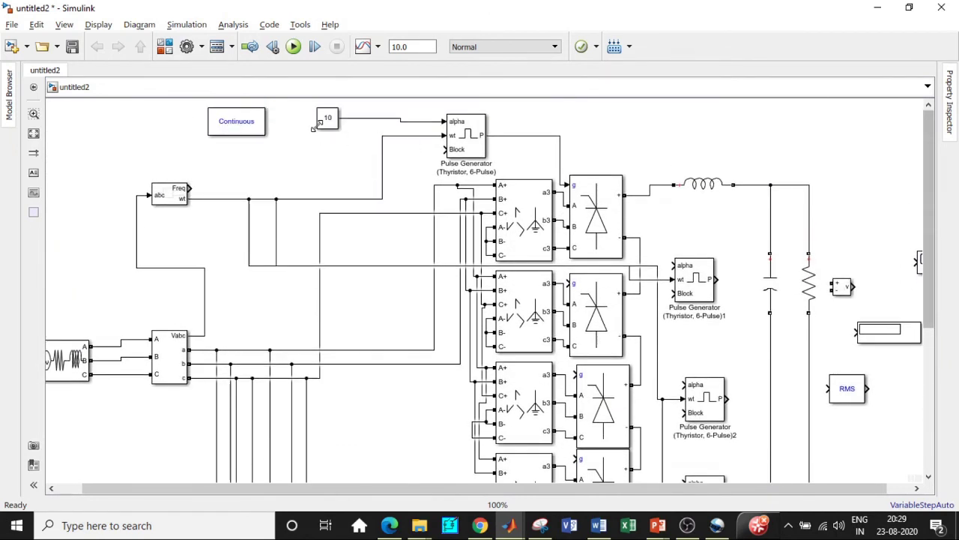
- Move the Constant 10 above Pulse Generator 1 and wire all five alpha inputs to it
drag(328, 126, 651, 153)
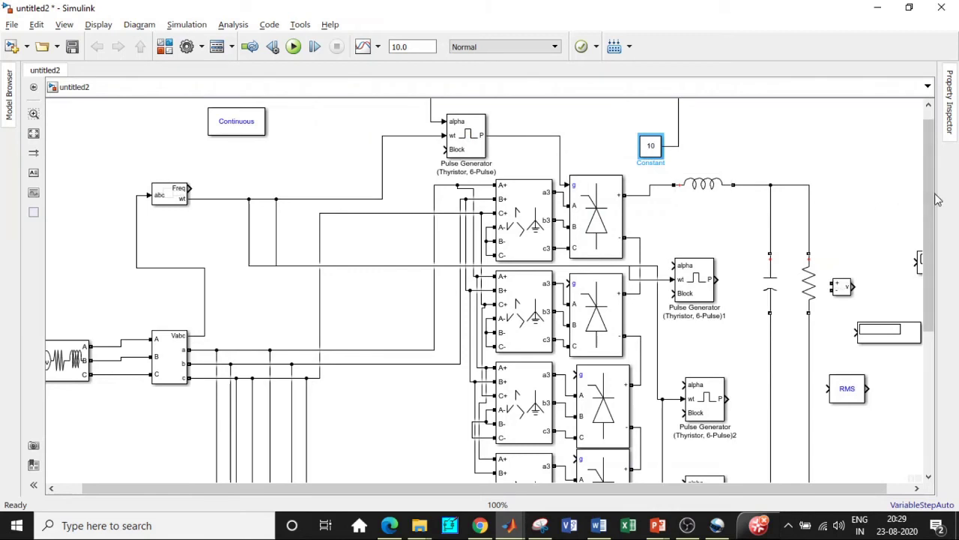
drag(929, 199, 929, 218)
click(674, 154)
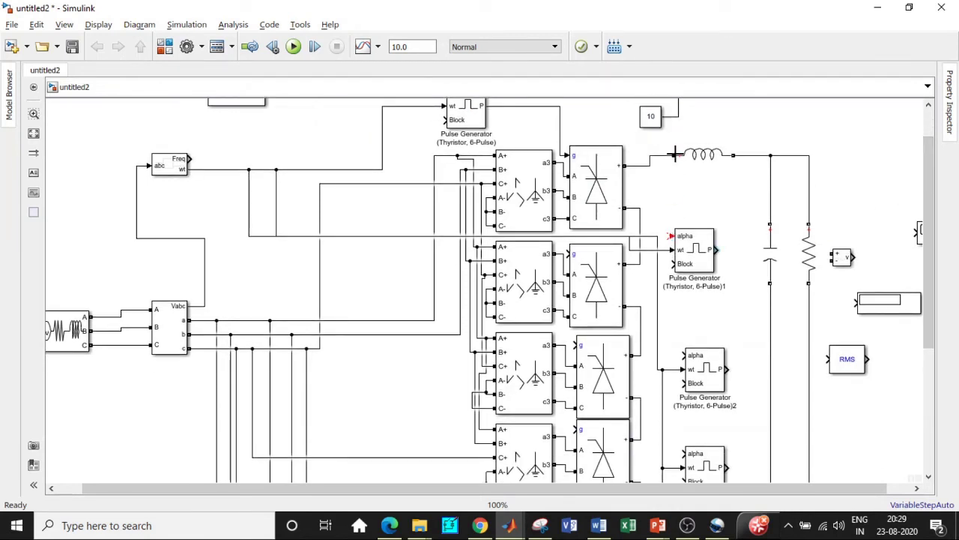
drag(675, 153, 675, 115)
drag(681, 352, 665, 227)
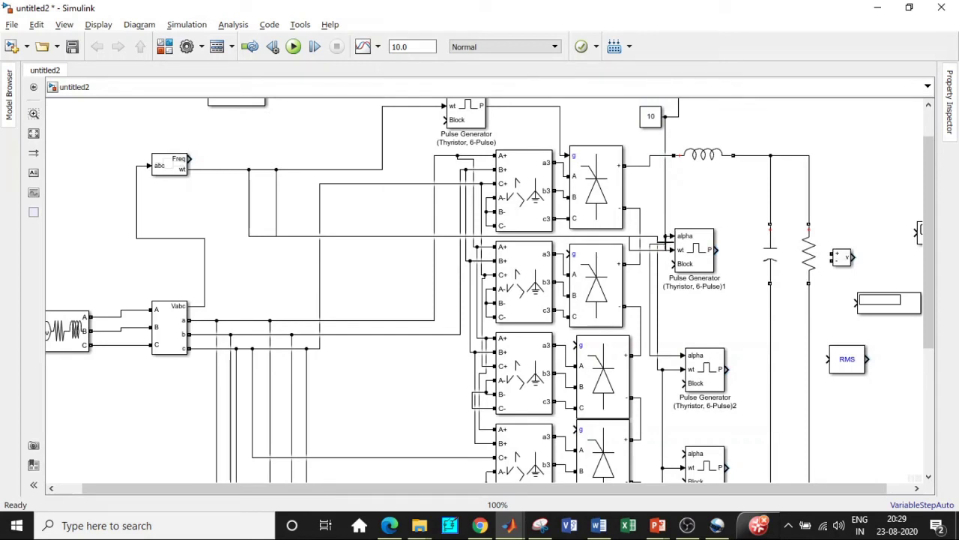
drag(927, 270, 927, 307)
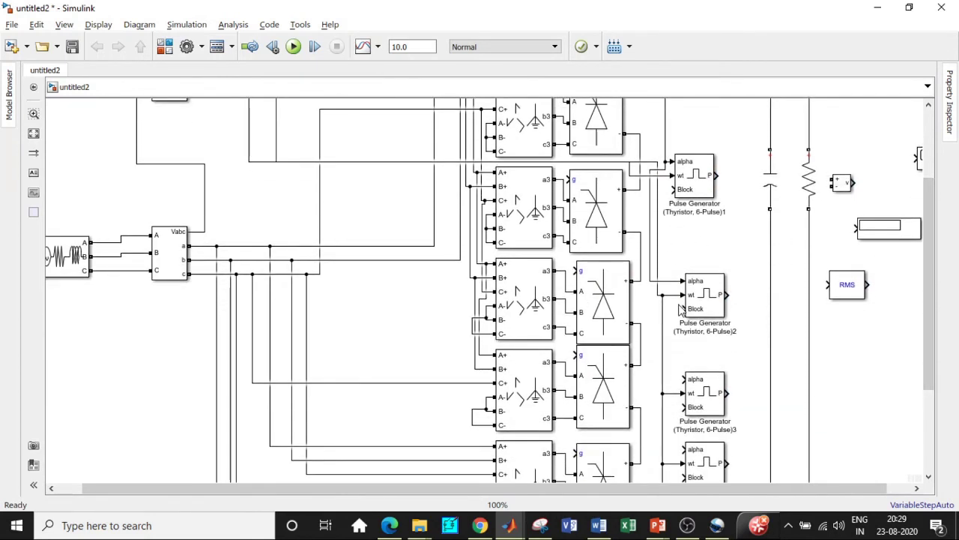
drag(684, 379, 669, 282)
drag(927, 310, 927, 354)
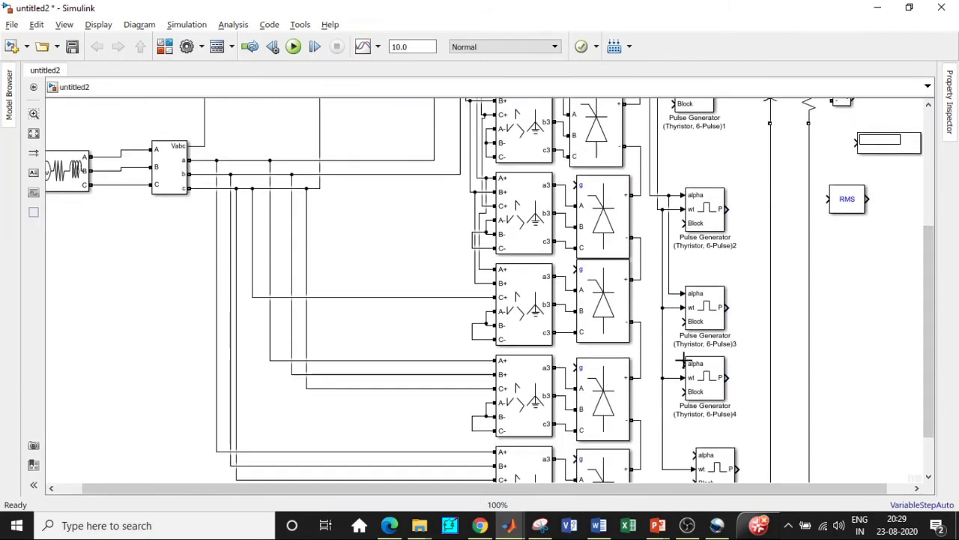
drag(683, 364, 670, 289)
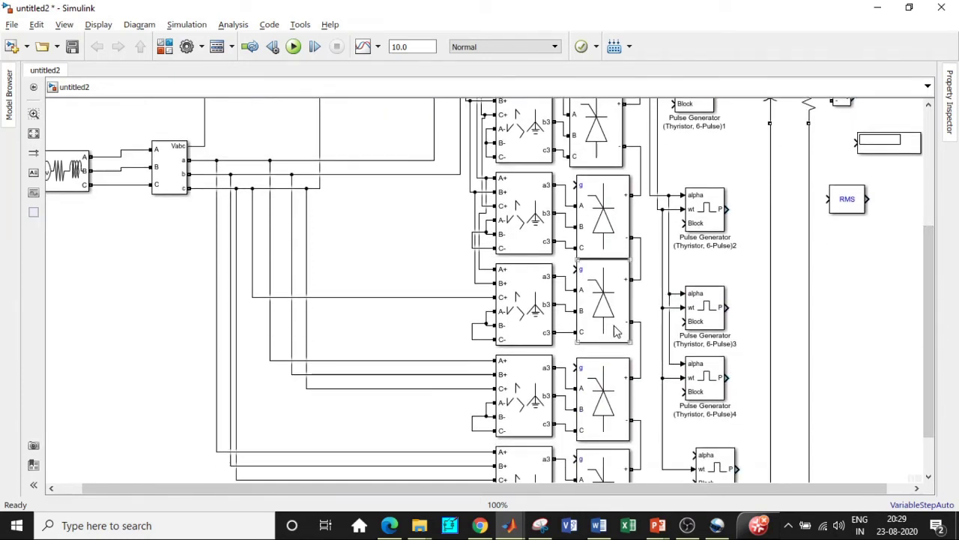
drag(930, 315, 930, 347)
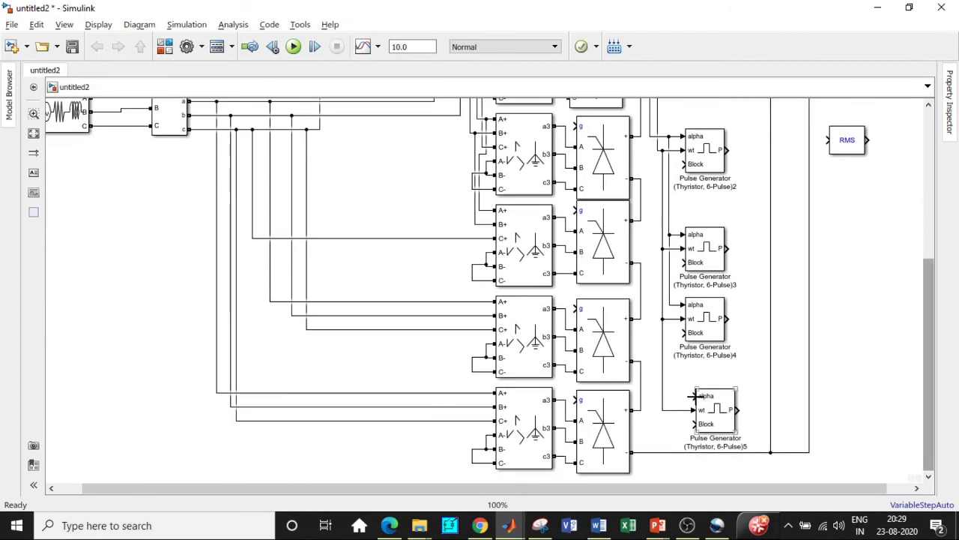
drag(693, 396, 673, 306)
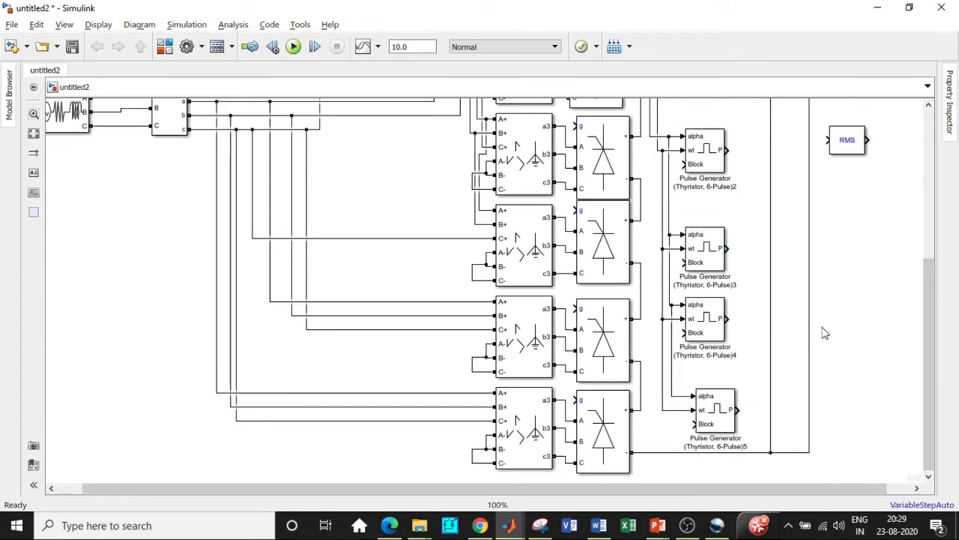
drag(932, 343, 938, 231)
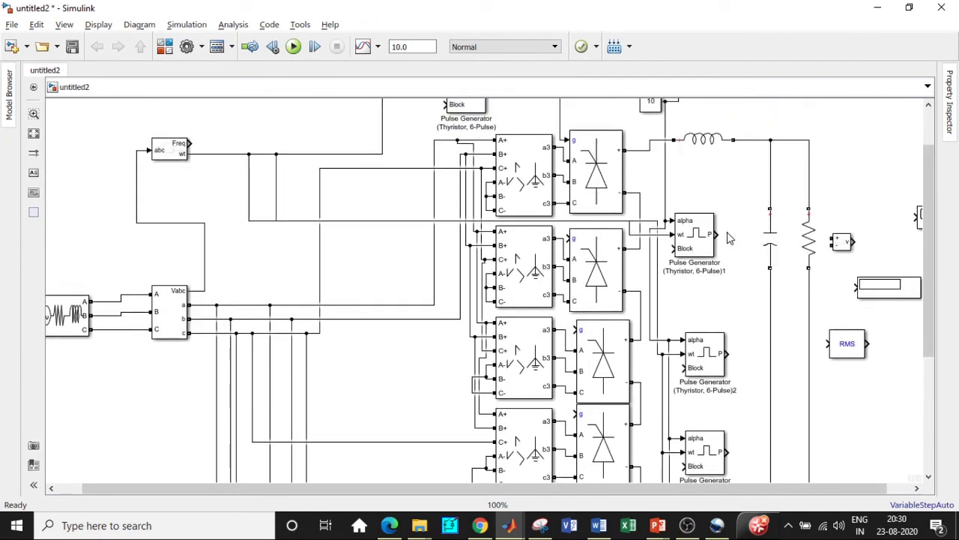
- Connect the P outputs of Pulse Generators 1–5 to the g ports of bridges two to six
drag(589, 199, 575, 240)
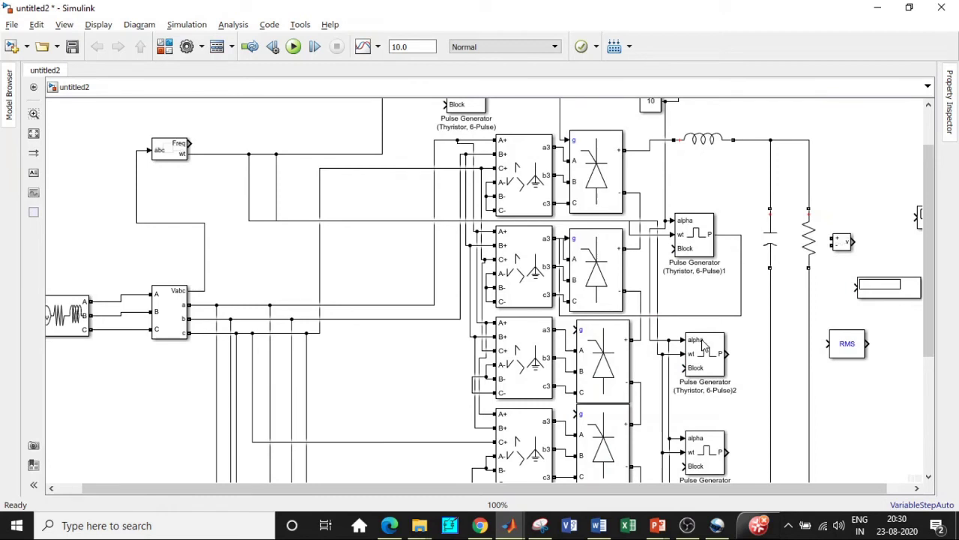
drag(733, 358, 576, 330)
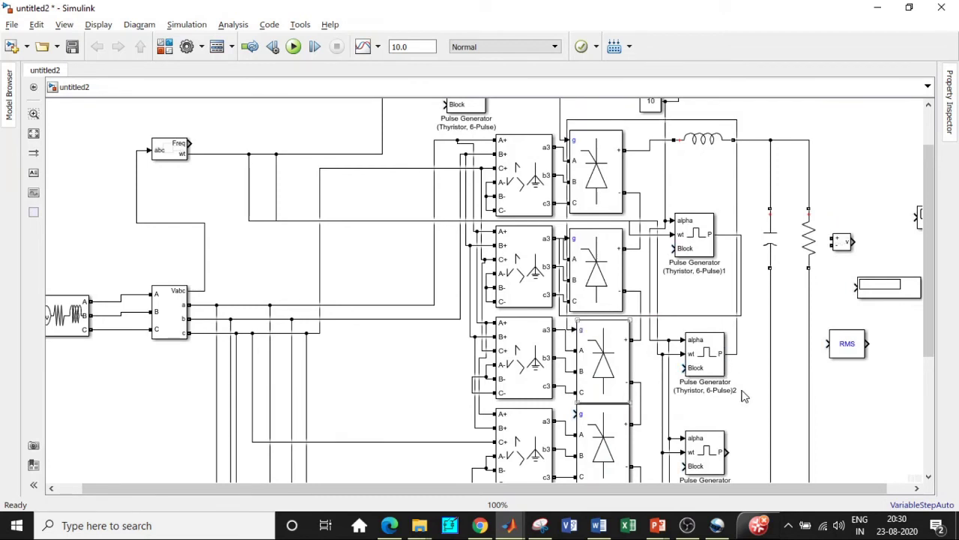
scroll(930, 334, down, 4)
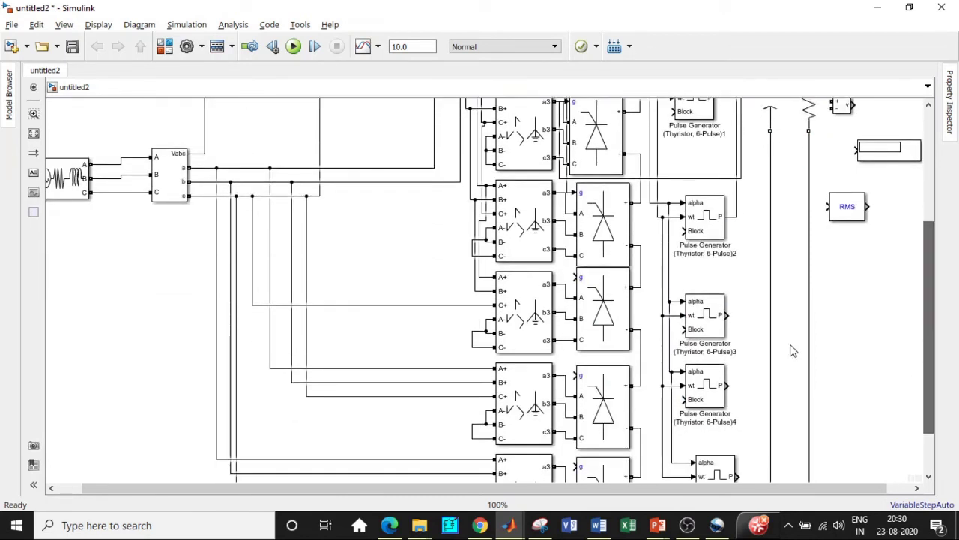
drag(729, 319, 628, 273)
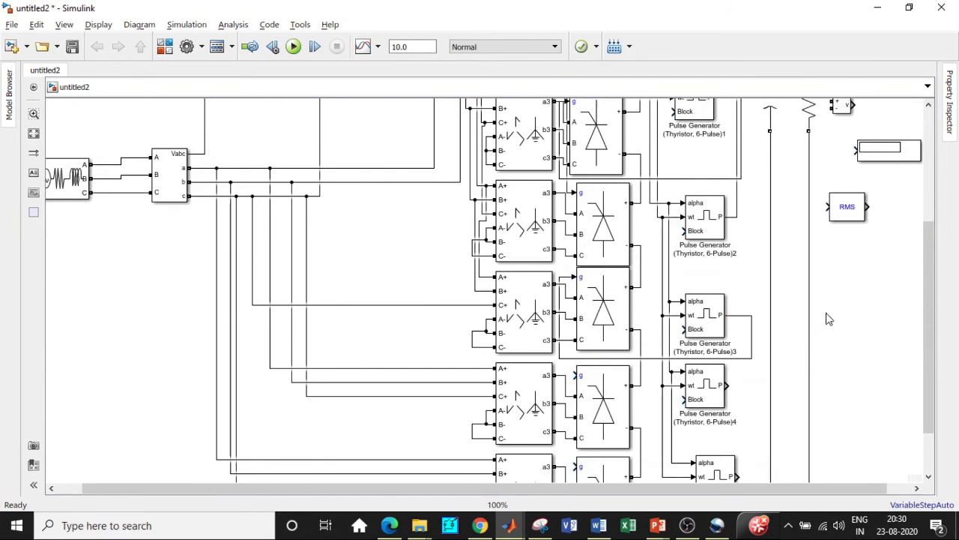
scroll(930, 314, down, 3)
drag(727, 319, 581, 308)
scroll(932, 304, down, 1)
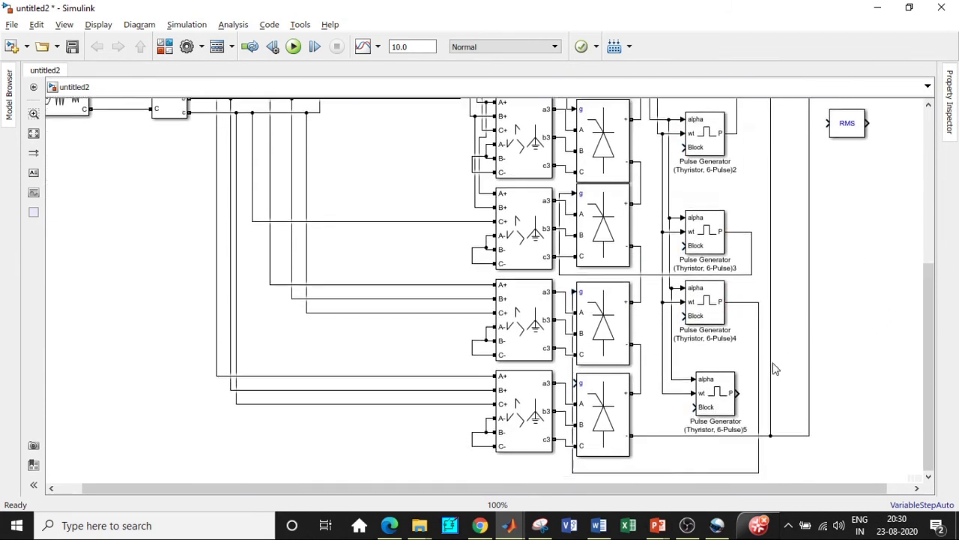
drag(741, 392, 580, 383)
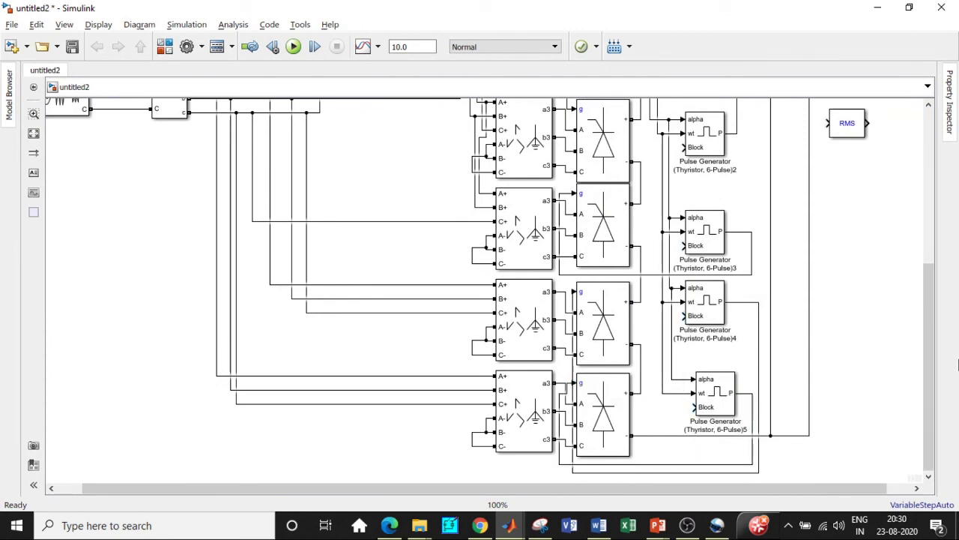
drag(928, 339, 949, 204)
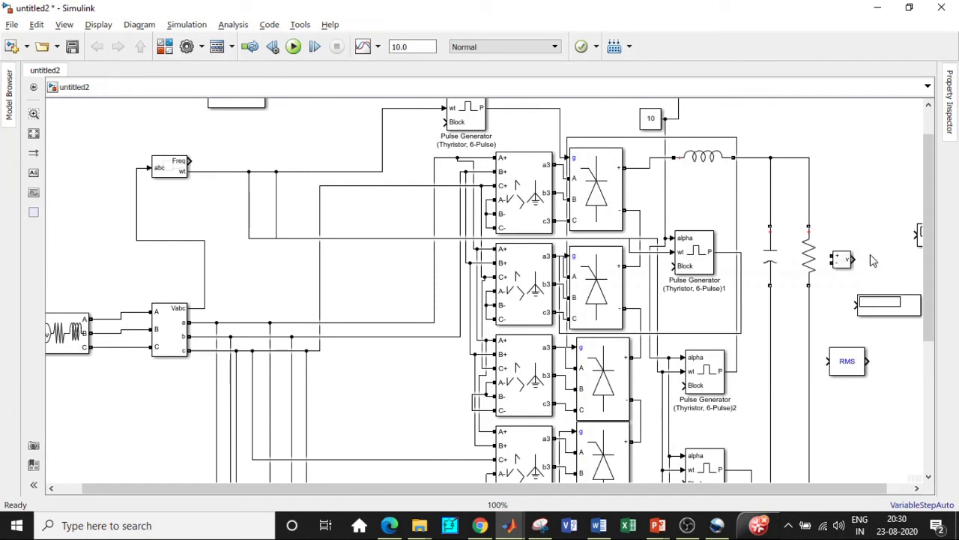
- Wire the Voltage Measurement across the 1400-ohm resistor, move it beside the Scope, and feed RMS
scroll(855, 232, down, 2)
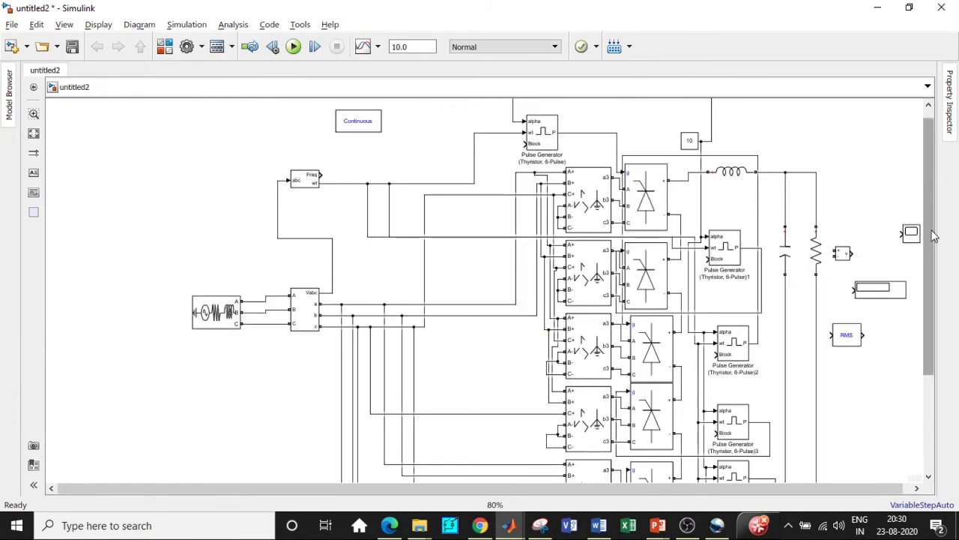
drag(933, 233, 933, 258)
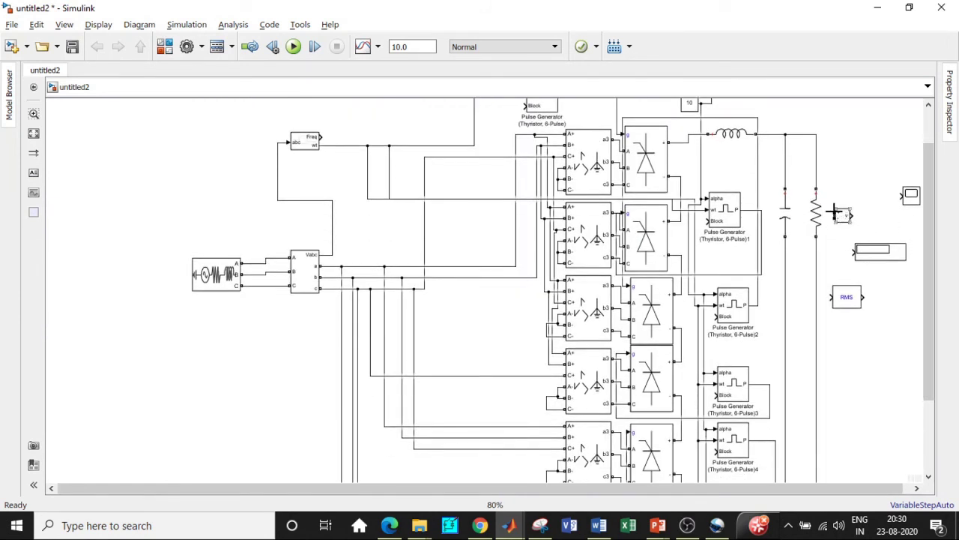
drag(836, 215, 815, 168)
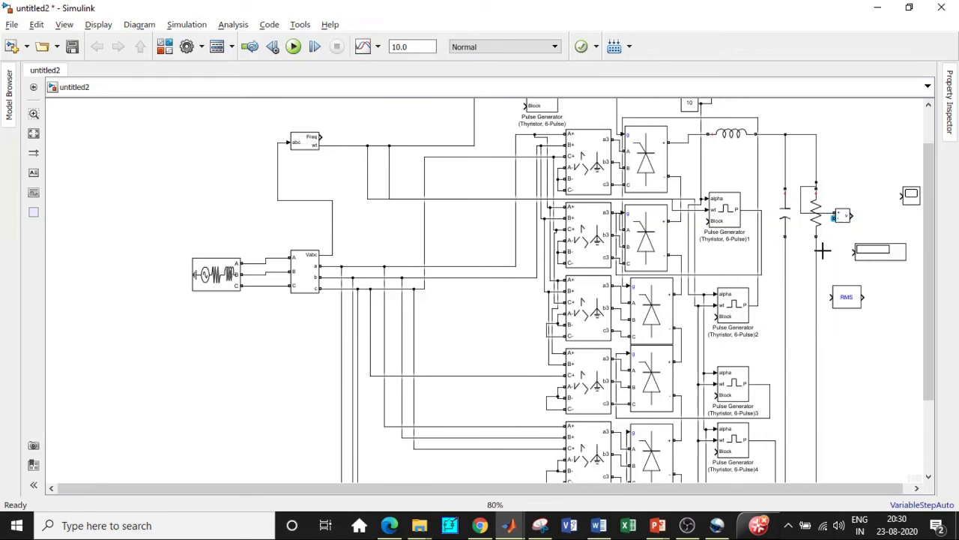
mouse_move(823, 251)
mouse_down()
mouse_move(810, 289)
mouse_move(839, 330)
mouse_move(840, 400)
mouse_move(814, 428)
mouse_up()
drag(849, 222, 863, 220)
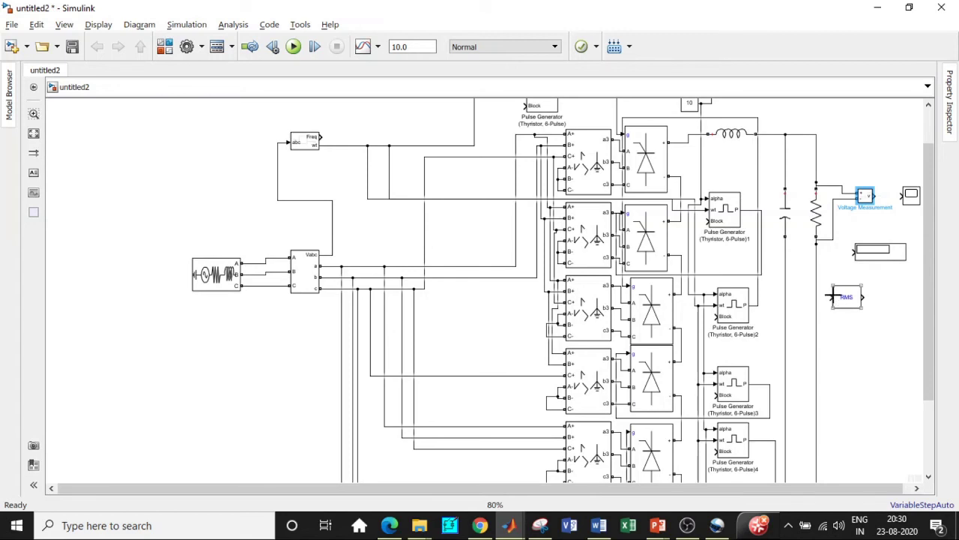
drag(832, 297, 877, 197)
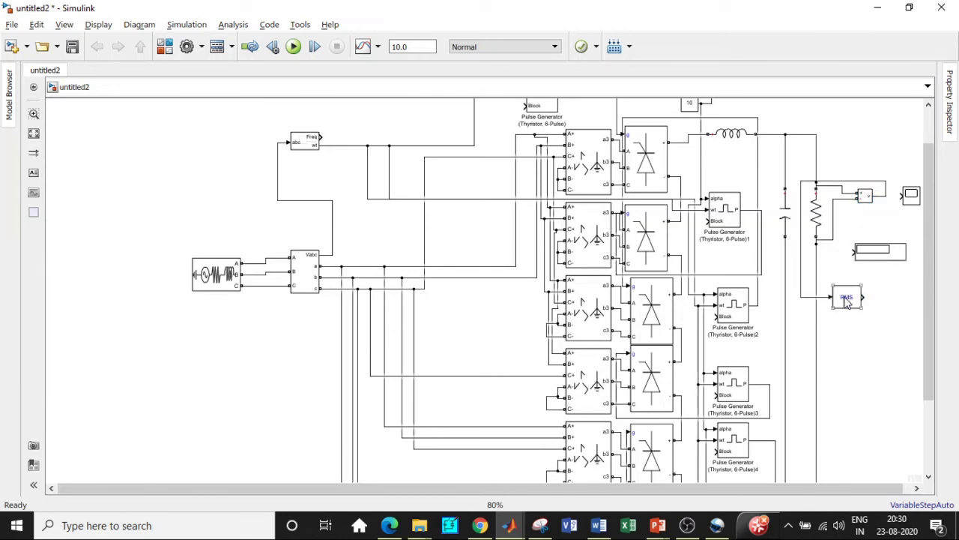
- Change the RMS block's fundamental frequency from 60 to 50 Hz
double_click(846, 300)
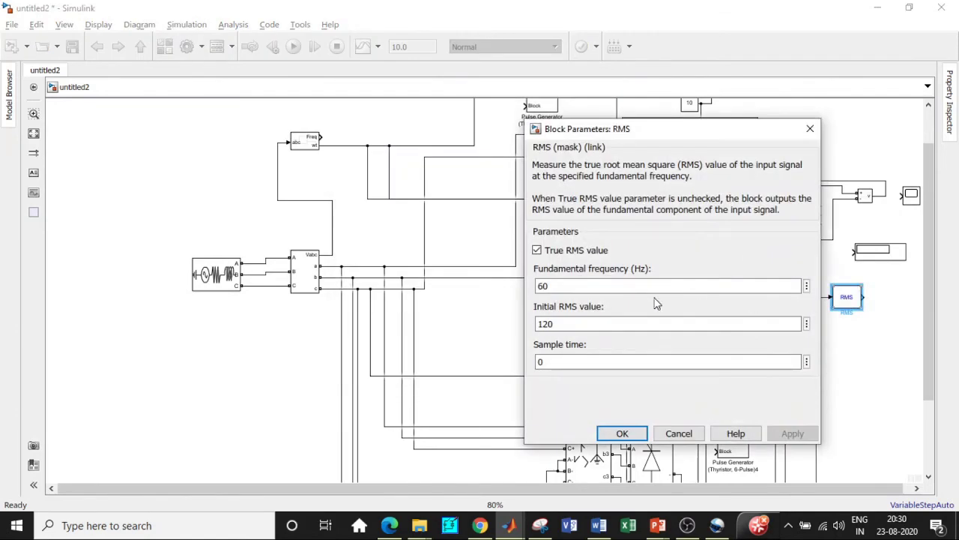
double_click(555, 286)
text(5)
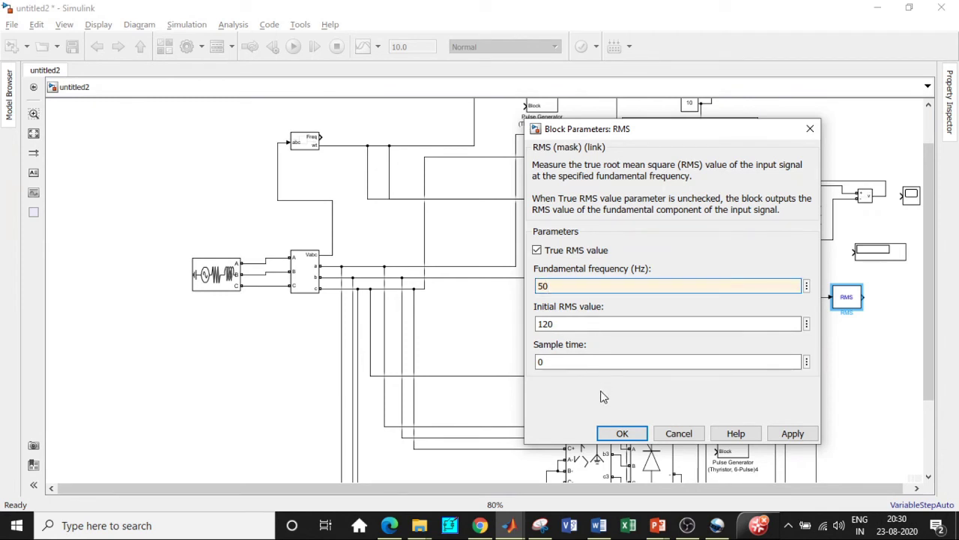
click(619, 434)
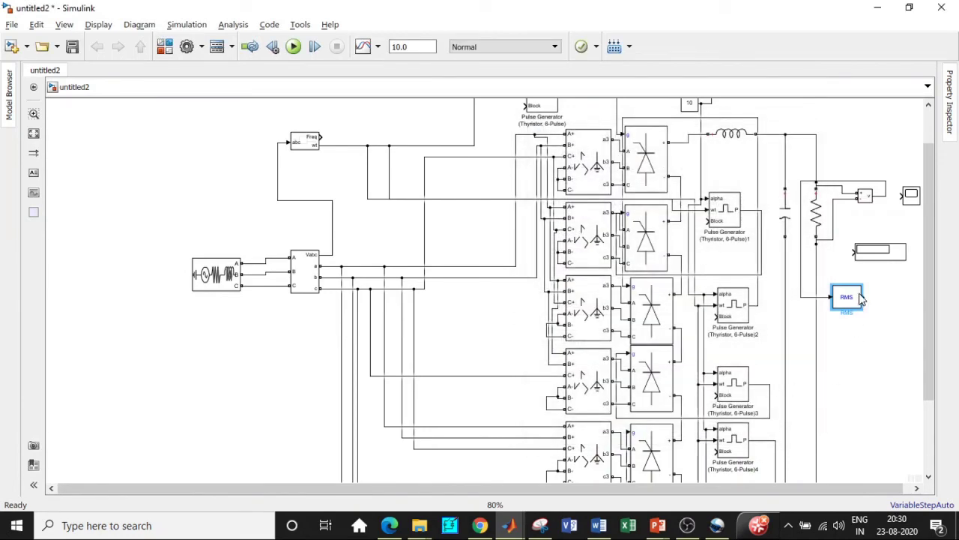
- Connect the RMS output to the Display and copy the Voltage Measurement near the source
drag(866, 296, 851, 253)
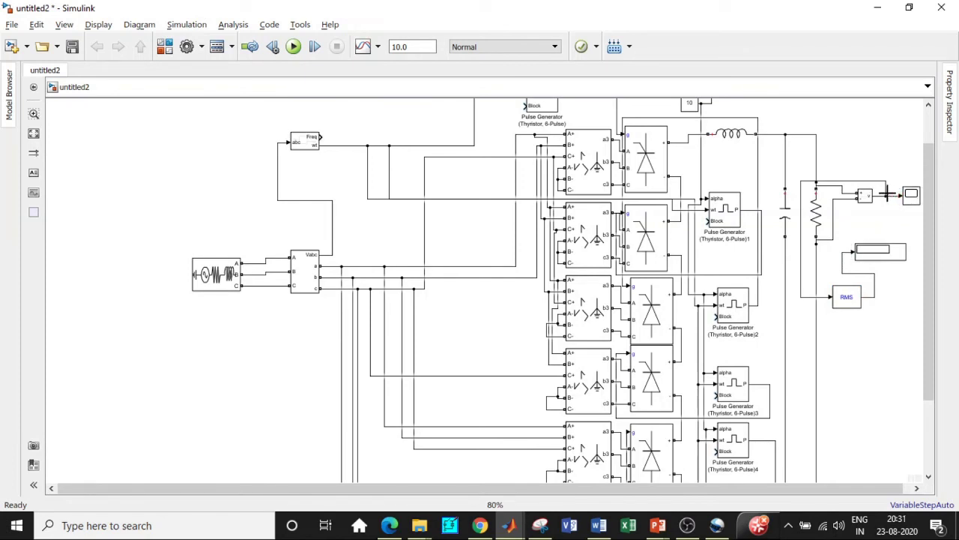
click(866, 196)
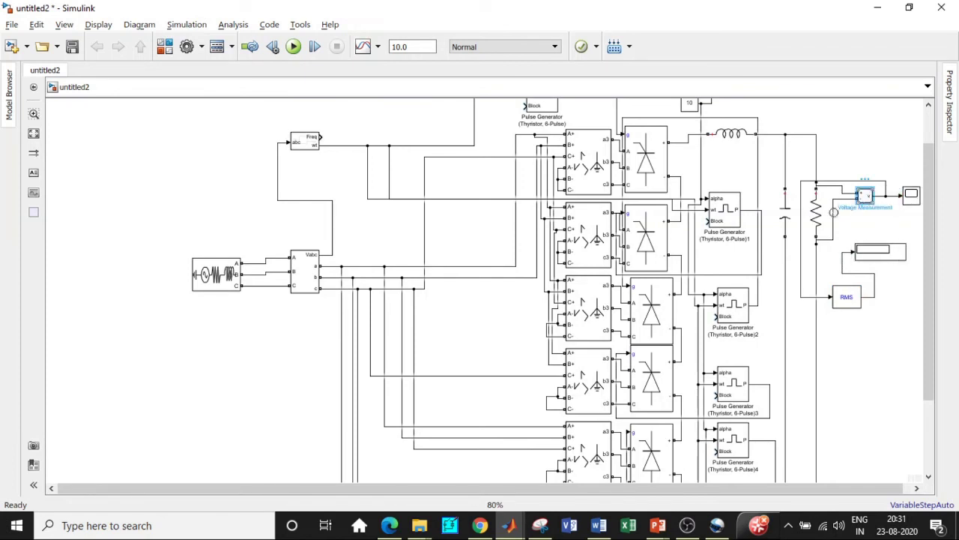
mouse_move(865, 196)
mouse_down()
mouse_move(872, 202)
mouse_move(537, 284)
mouse_move(280, 328)
mouse_move(263, 328)
mouse_move(253, 263)
mouse_up()
- Wire the new measurement's inputs to the source phases and its output to the Scope
mouse_move(255, 318)
mouse_down()
mouse_move(258, 333)
mouse_move(256, 275)
mouse_up()
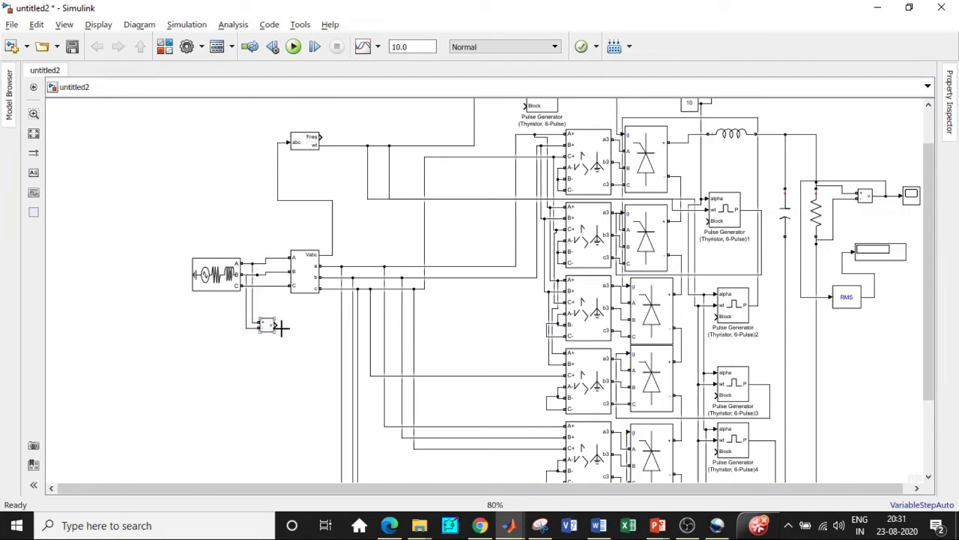
mouse_move(276, 323)
mouse_down()
mouse_move(572, 326)
mouse_move(890, 224)
mouse_move(903, 197)
mouse_up()
click(918, 255)
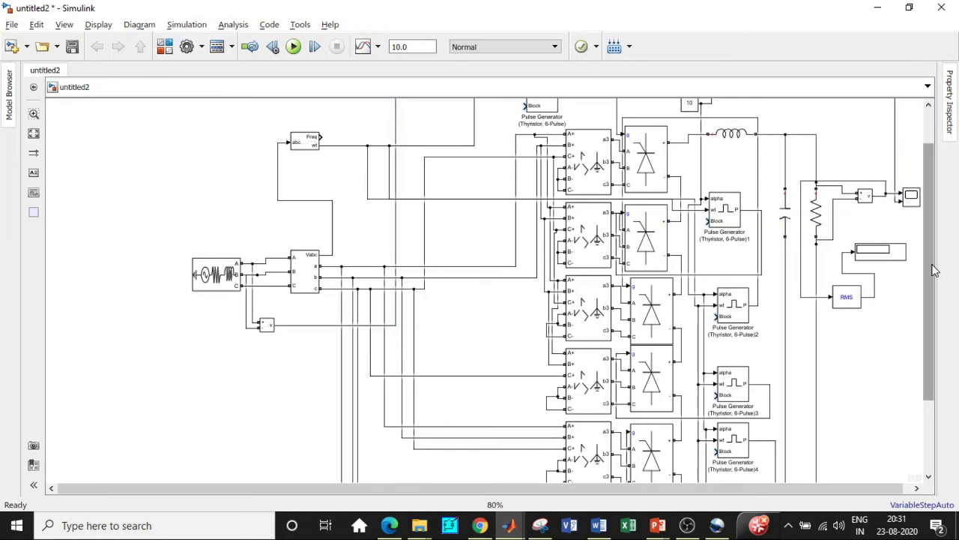
drag(934, 268, 952, 226)
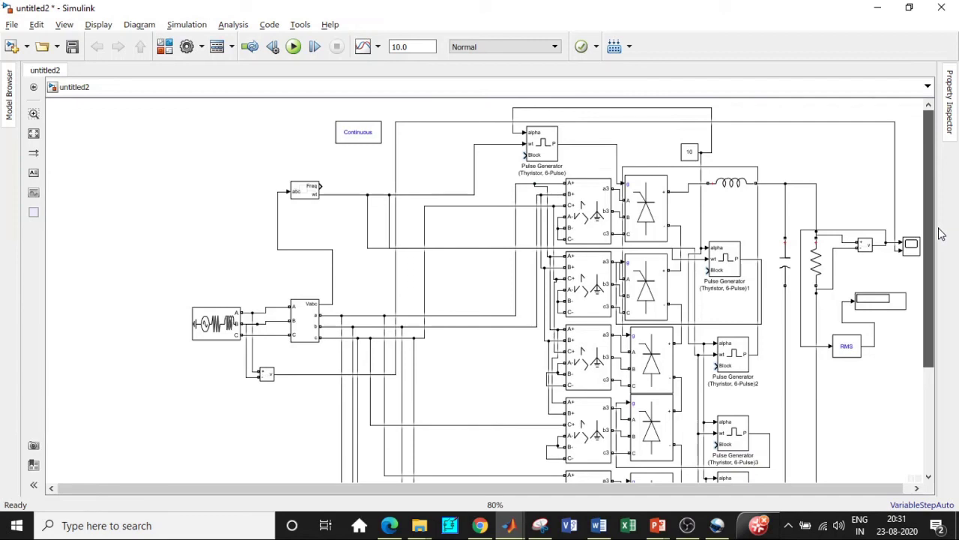
drag(943, 234, 941, 253)
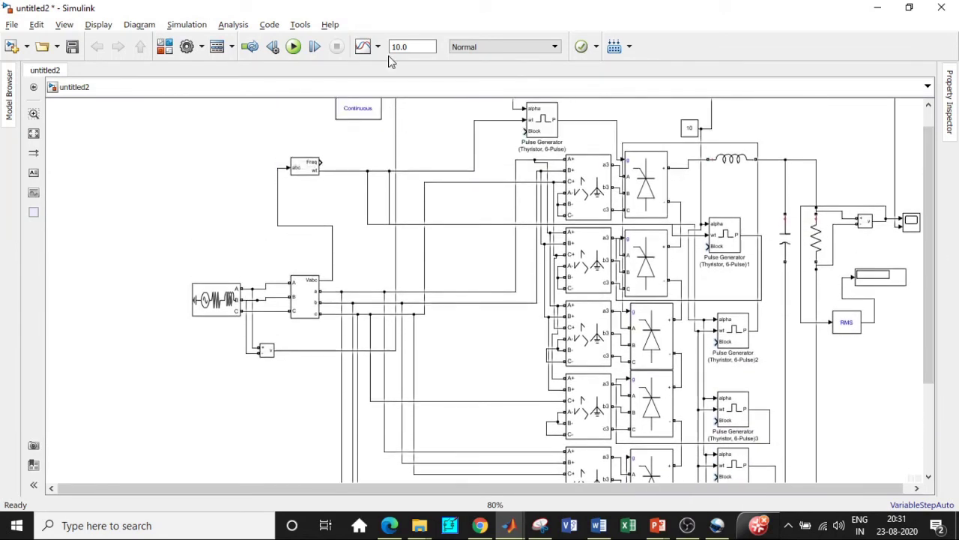
- Set the simulation stop time to 0.5 and run the rectifier model
click(411, 46)
text(0.5)
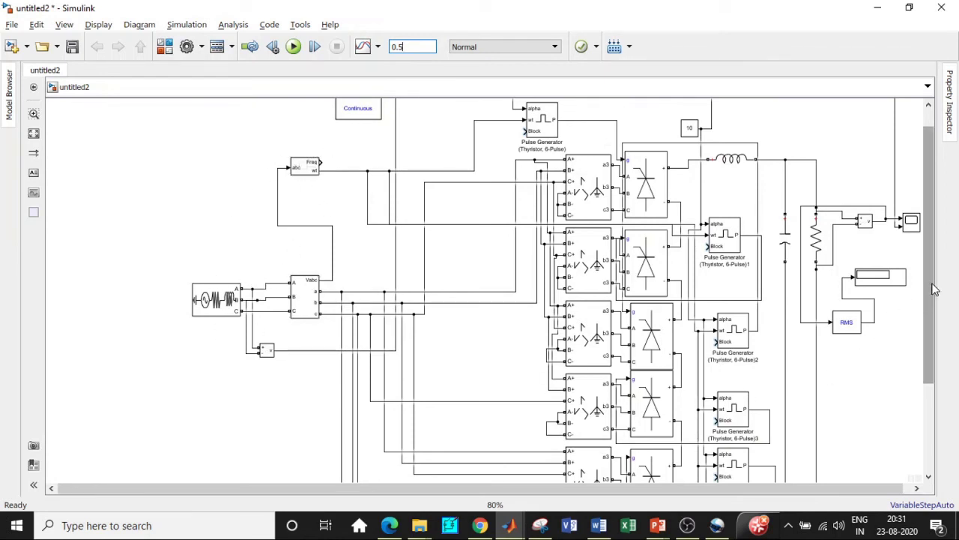
scroll(932, 283, up, 1)
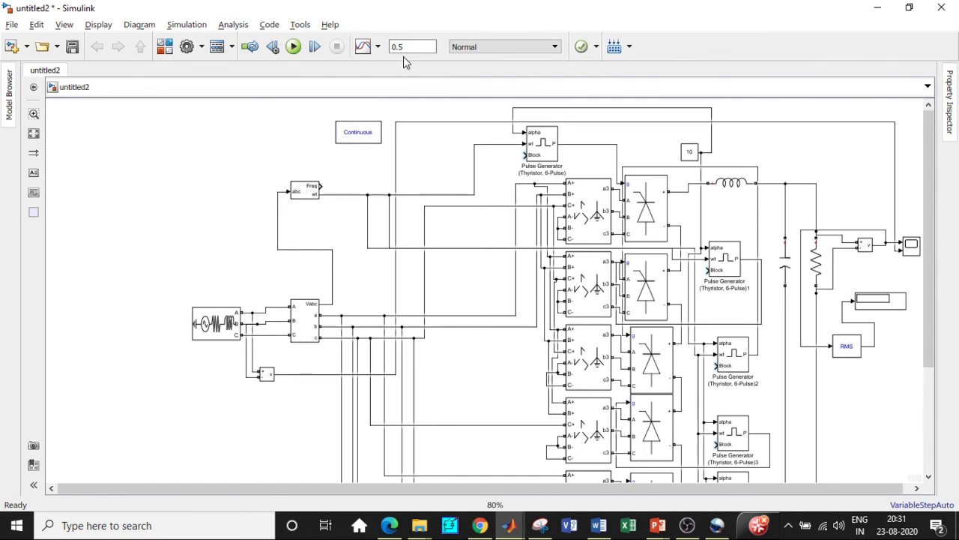
click(295, 51)
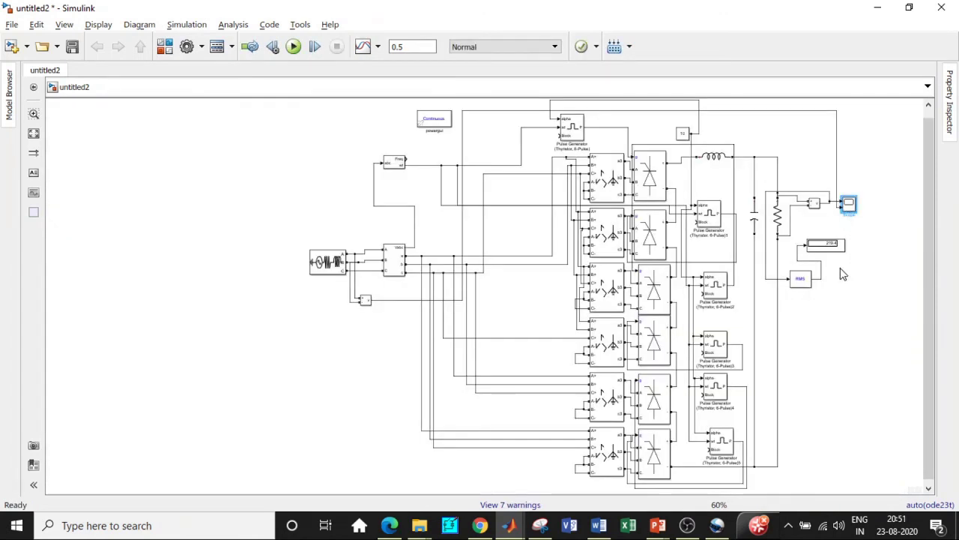
click(833, 251)
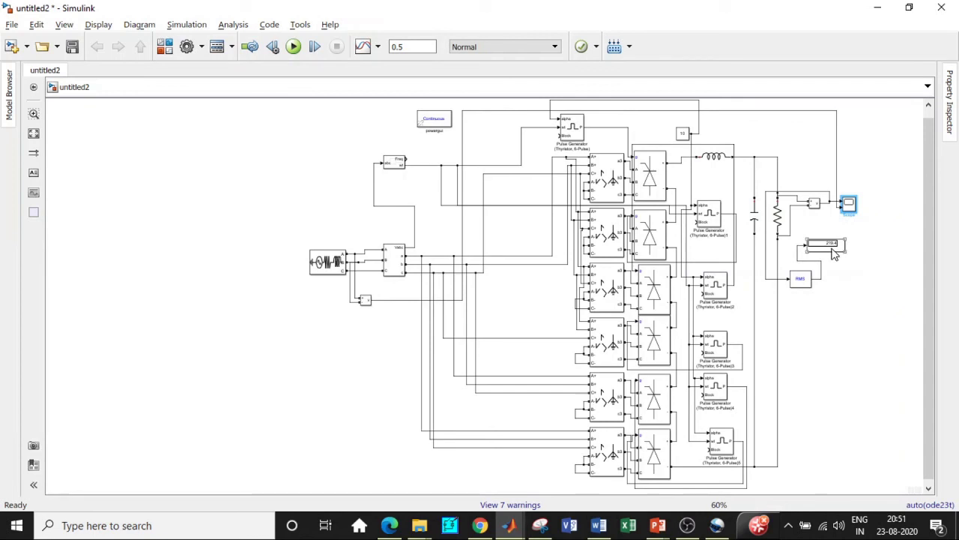
click(849, 205)
double_click(850, 205)
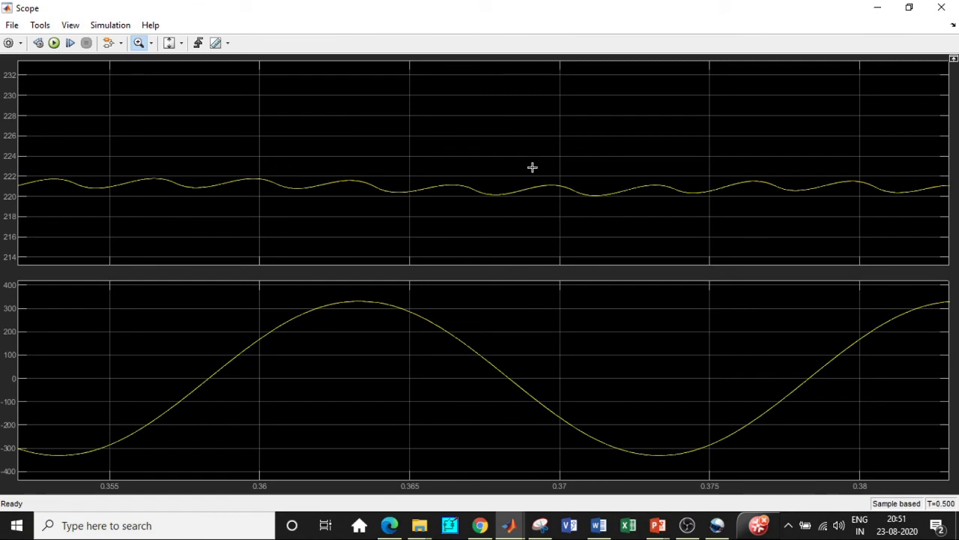
right_click(522, 160)
click(527, 172)
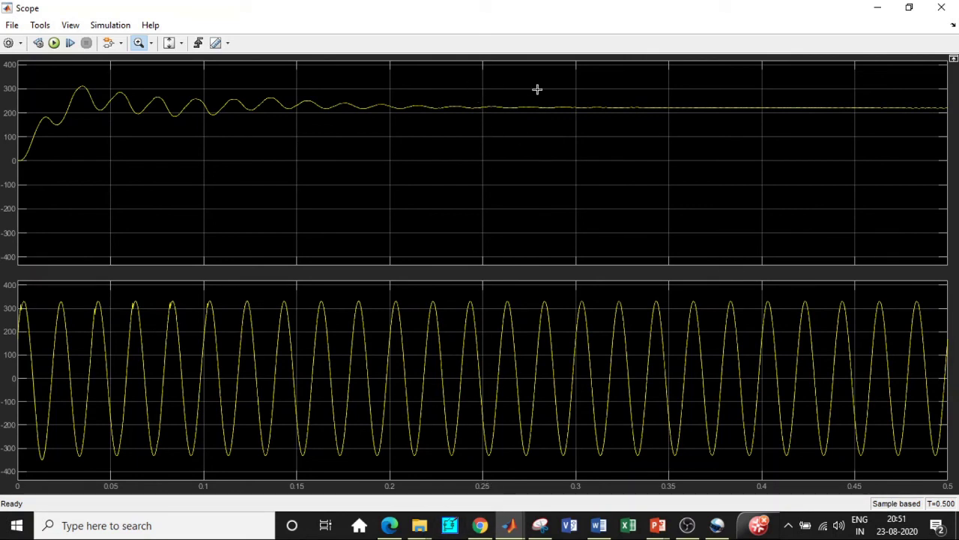
drag(495, 79, 946, 147)
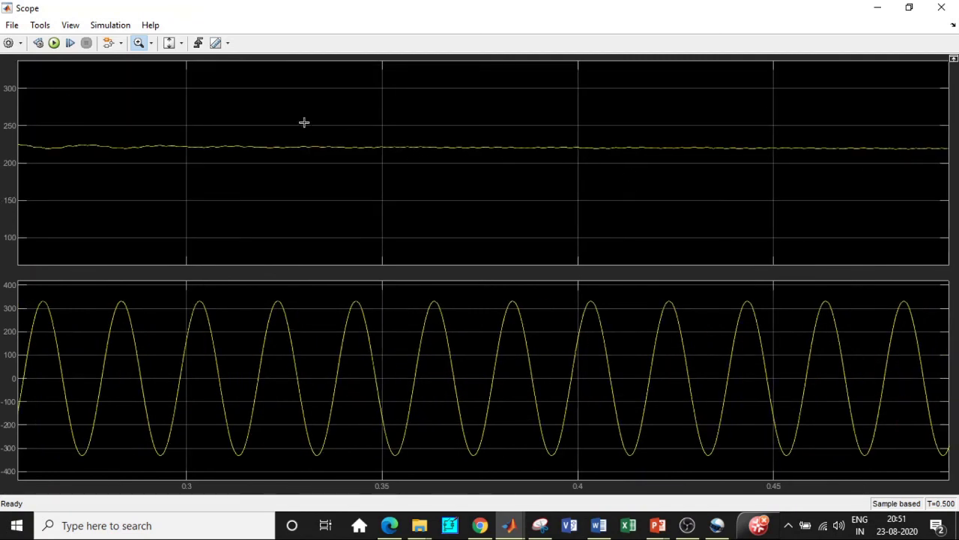
drag(197, 116, 558, 174)
drag(296, 123, 615, 193)
drag(307, 170, 682, 238)
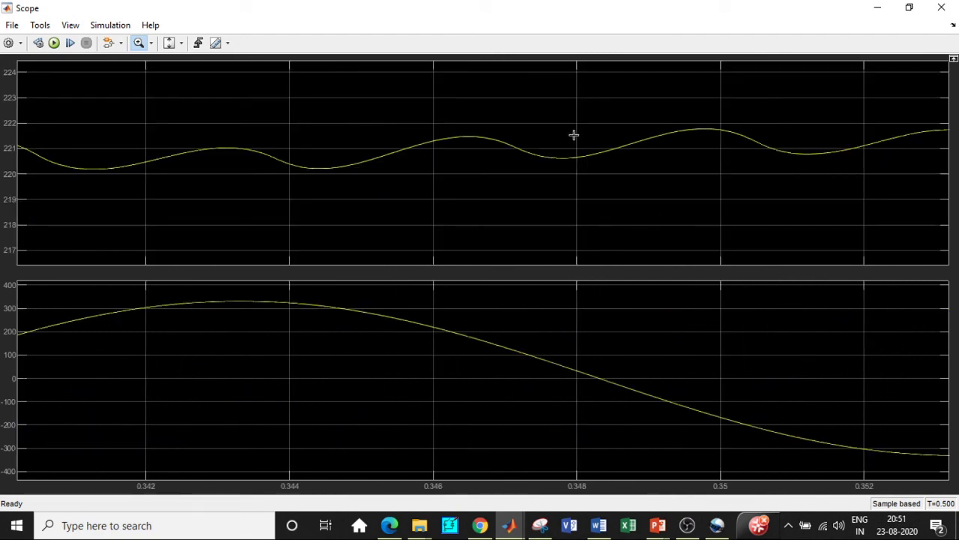
scroll(584, 161, down, 3)
scroll(606, 174, down, 4)
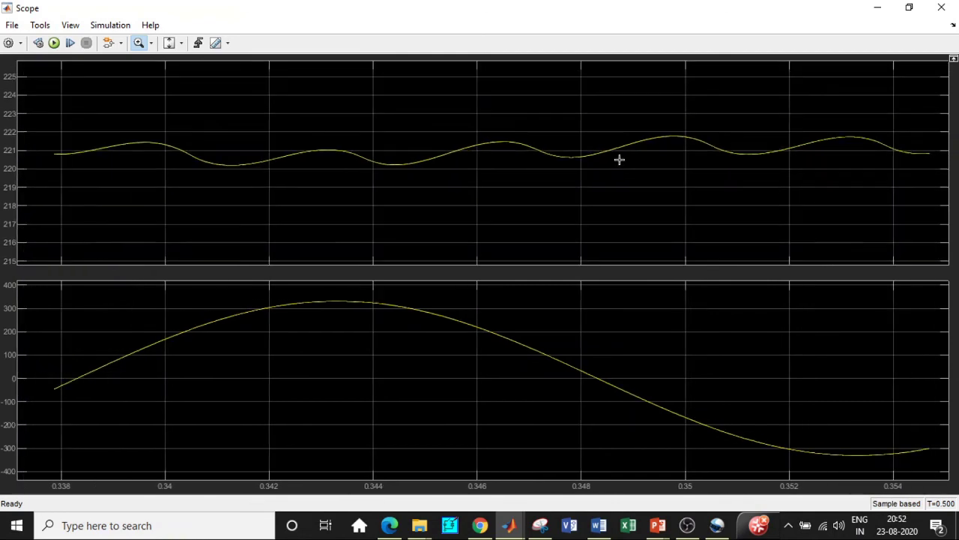
scroll(604, 158, down, 5)
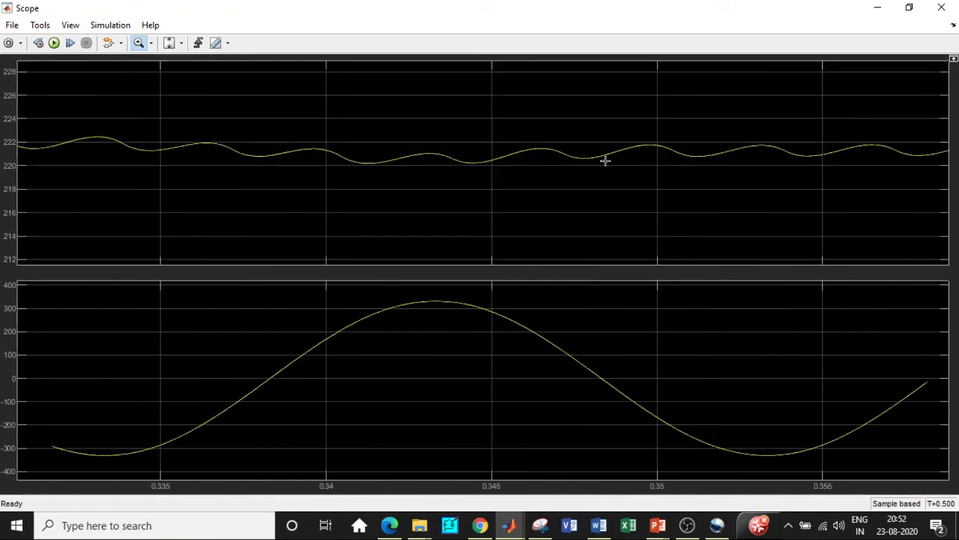
click(942, 7)
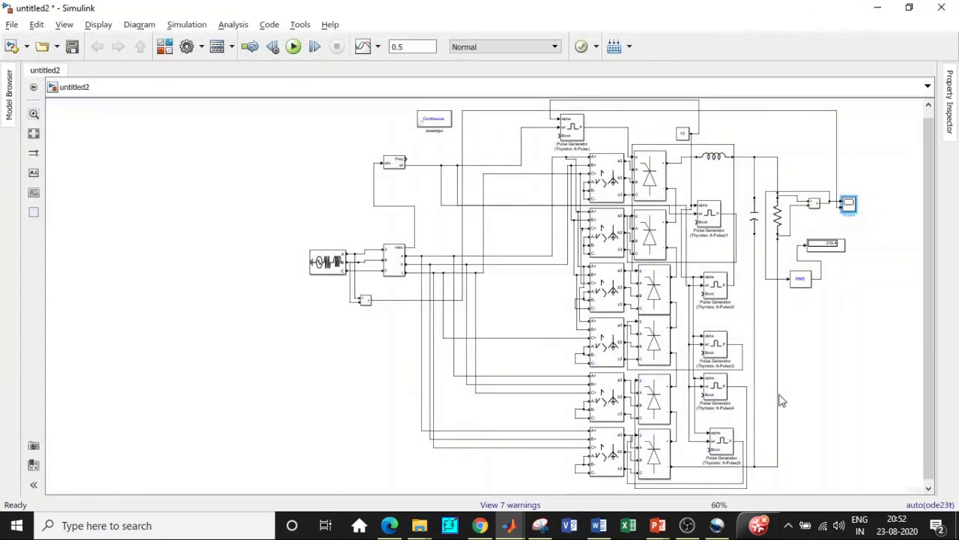